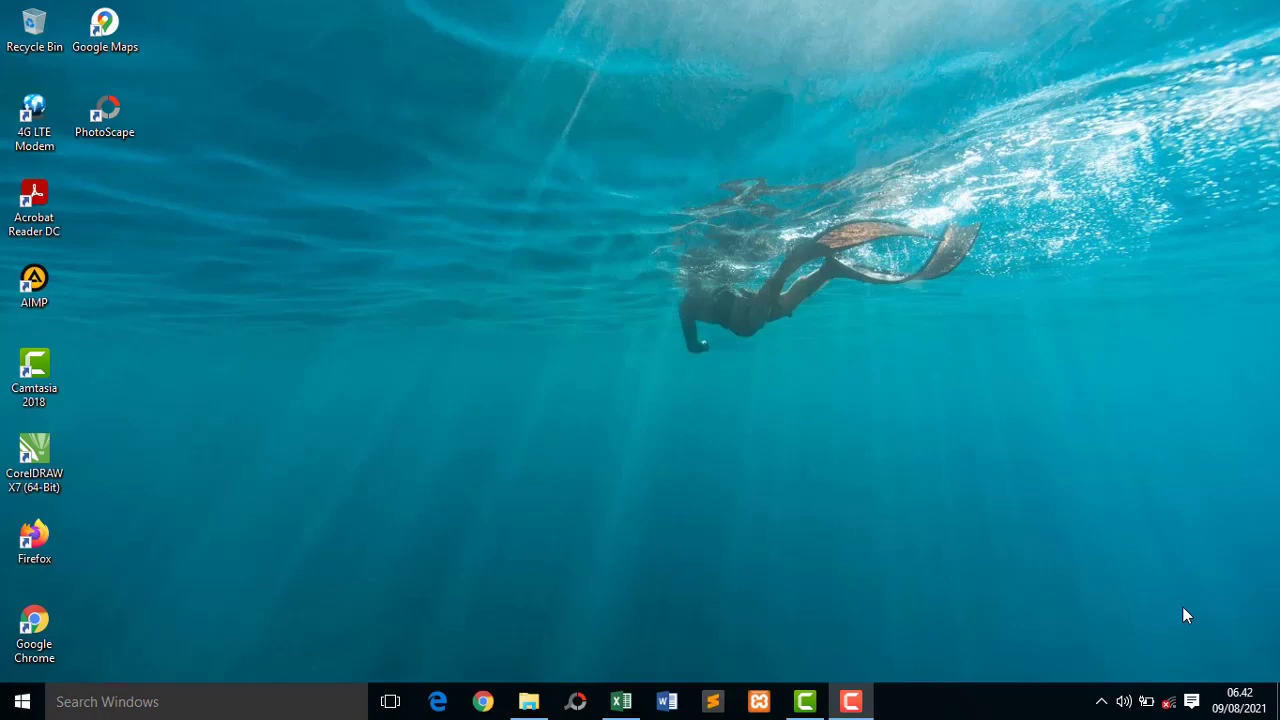
Step: Restore the LEFT RIGHT workbook and point out the LEFT and RIGHT column headings
left_click(621, 702)
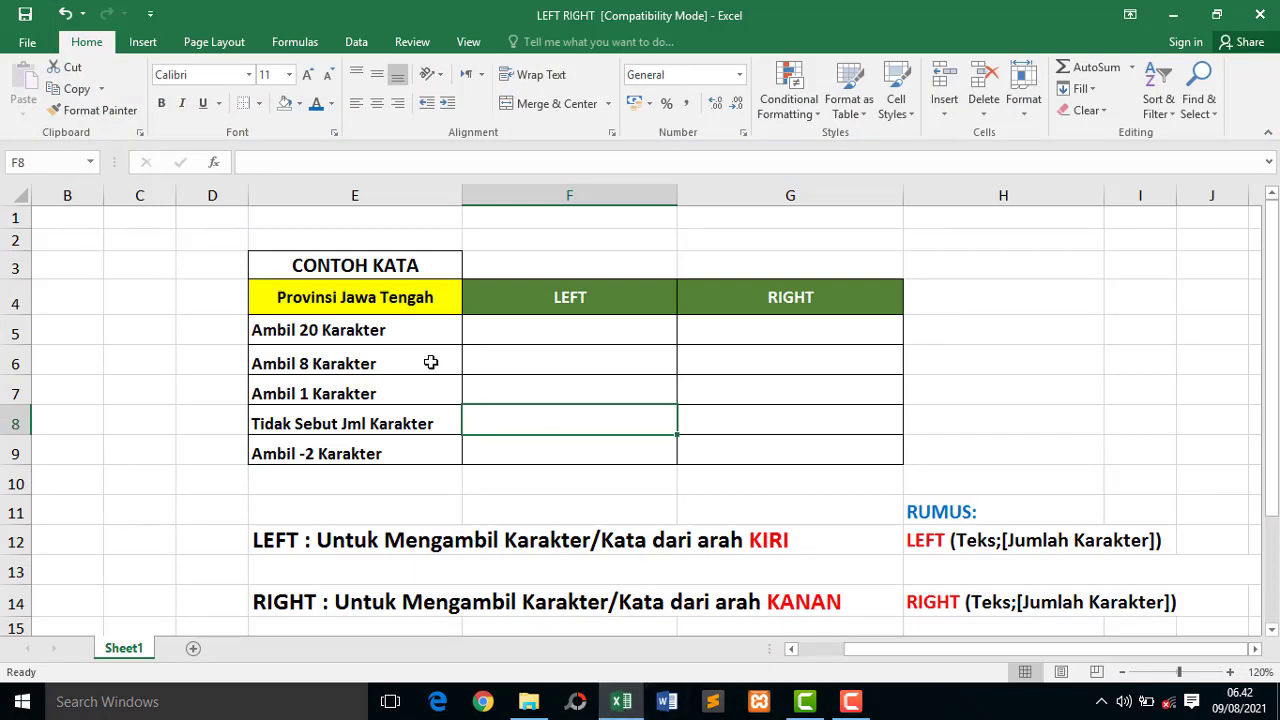
left_click(548, 294)
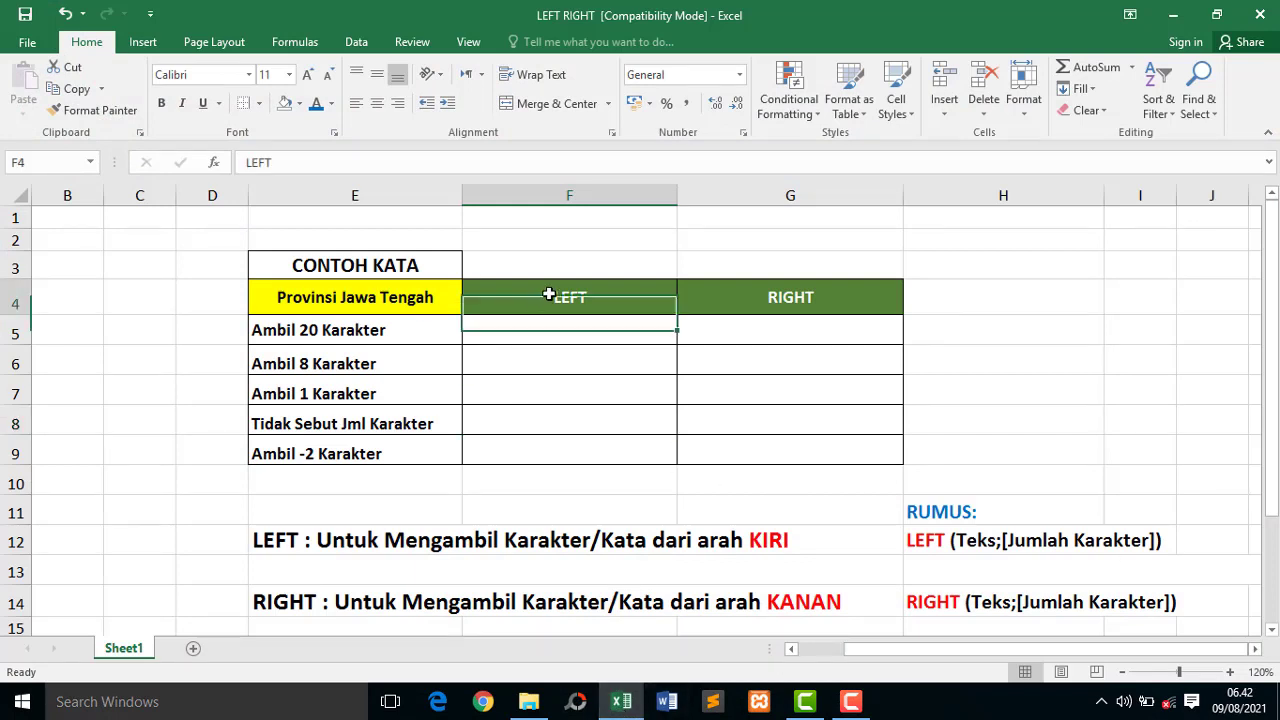
left_click(745, 289)
left_click(625, 289)
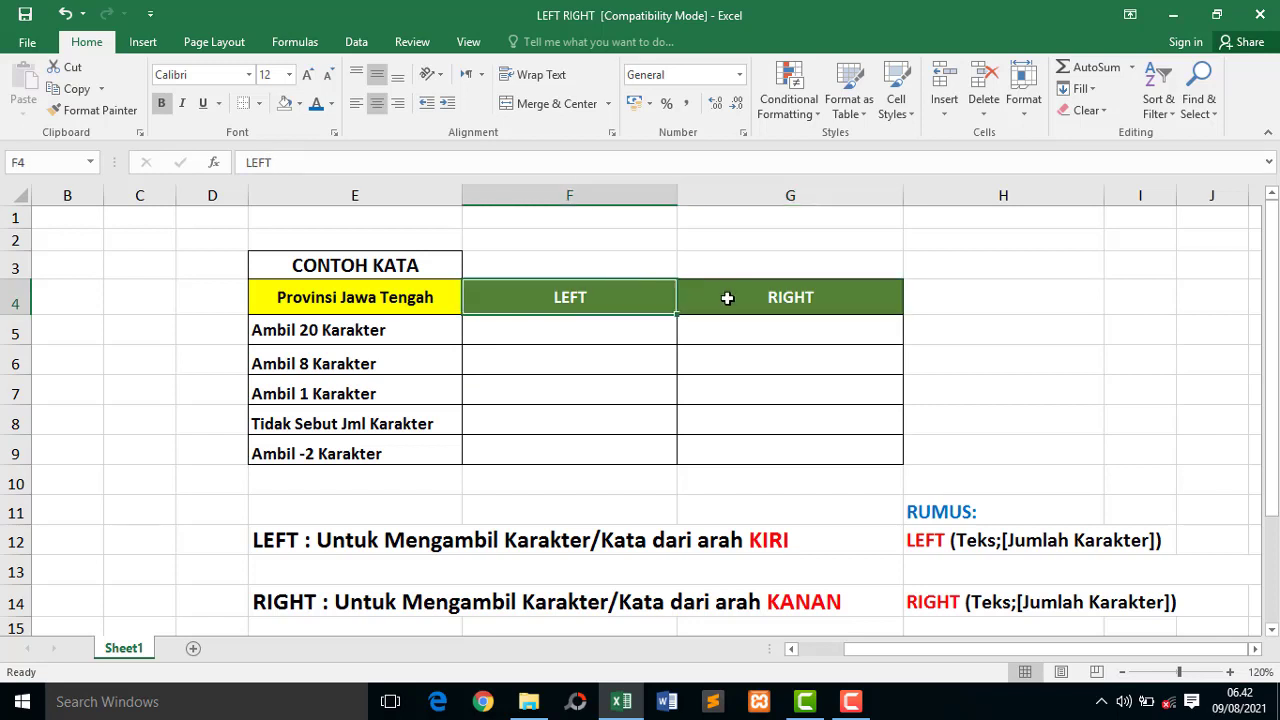
left_click(727, 298)
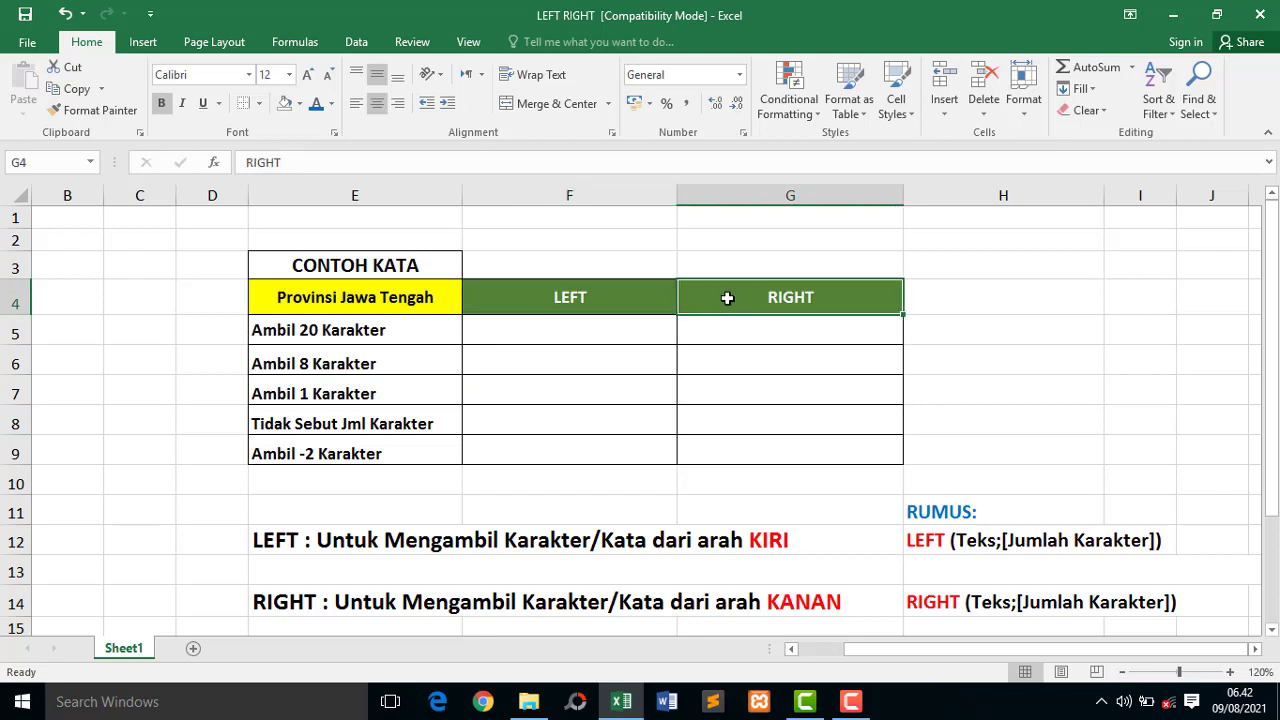
Step: Show the LEFT and RIGHT explanations in rows 12 and 14 and their syntax notes in column H
left_click(310, 540)
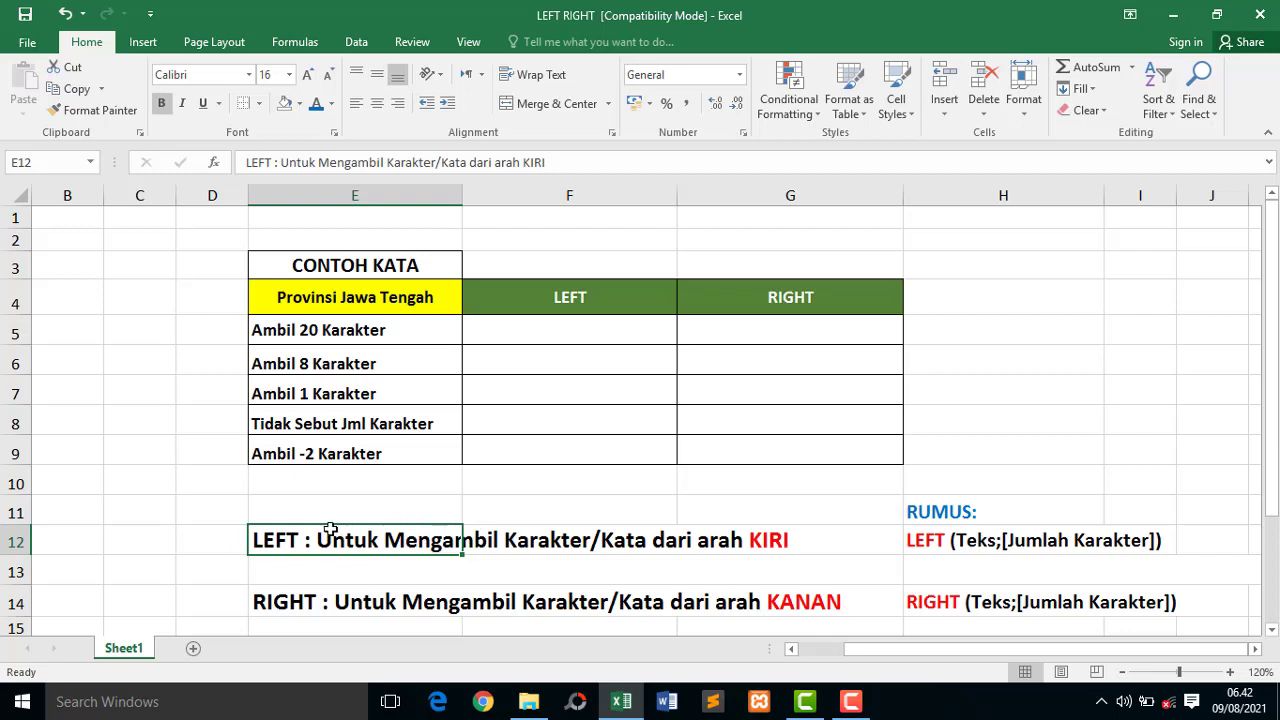
left_click(220, 545)
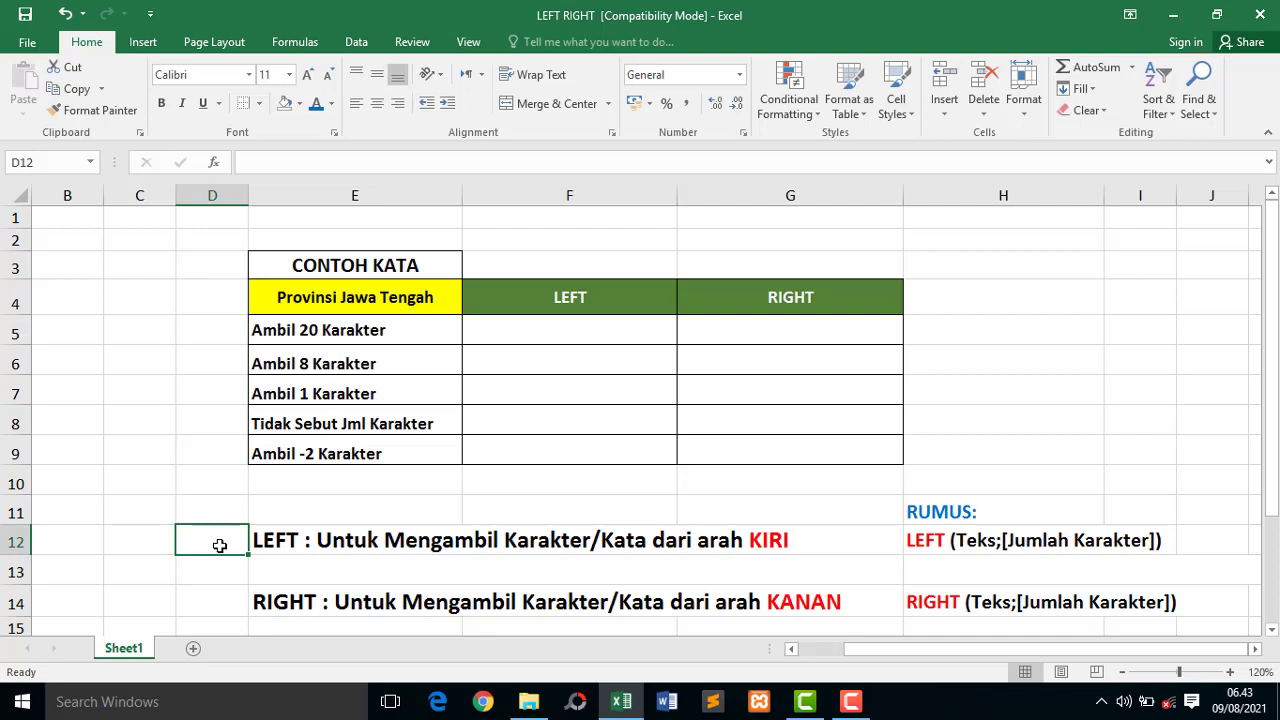
left_click(277, 605)
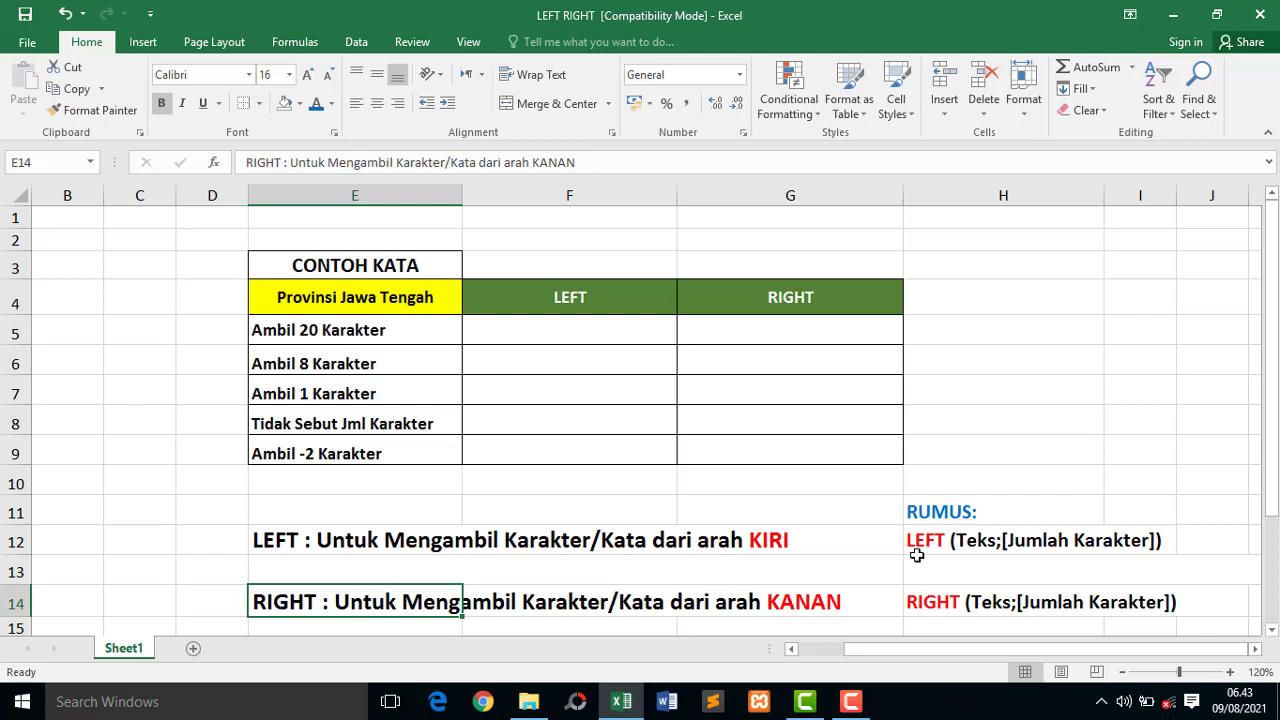
left_click(955, 541)
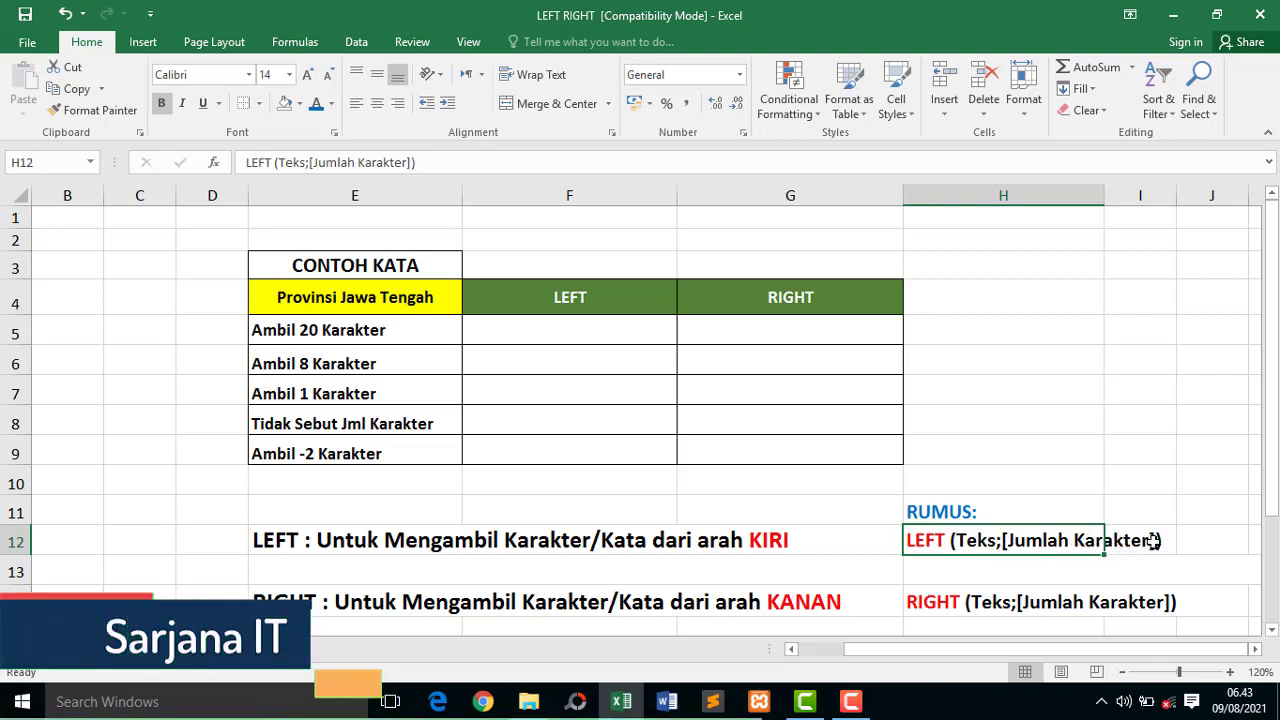
left_click(1154, 540)
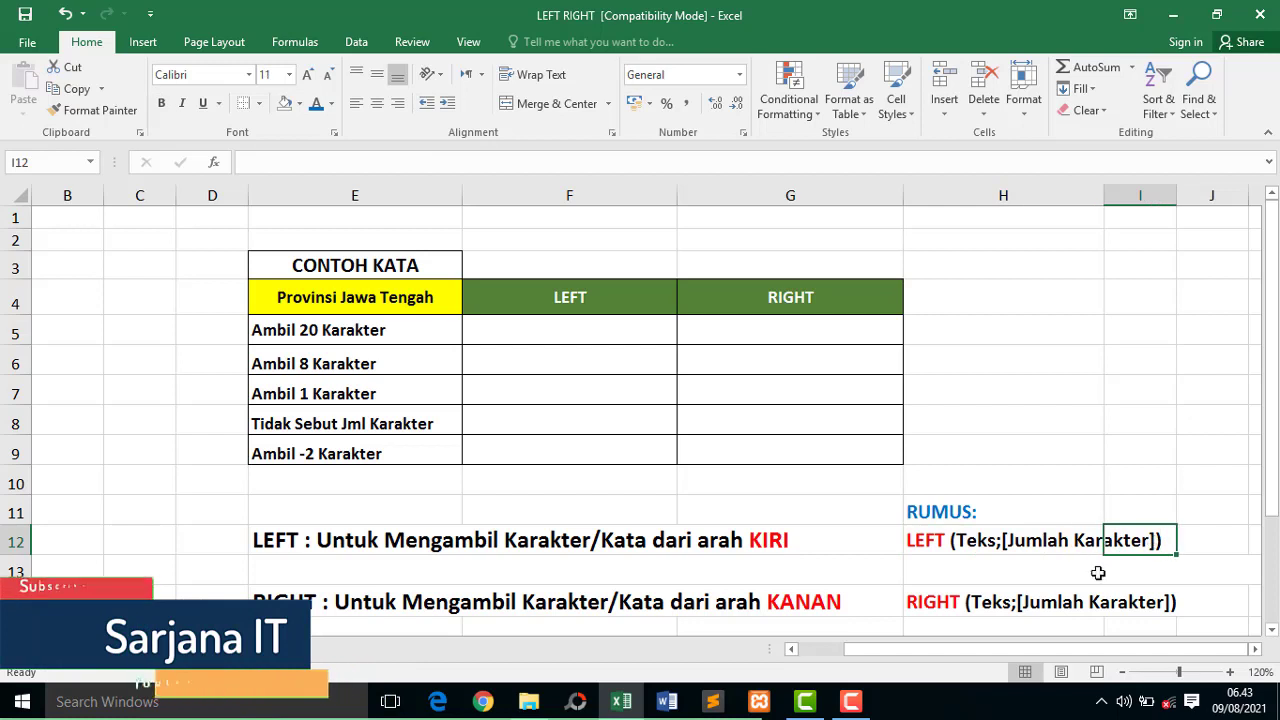
left_click(944, 603)
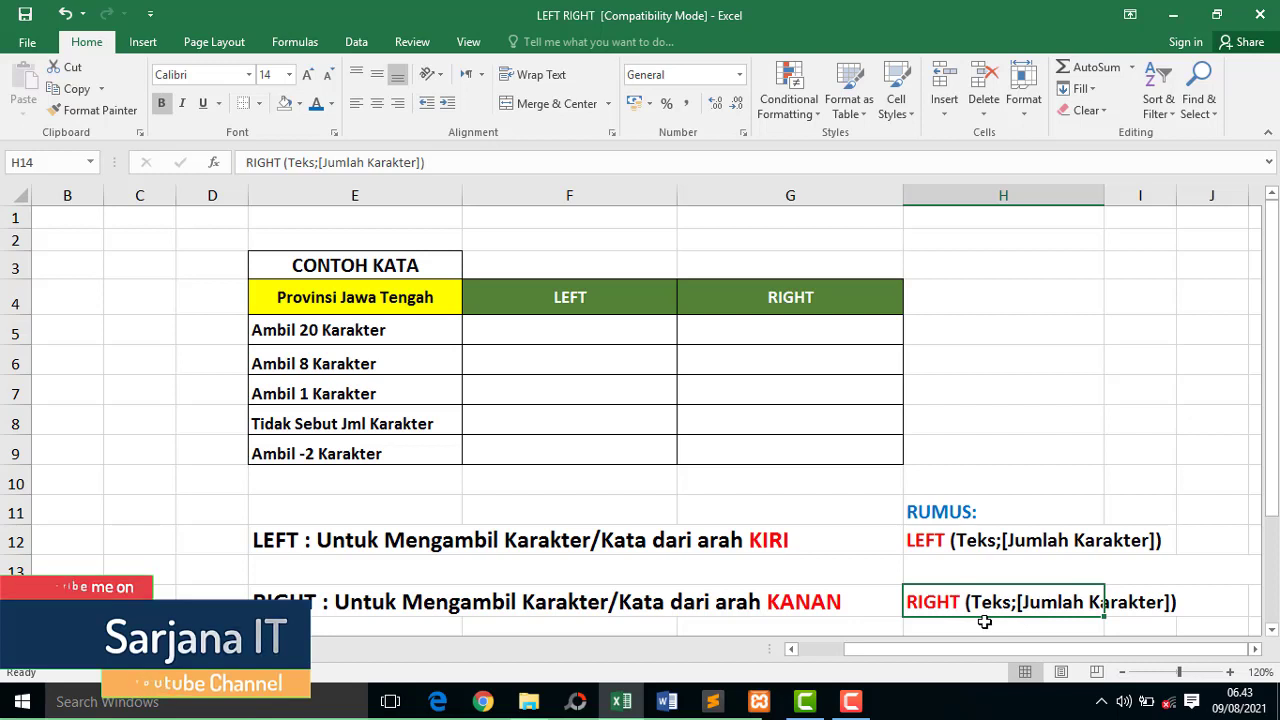
left_click(1132, 602)
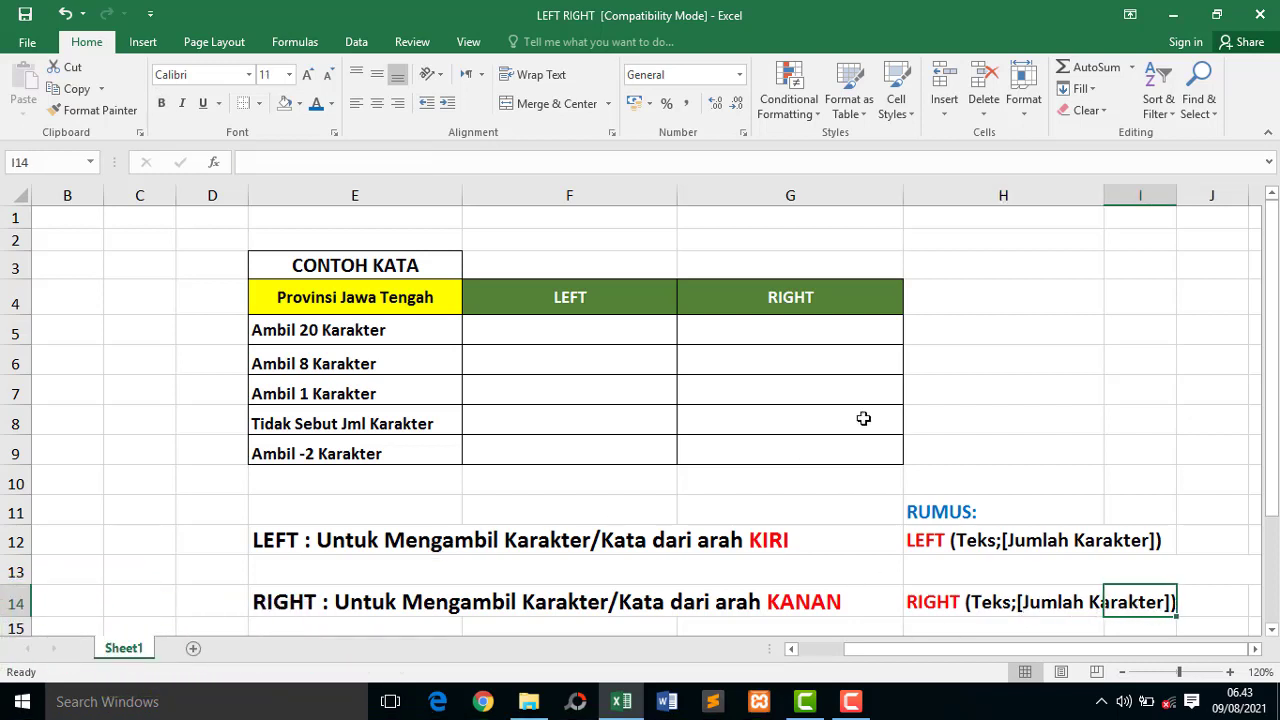
Step: Point out the sample text Provinsi Jawa Tengah and the LEFT and RIGHT headings
left_click(378, 298)
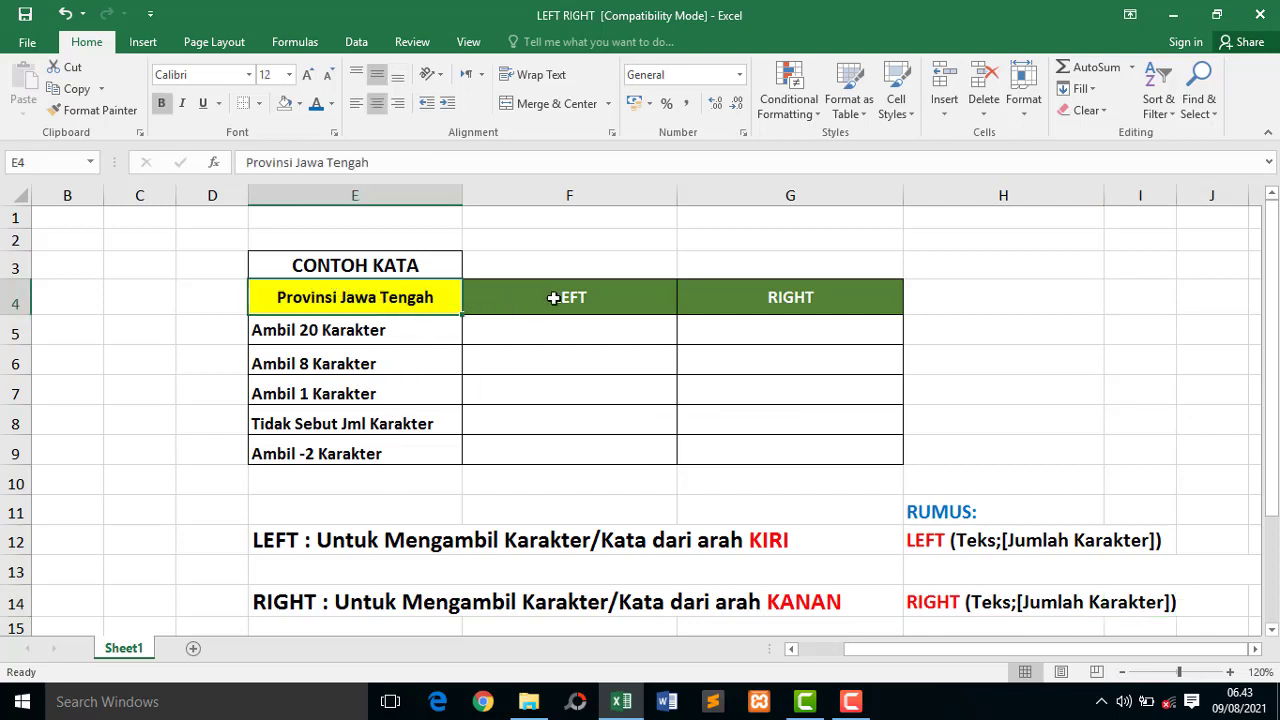
left_click(668, 300)
left_click(757, 297)
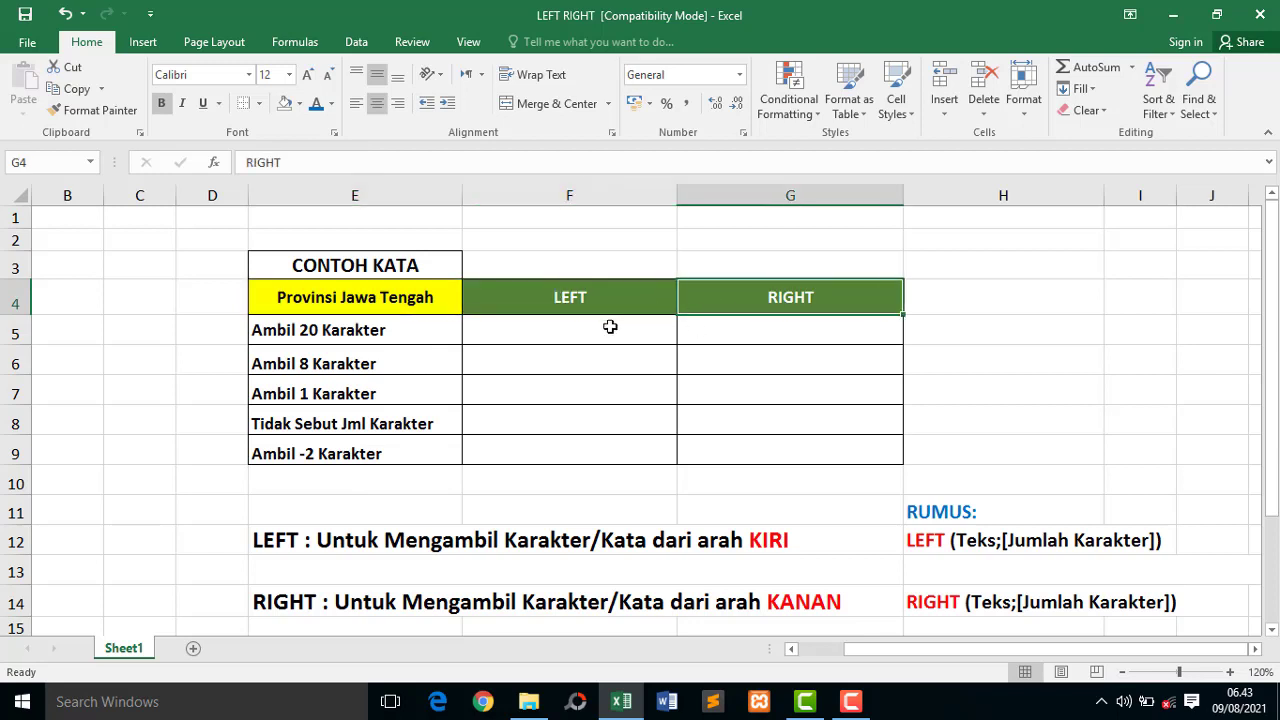
left_click(563, 298)
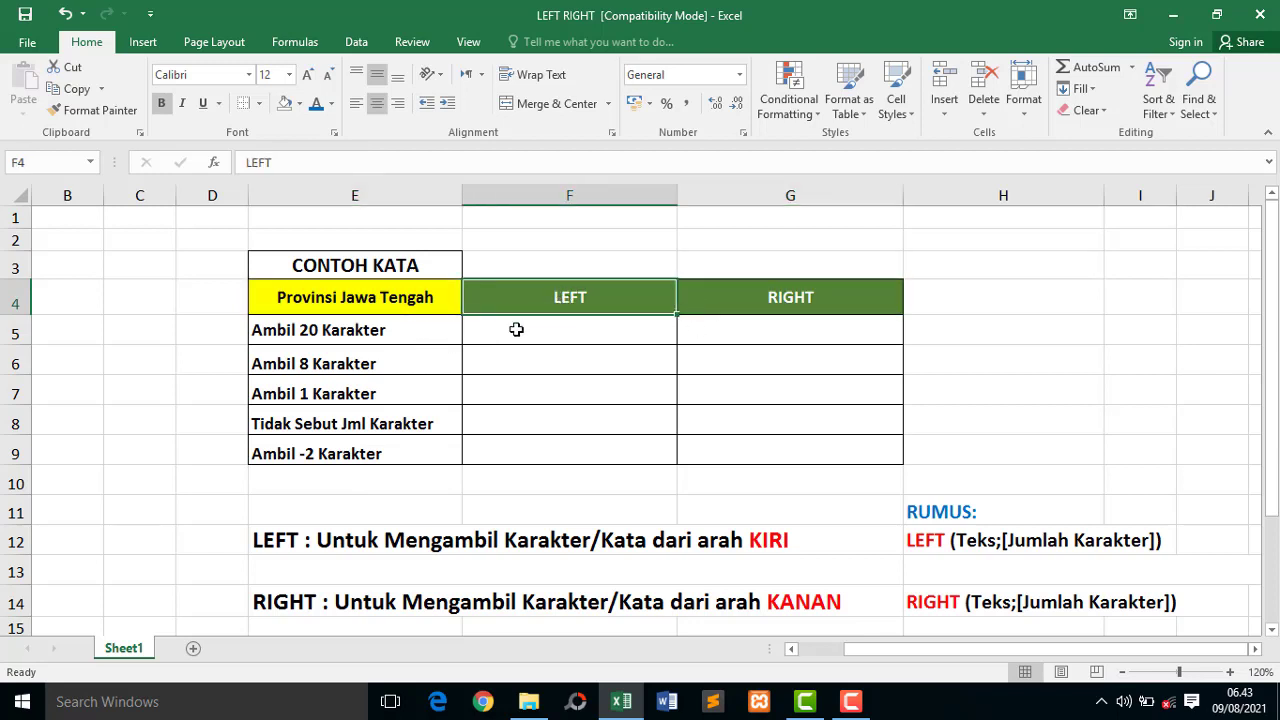
Step: Select cell F5 for the first LEFT result, noting E4 and the Ambil 20 Karakter row
left_click(526, 332)
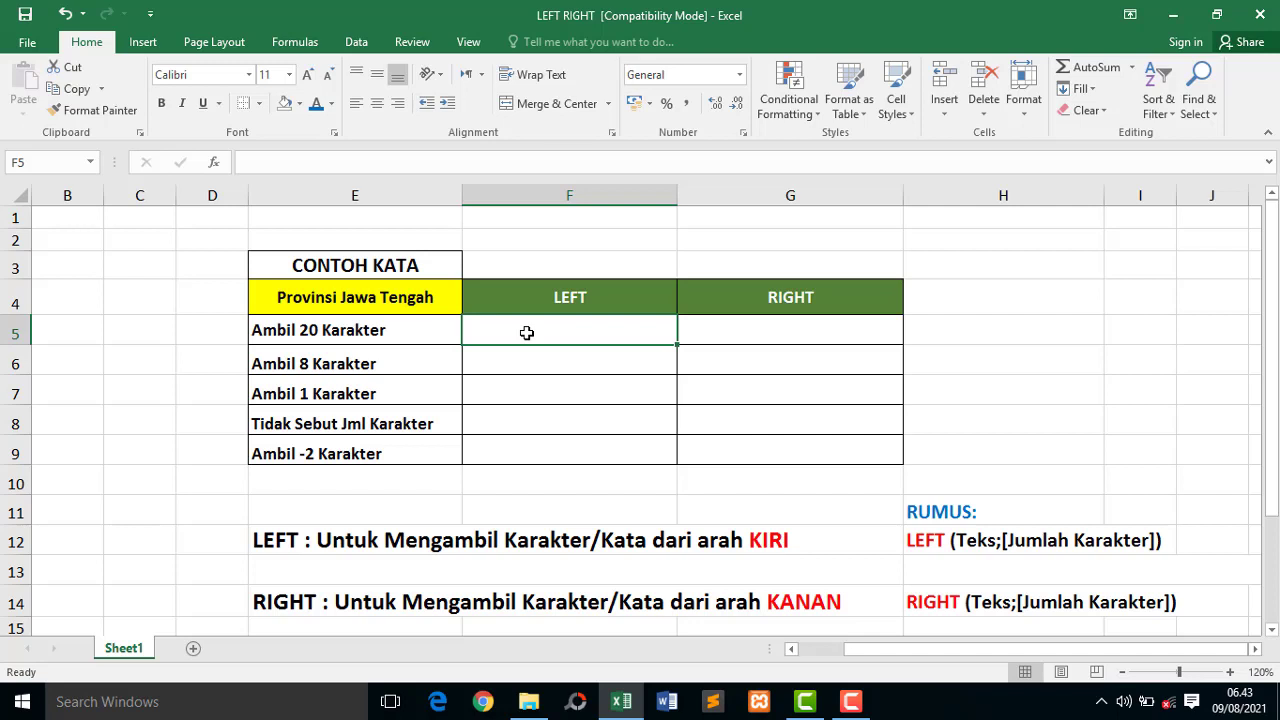
left_click(355, 302)
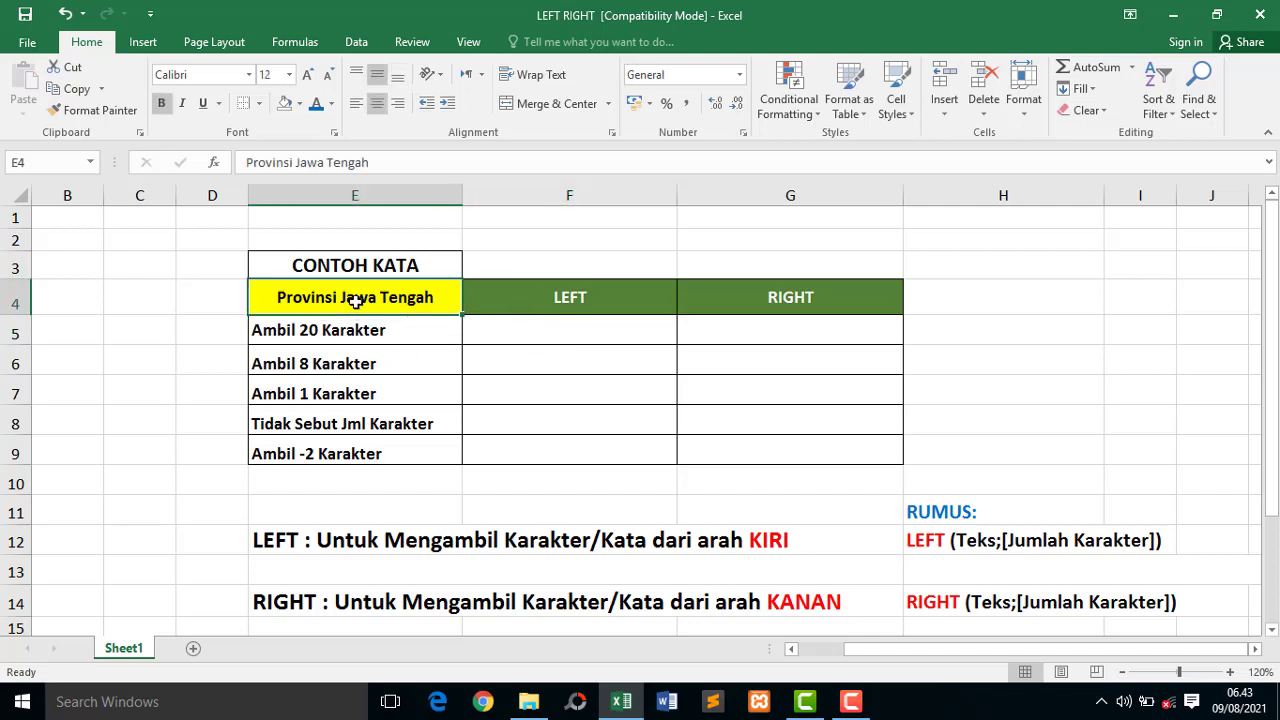
left_click(500, 325)
left_click(372, 333)
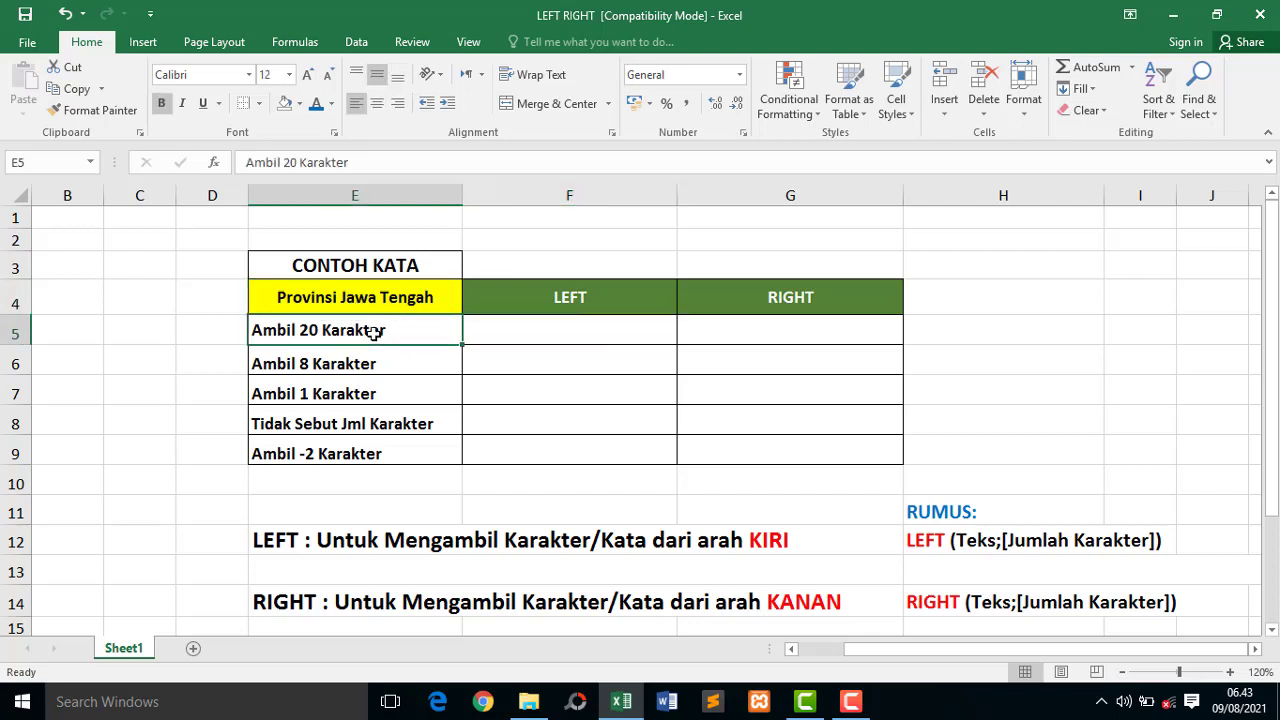
left_click(518, 327)
left_click(398, 335)
left_click(400, 305)
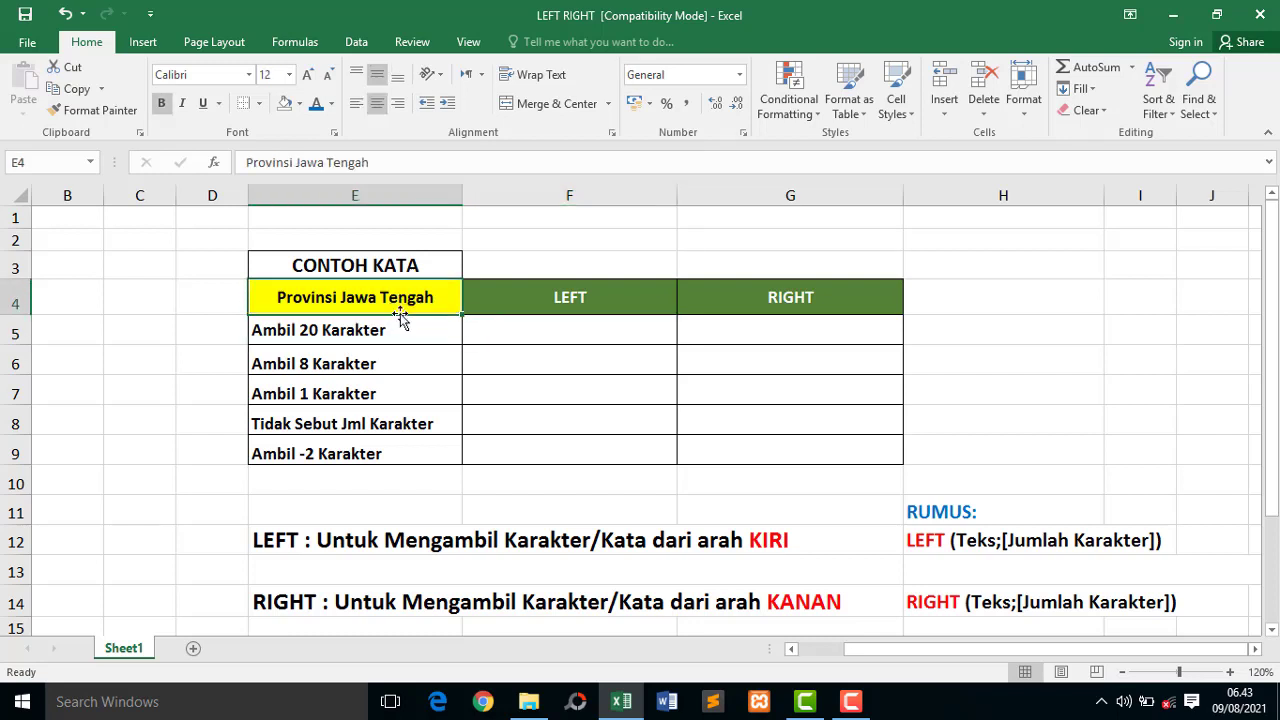
left_click(544, 338)
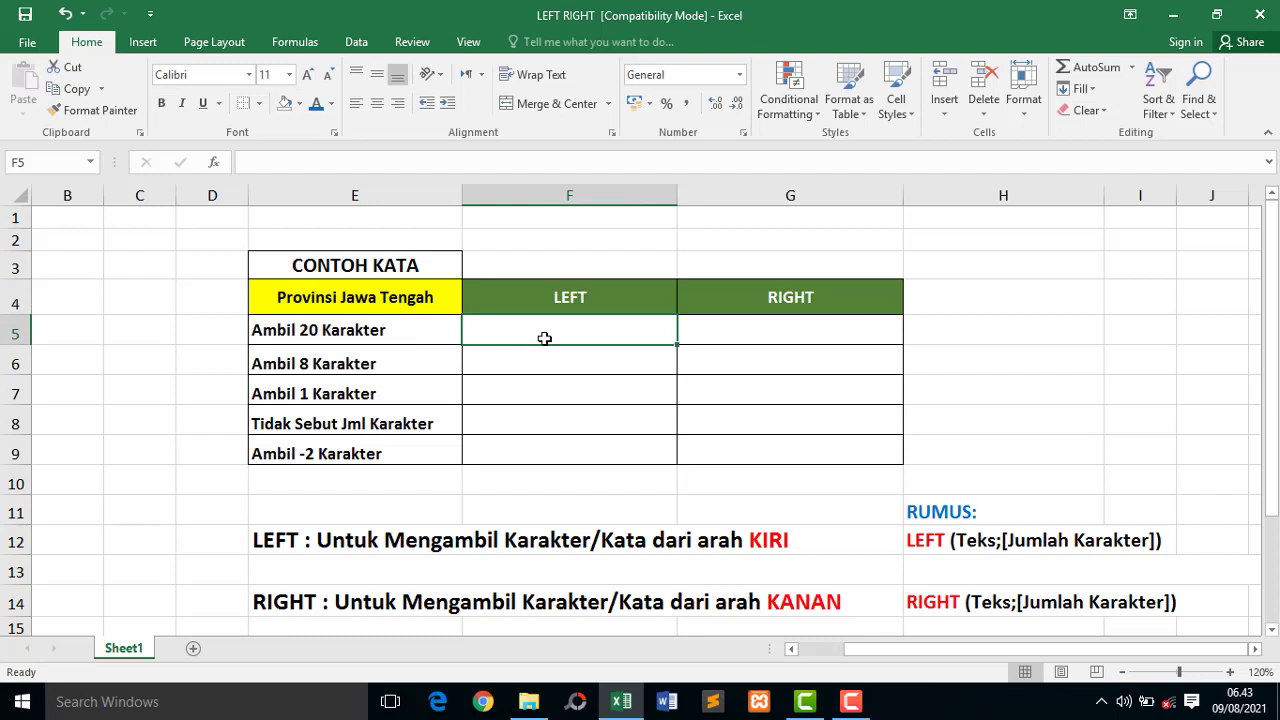
Step: Enter =LEFT(E4;20) in F5 so it returns 'Provinsi Jawa Tengah'
type("=l")
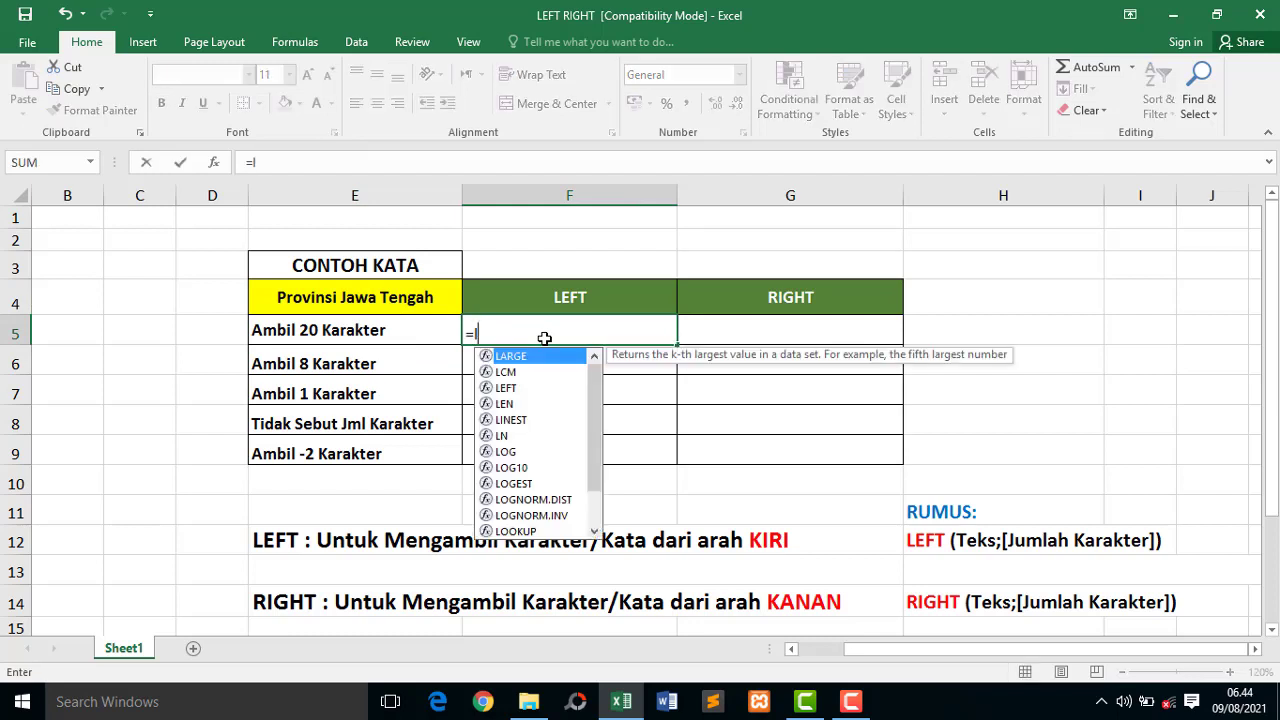
type("eft")
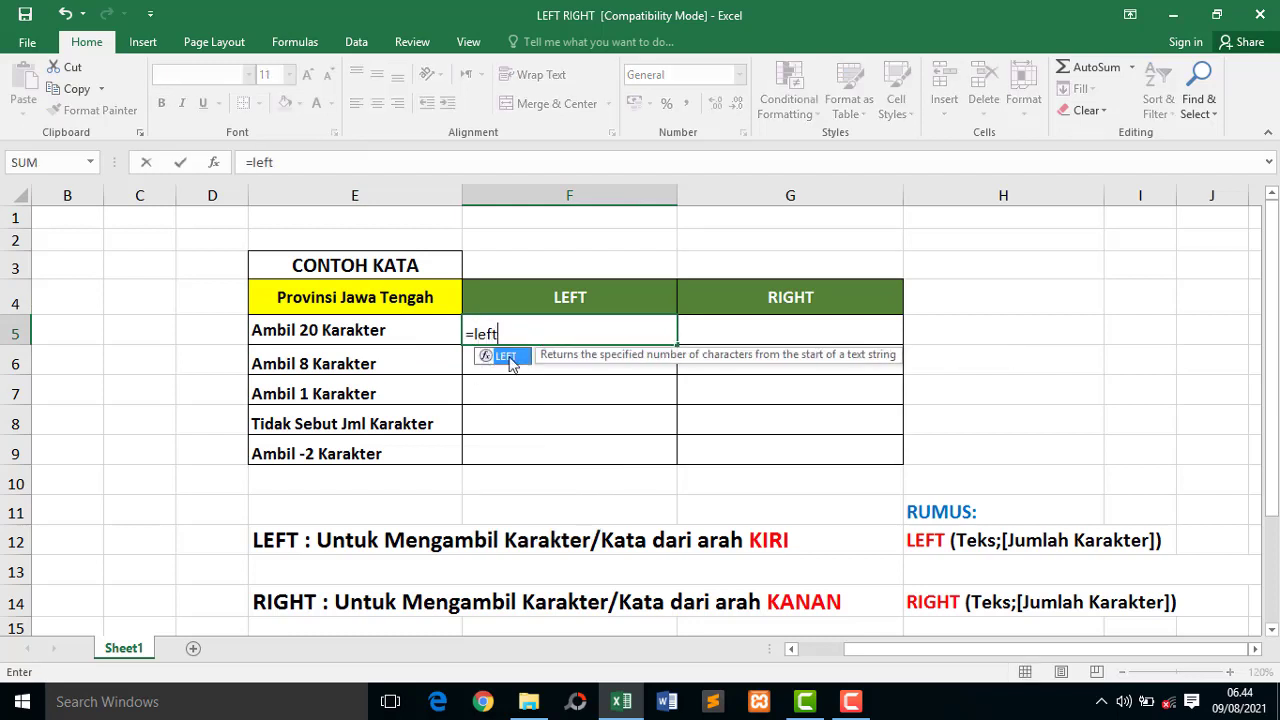
double_click(510, 360)
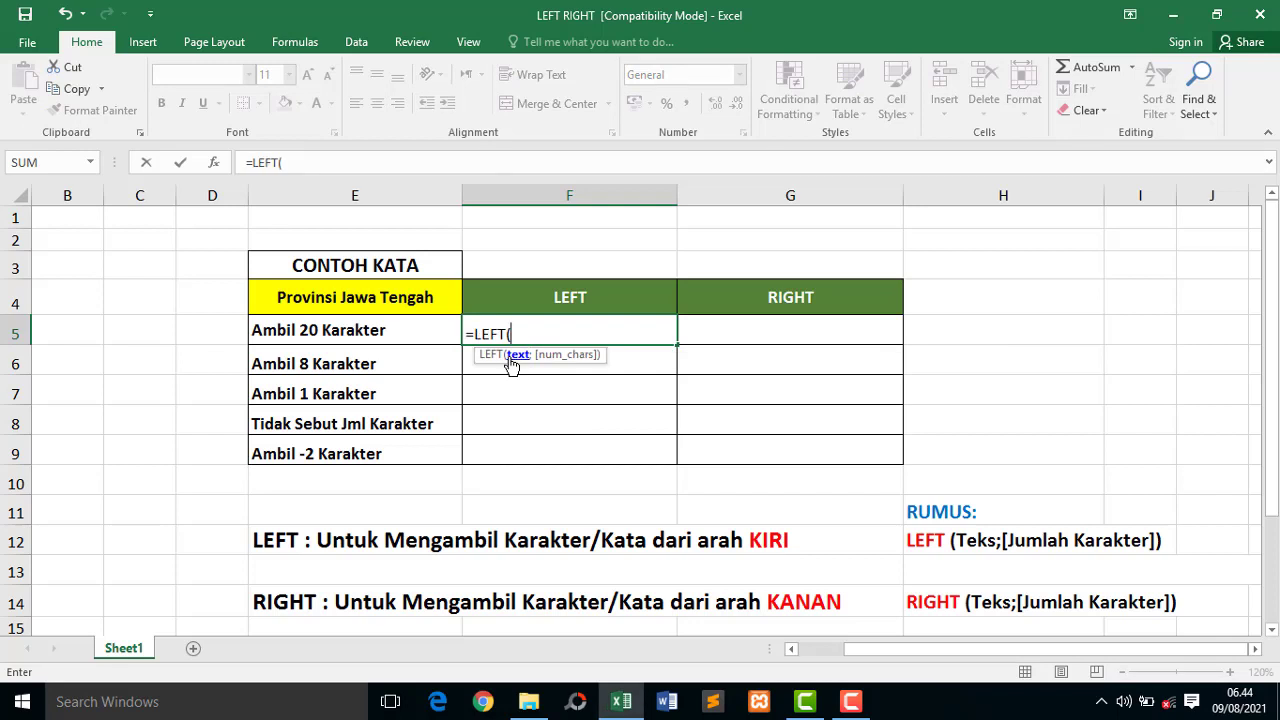
left_click(374, 296)
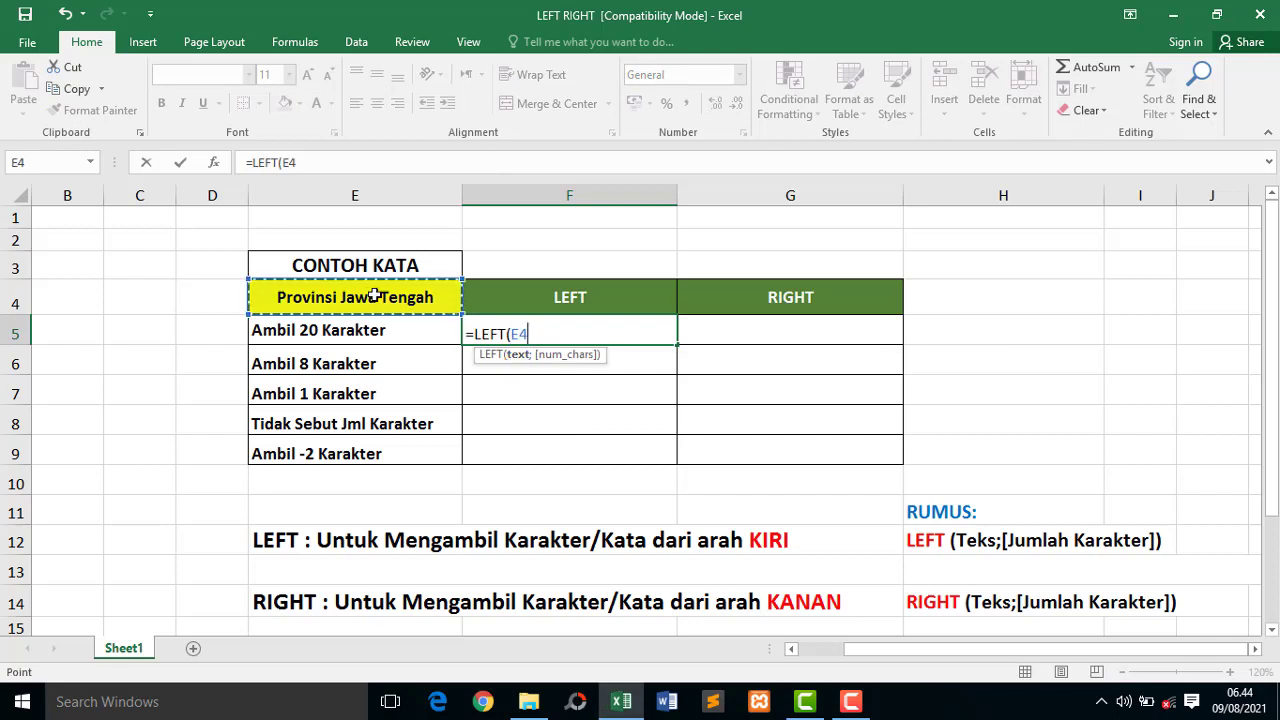
type(";")
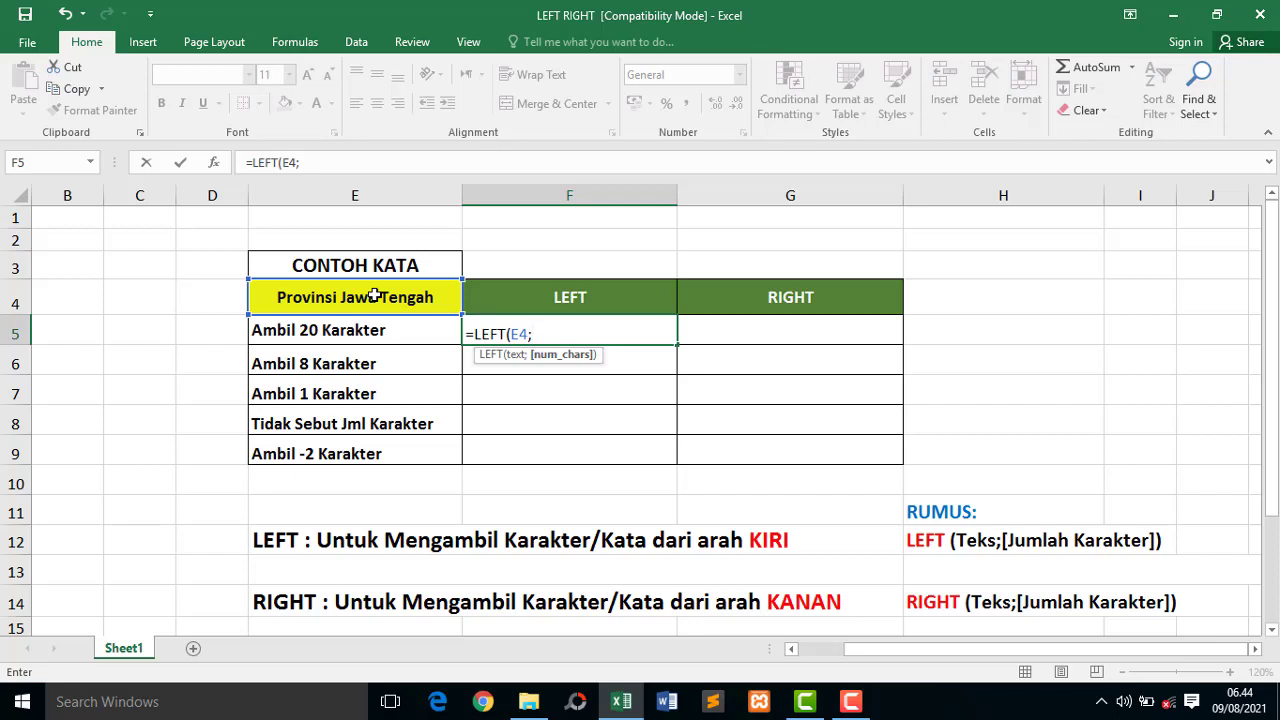
type("20")
type(")")
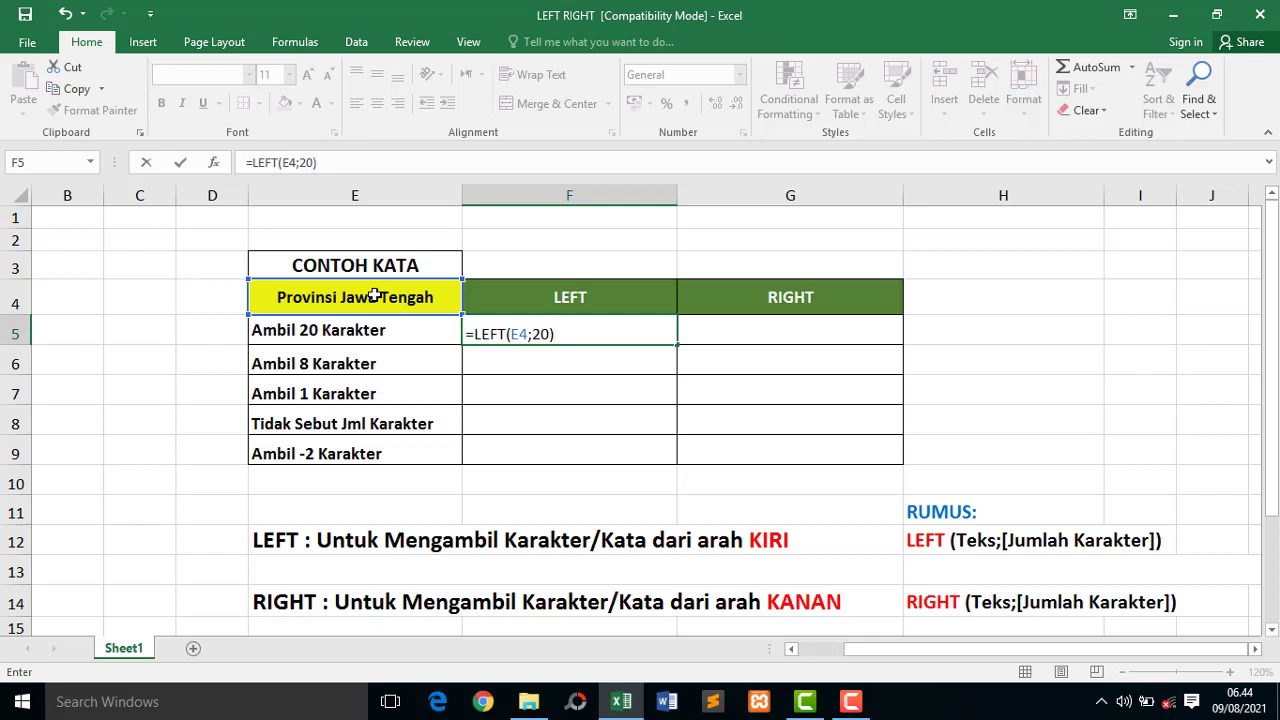
key("Return")
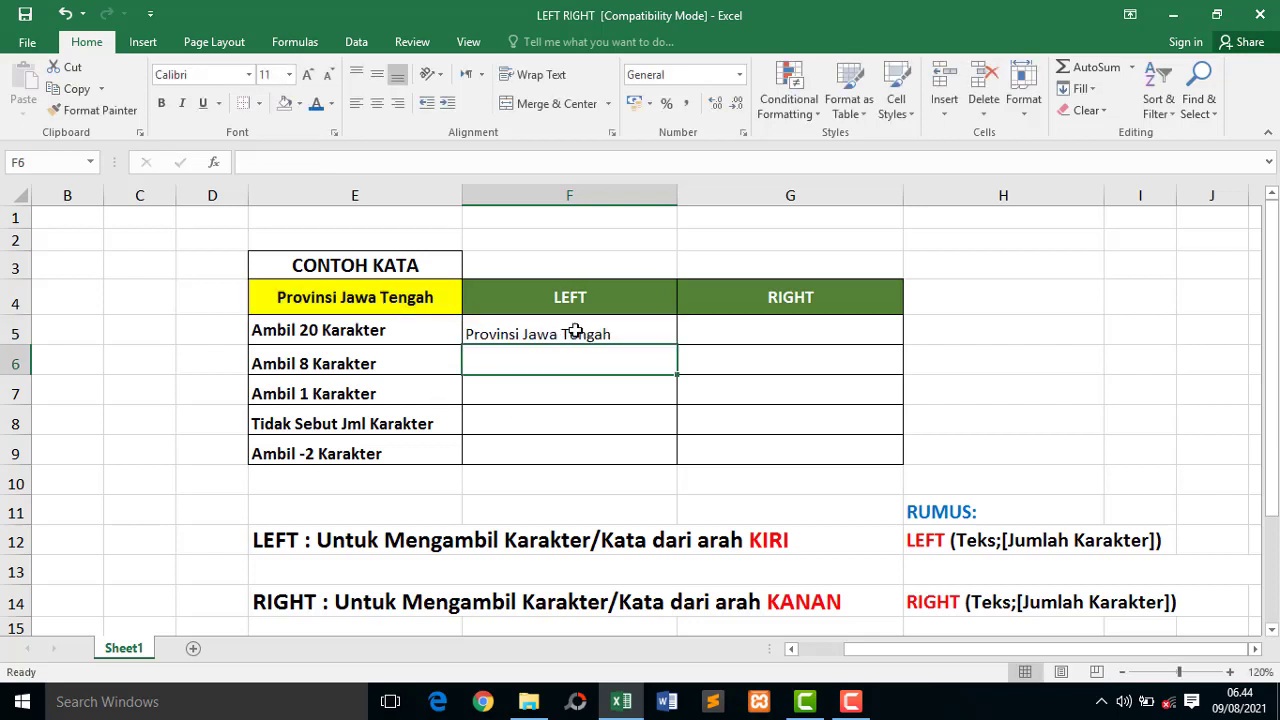
left_click(576, 331)
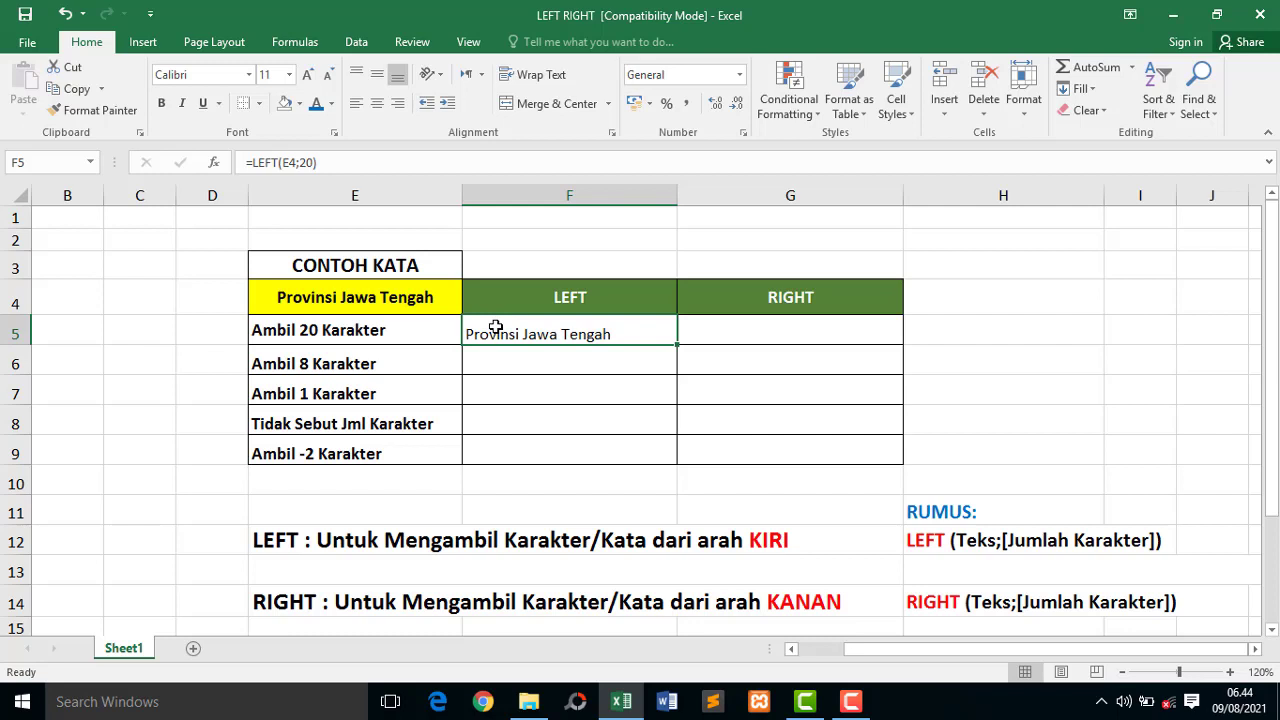
Step: Make the LEFT result range F5:F9 bold
left_click(606, 350)
left_click(607, 335)
left_click_drag(607, 338, 606, 446)
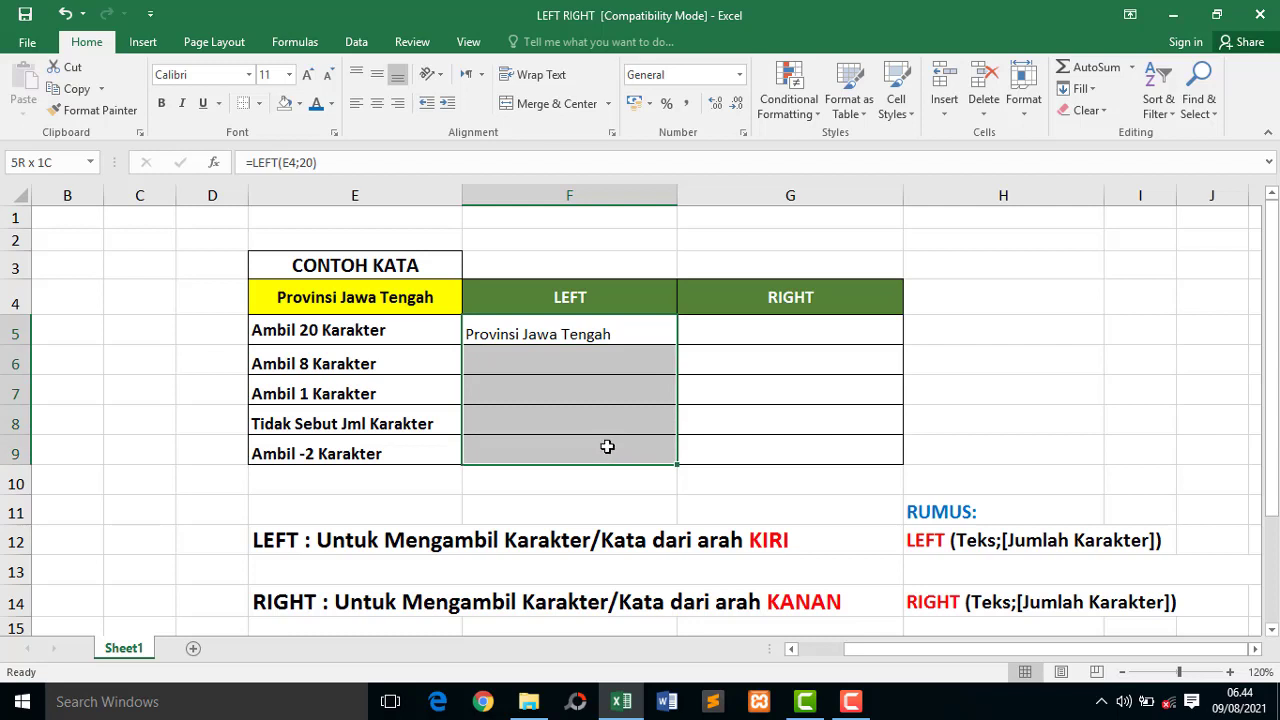
left_click(161, 103)
left_click(578, 340)
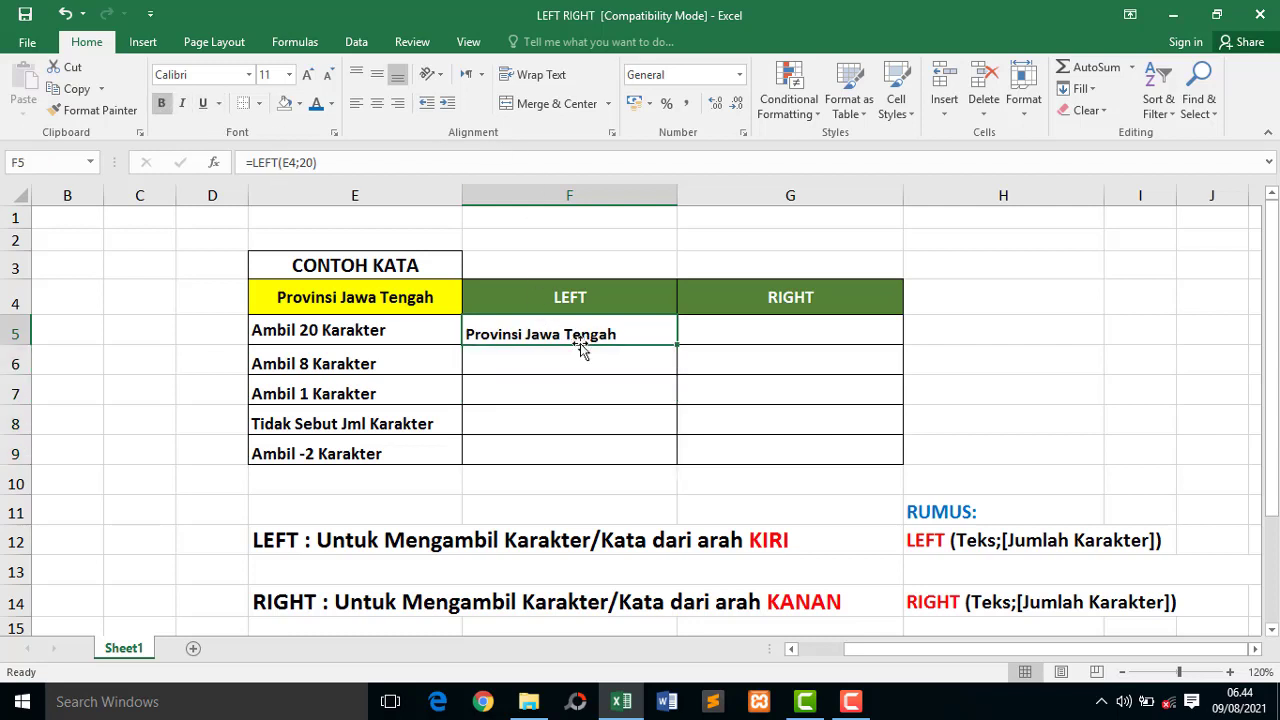
left_click(497, 362)
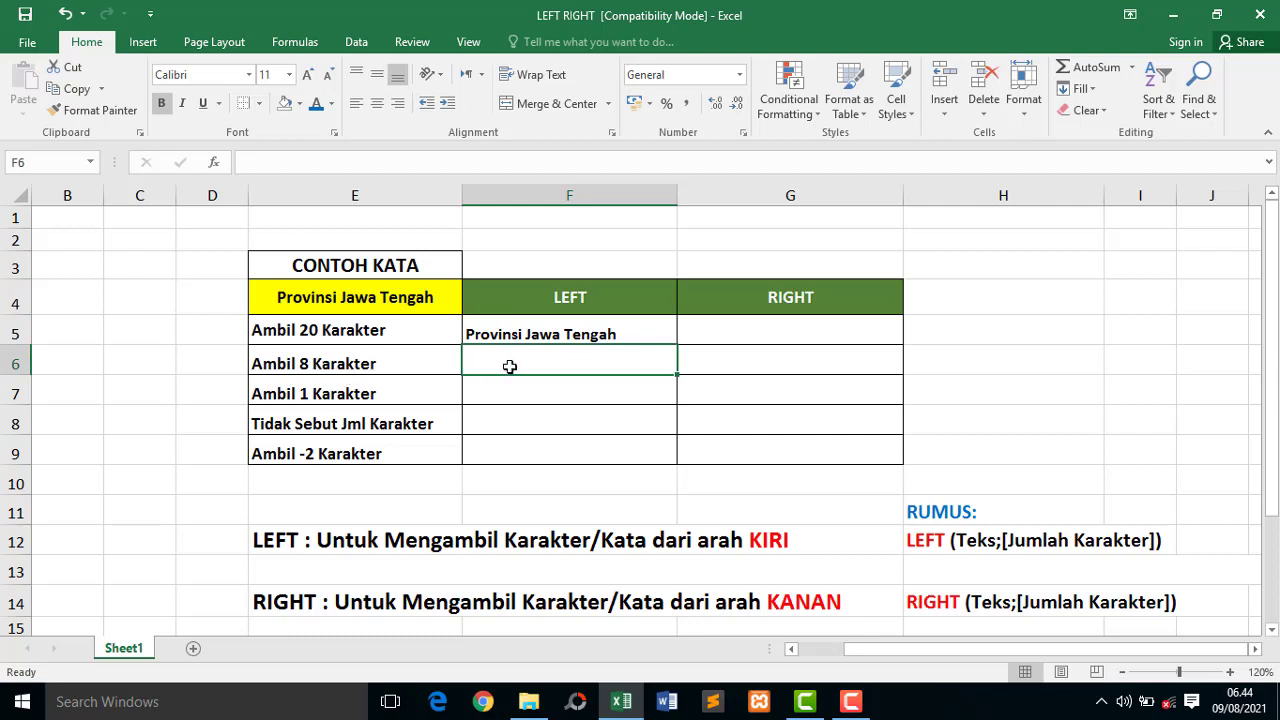
Step: Enter =LEFT(E4;8) in F6 so it returns 'Provinsi'
type("=")
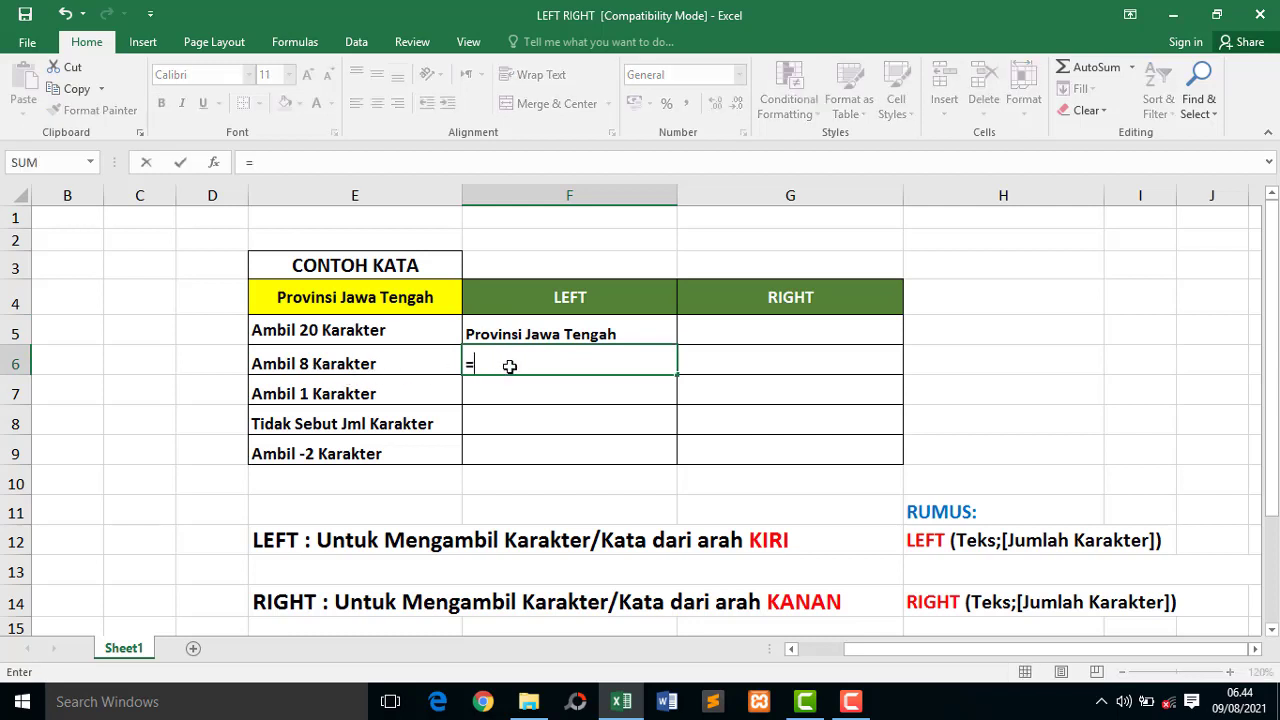
type("left")
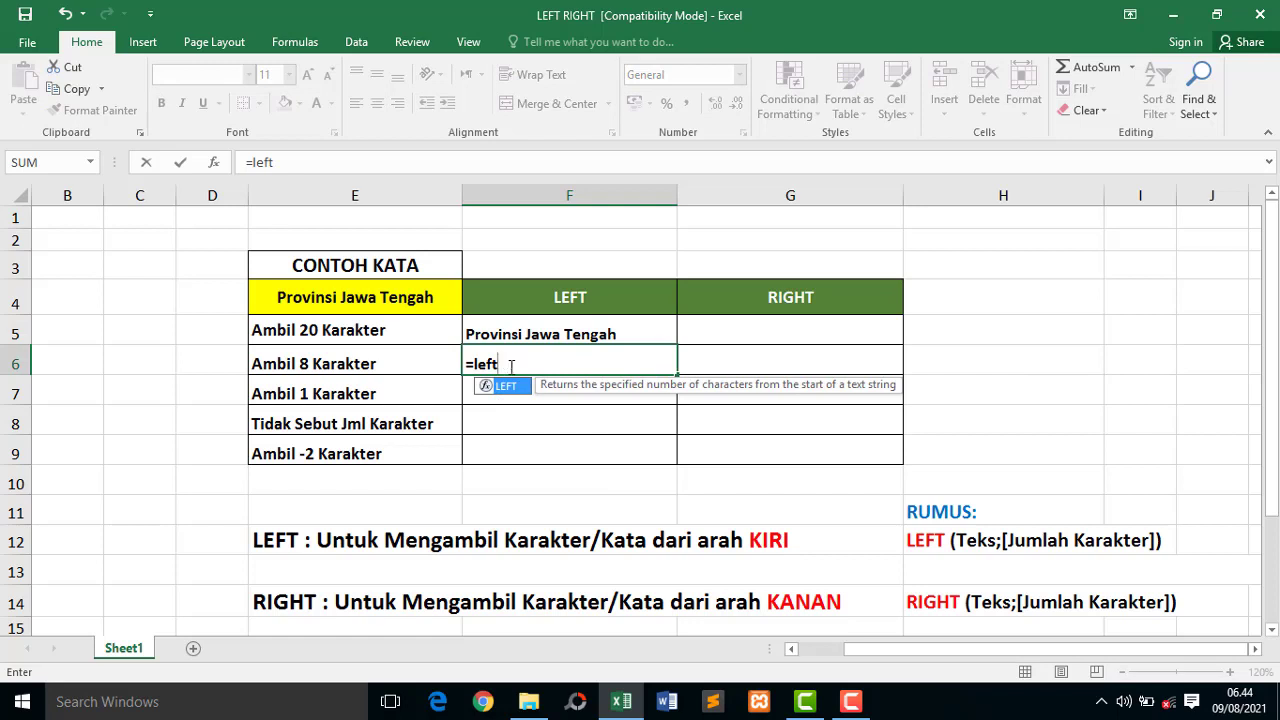
double_click(507, 389)
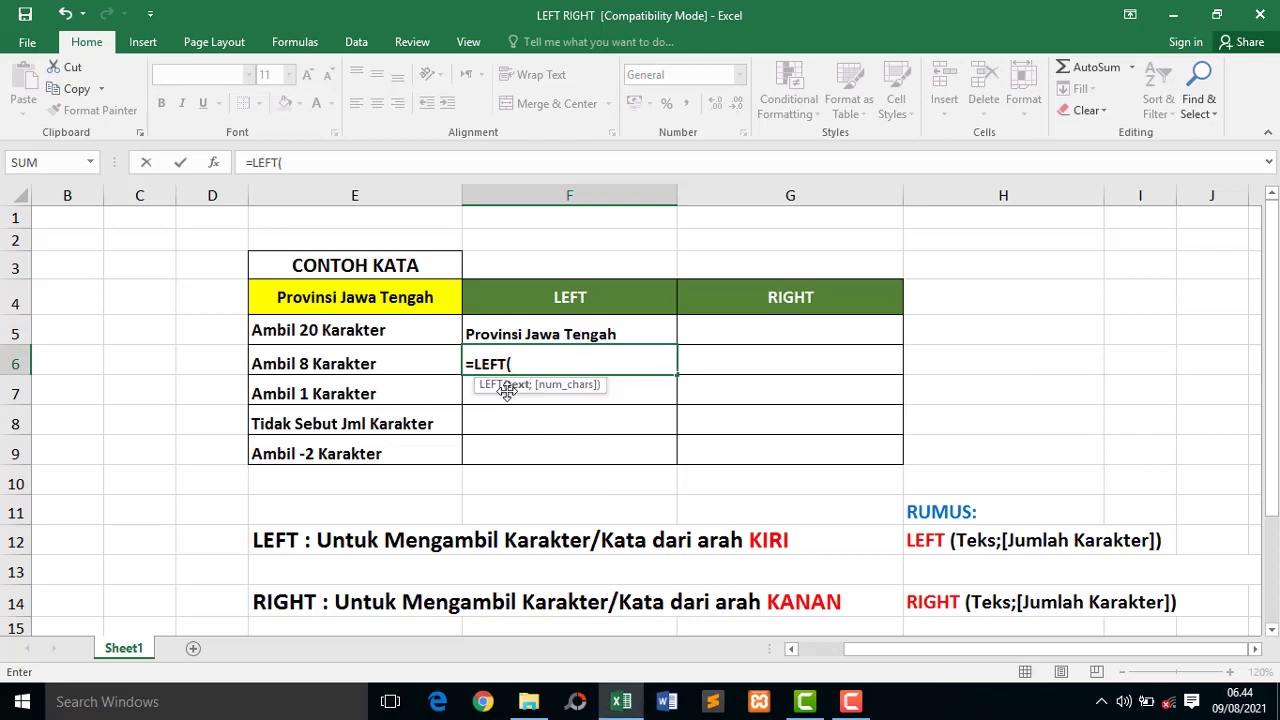
left_click(384, 300)
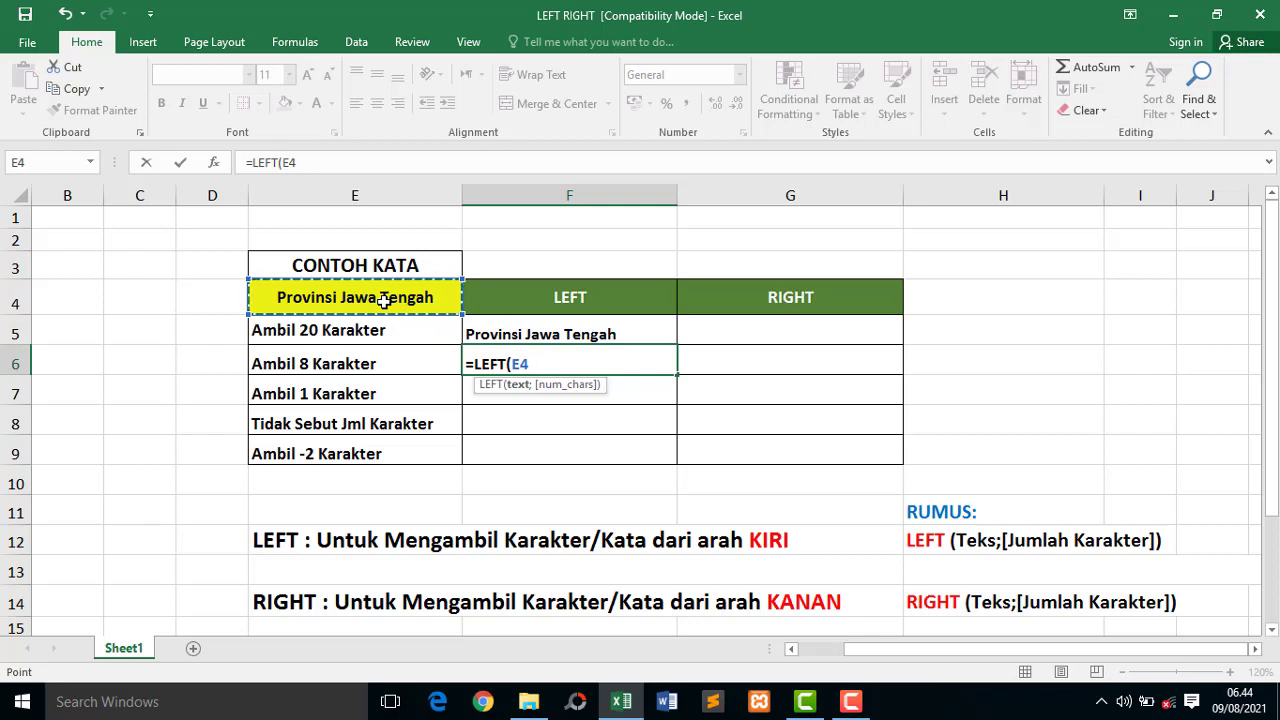
type(";")
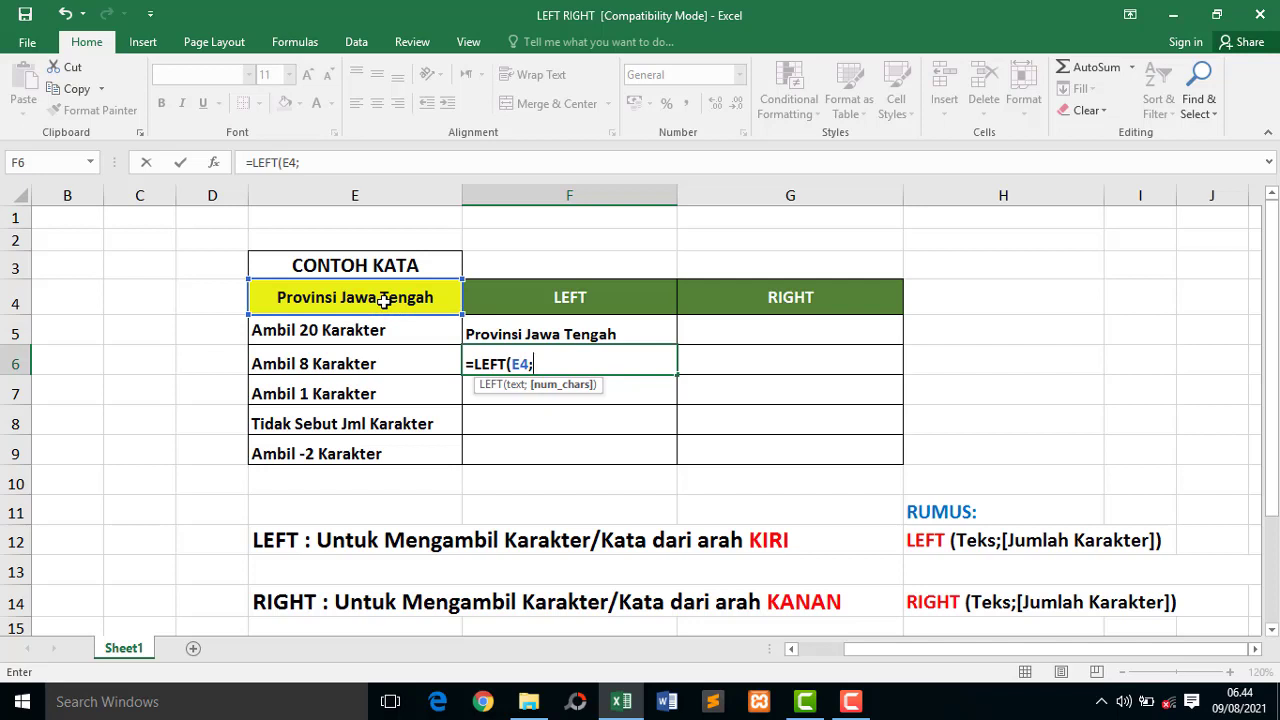
type("8)")
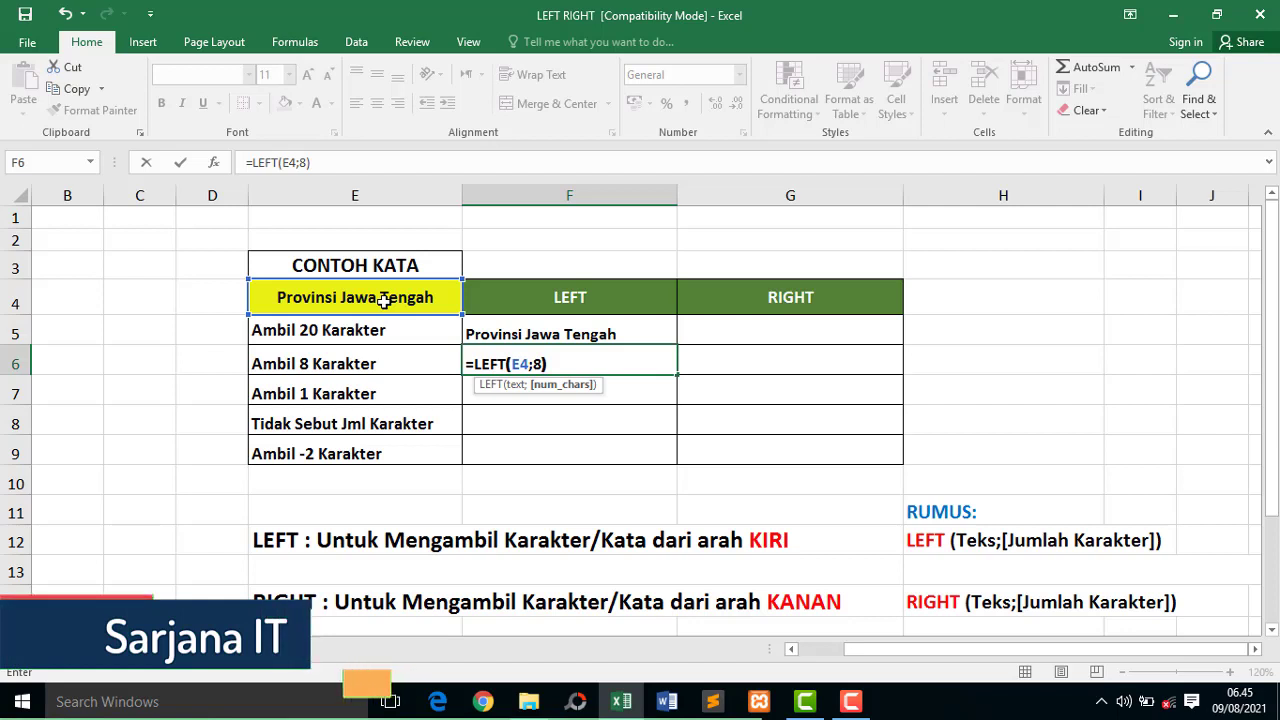
key("Return")
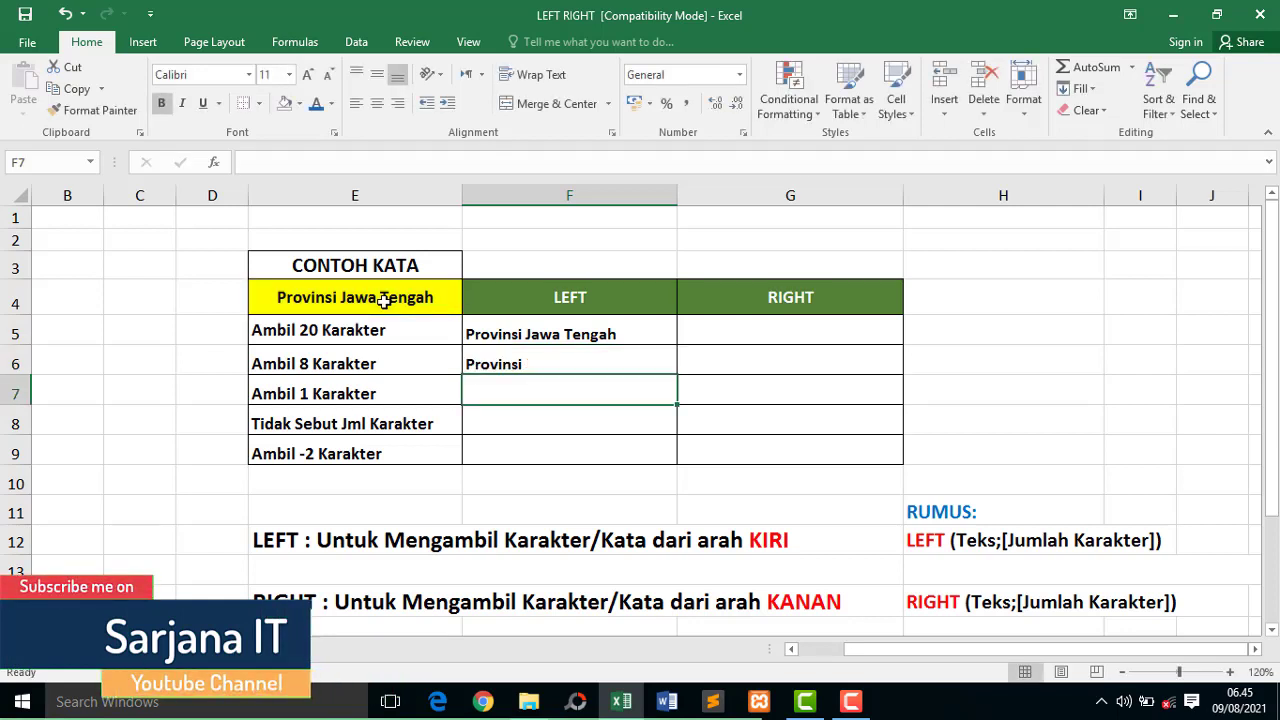
left_click(512, 364)
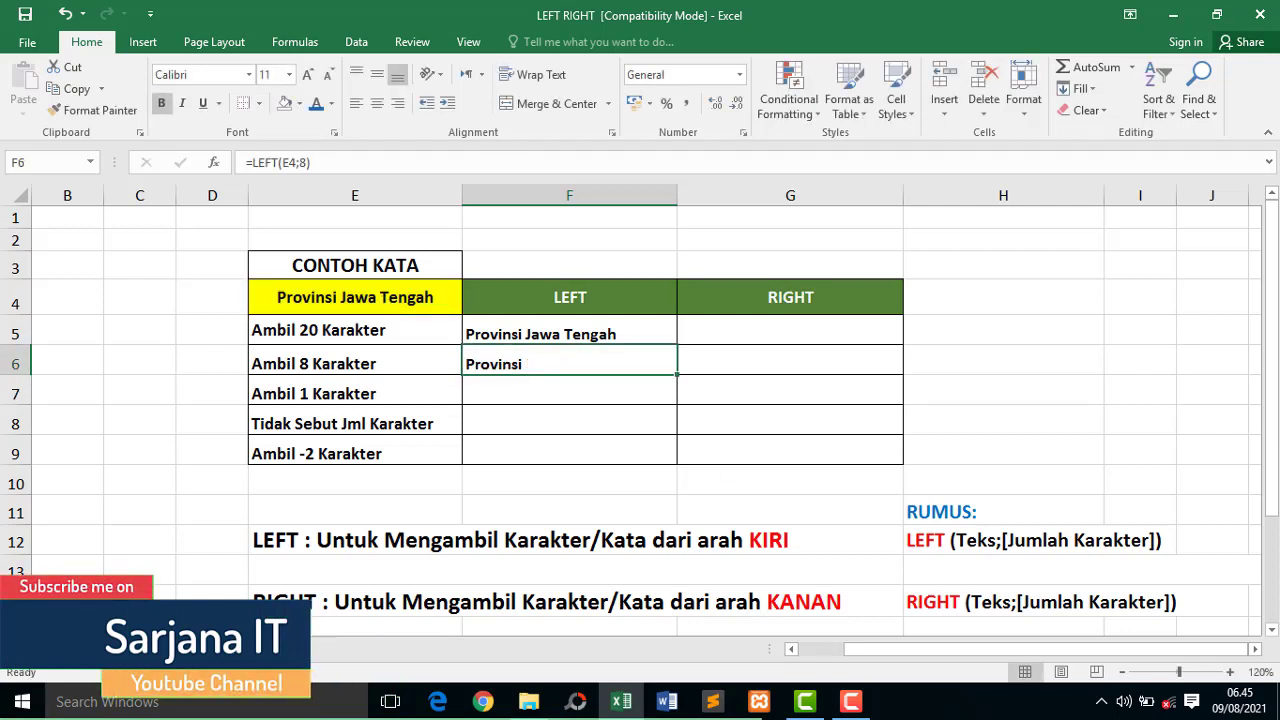
Step: Zoom the sheet in to 130%
left_click(1231, 673)
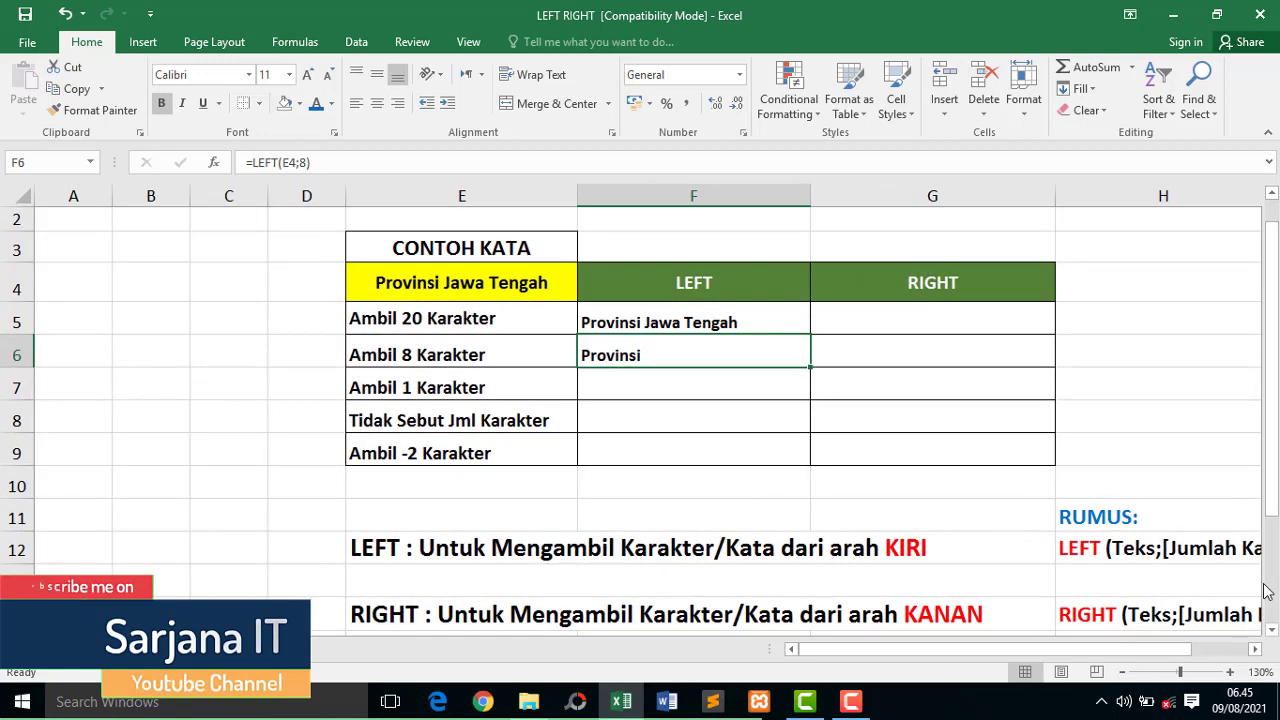
left_click_drag(1189, 651, 1250, 656)
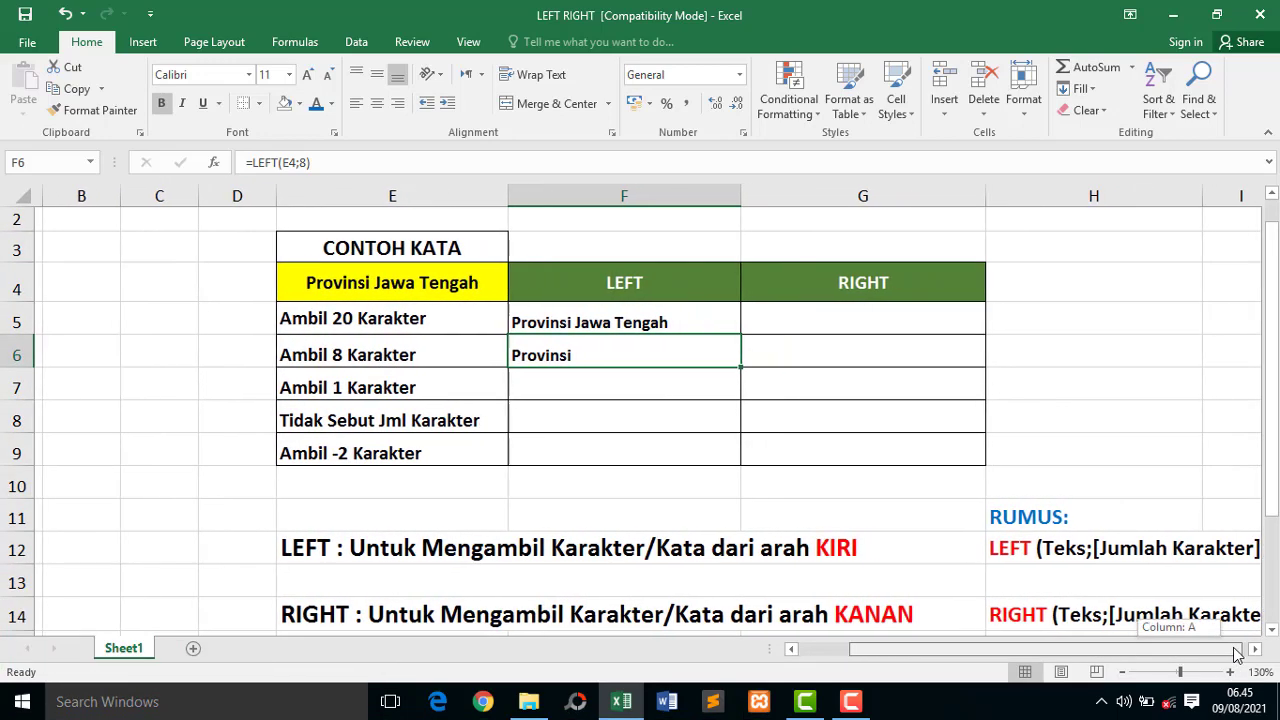
left_click(620, 381)
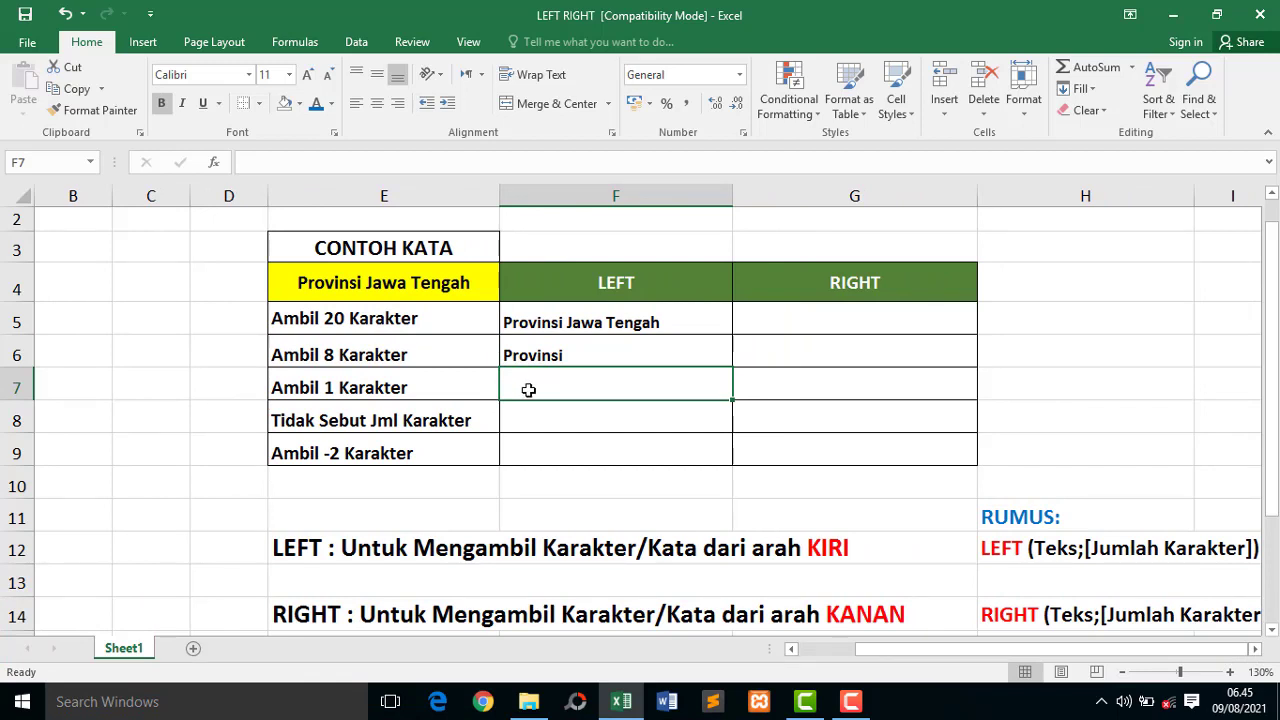
Step: Enter =LEFT(E4;1) in F7 so it returns 'P'
type("=l")
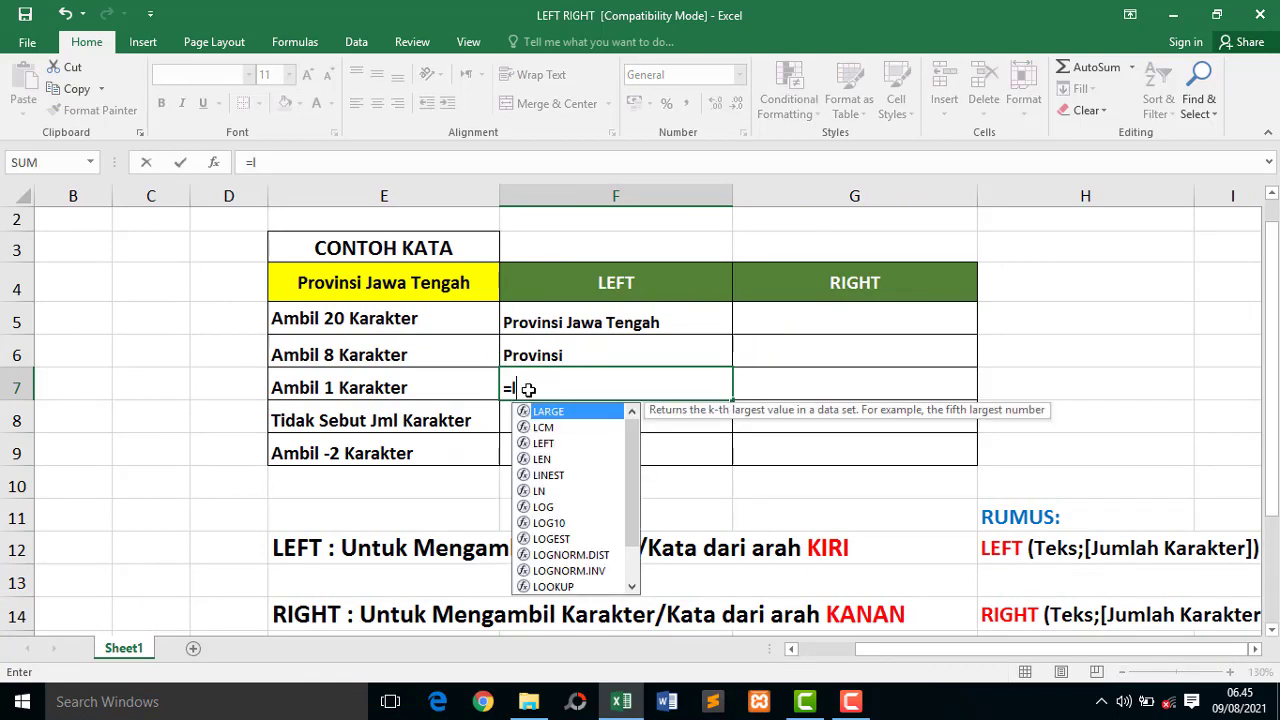
type("eft")
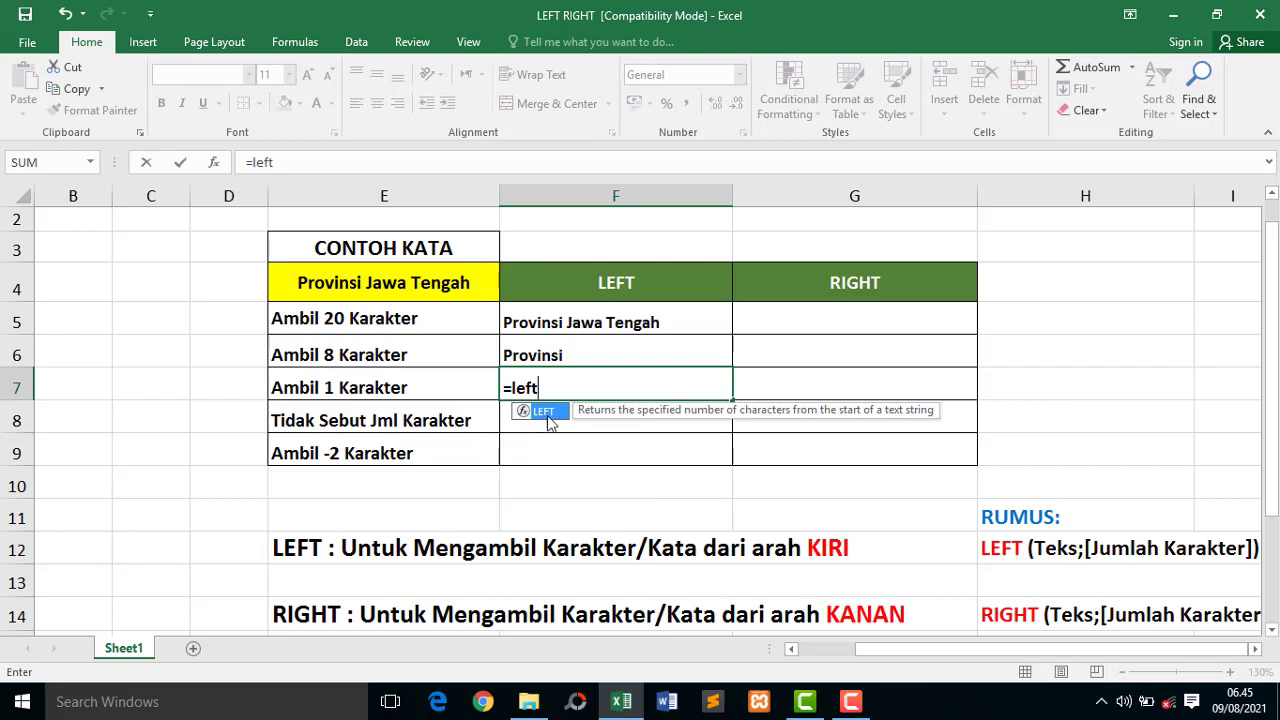
double_click(525, 410)
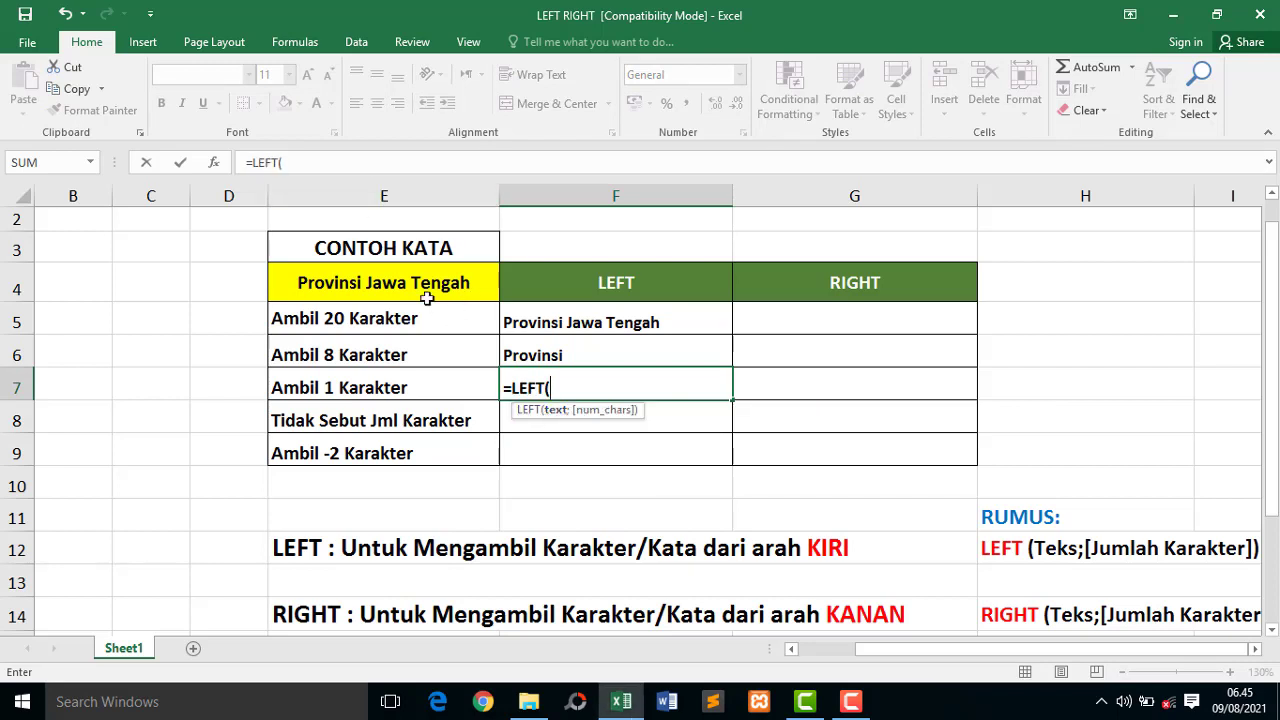
left_click(405, 282)
type(";")
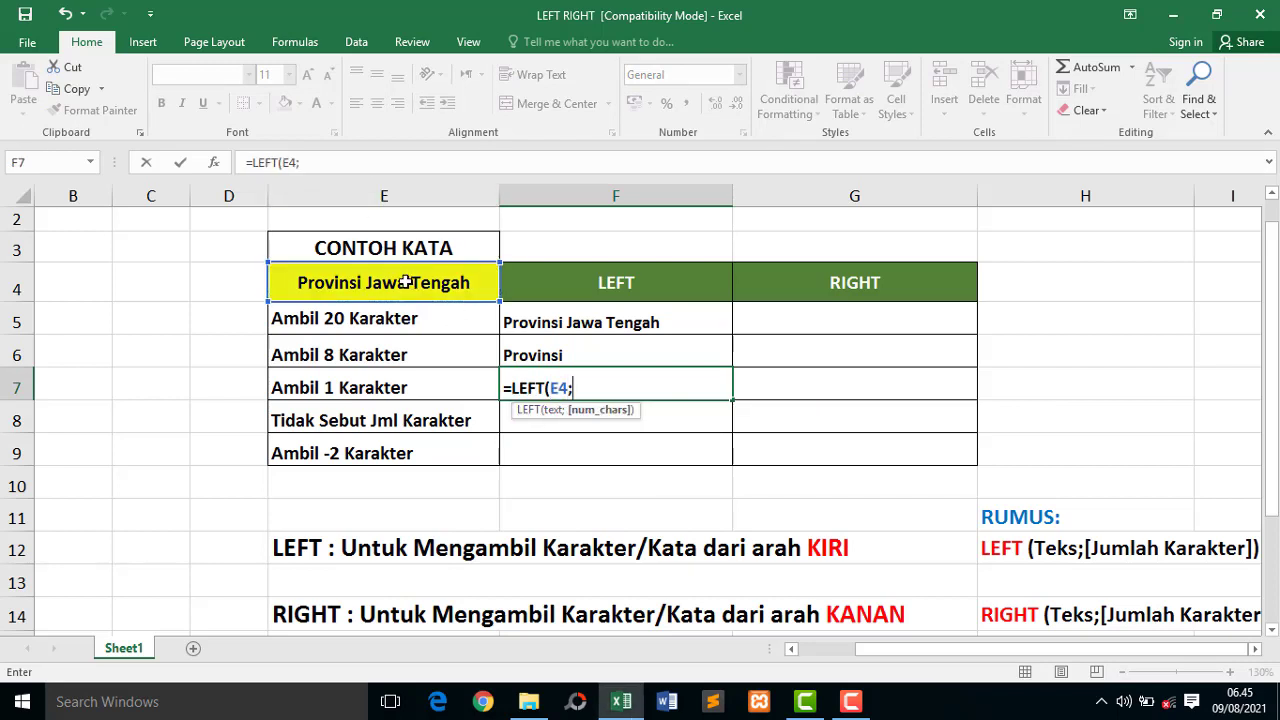
type("1)")
key("Return")
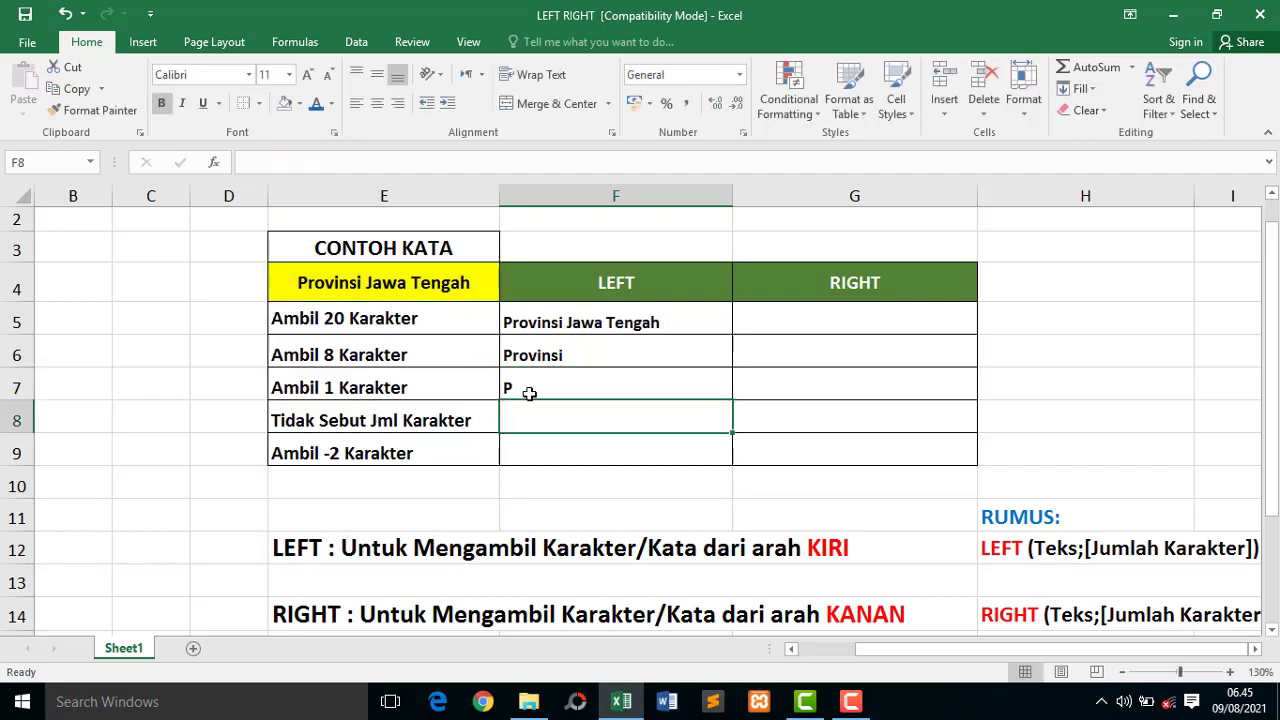
left_click(529, 389)
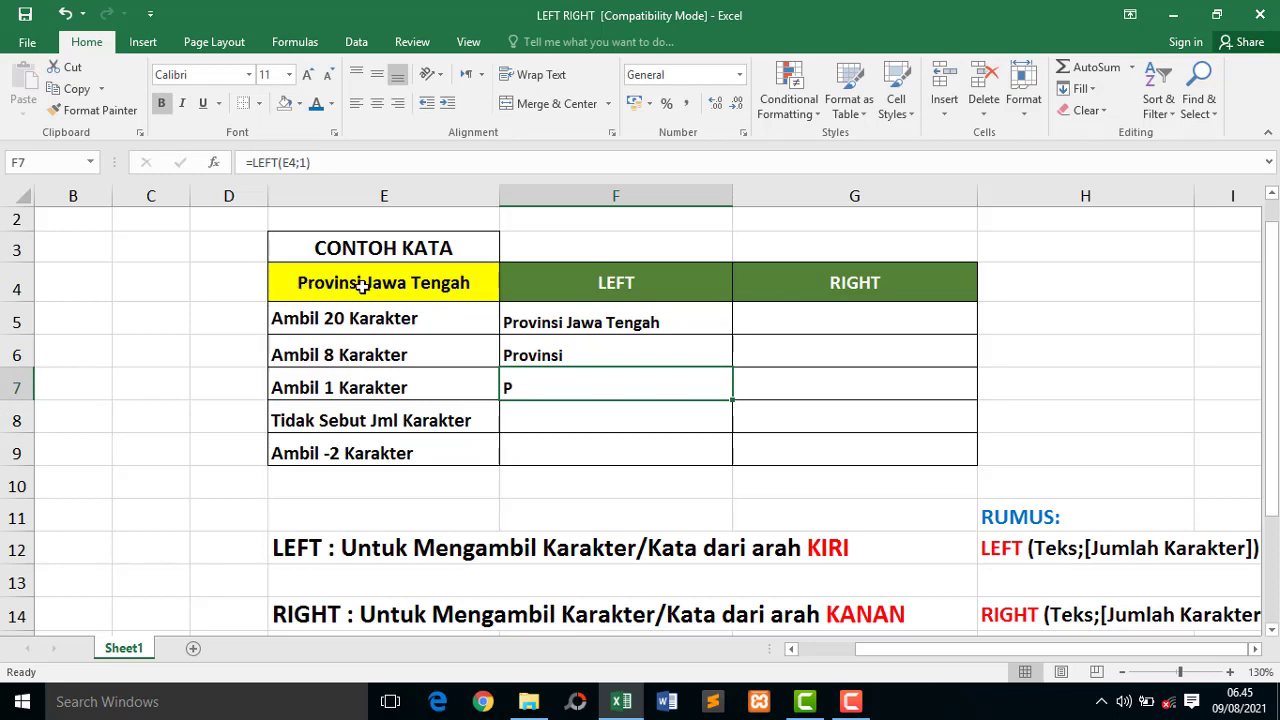
left_click(534, 417)
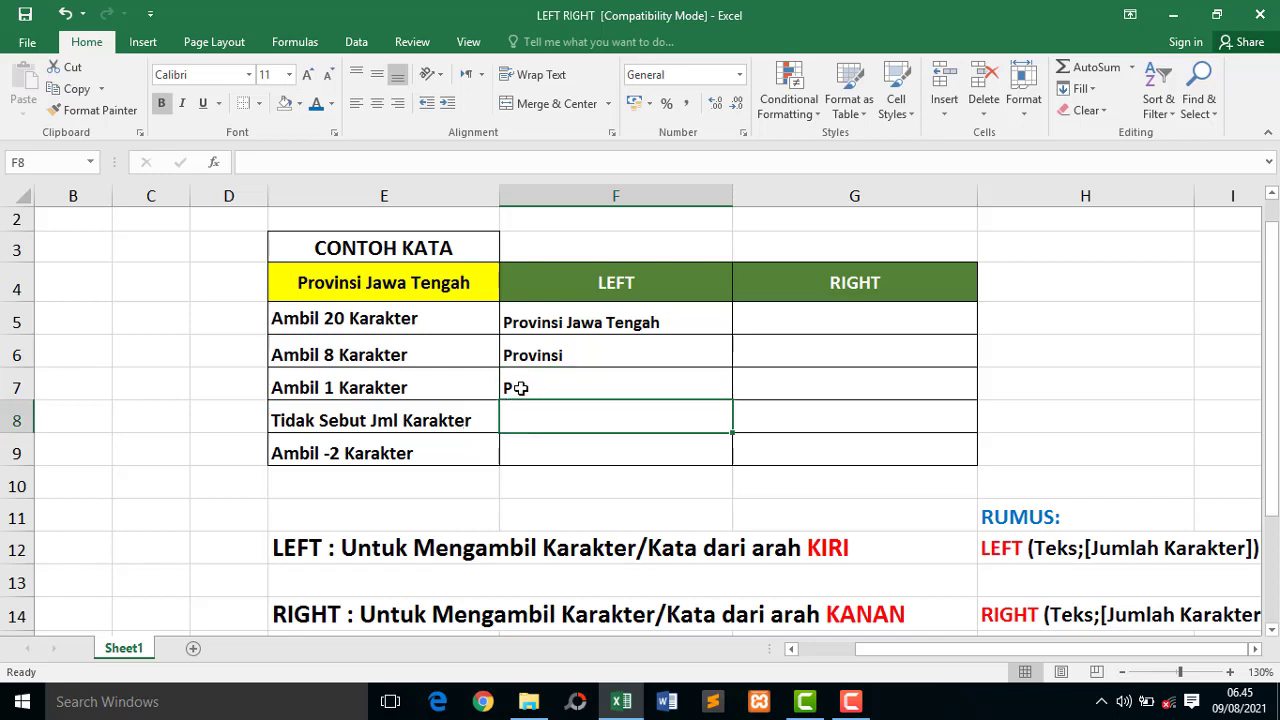
left_click(523, 391)
Step: Enter =LEFT(E4) in F8 with no character count, returning 'P'
left_click(522, 414)
type("=")
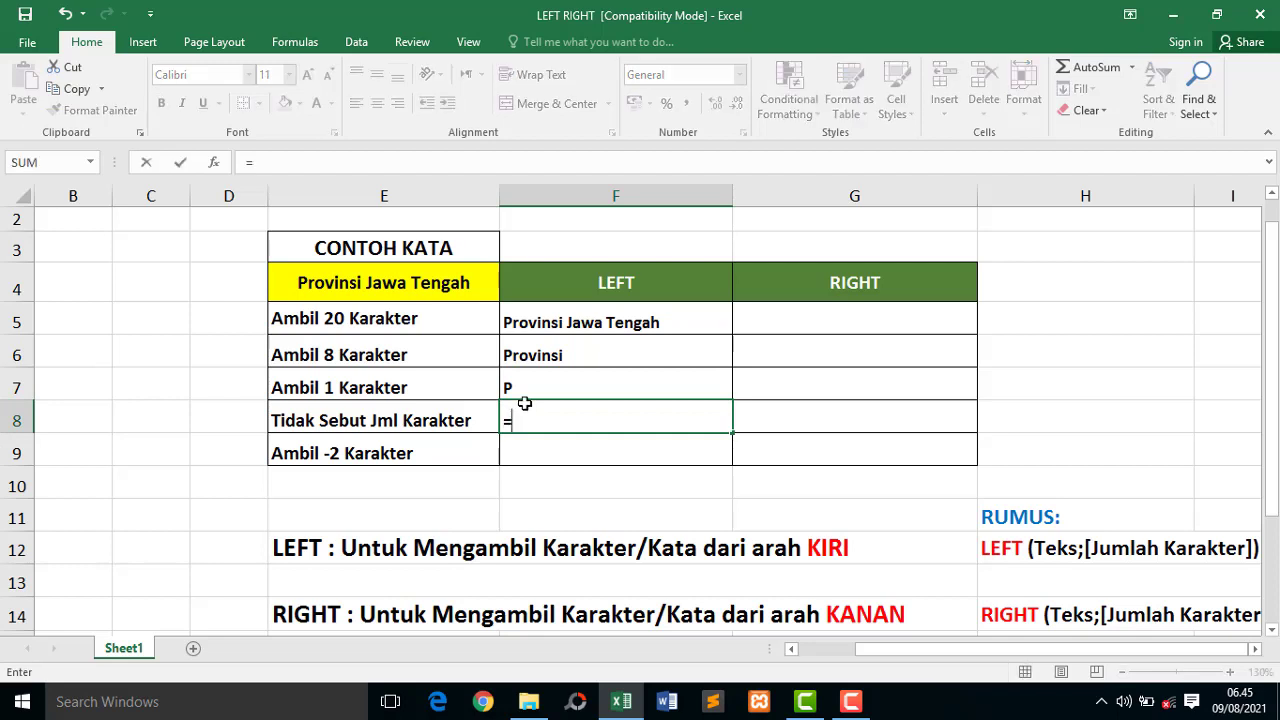
type("left")
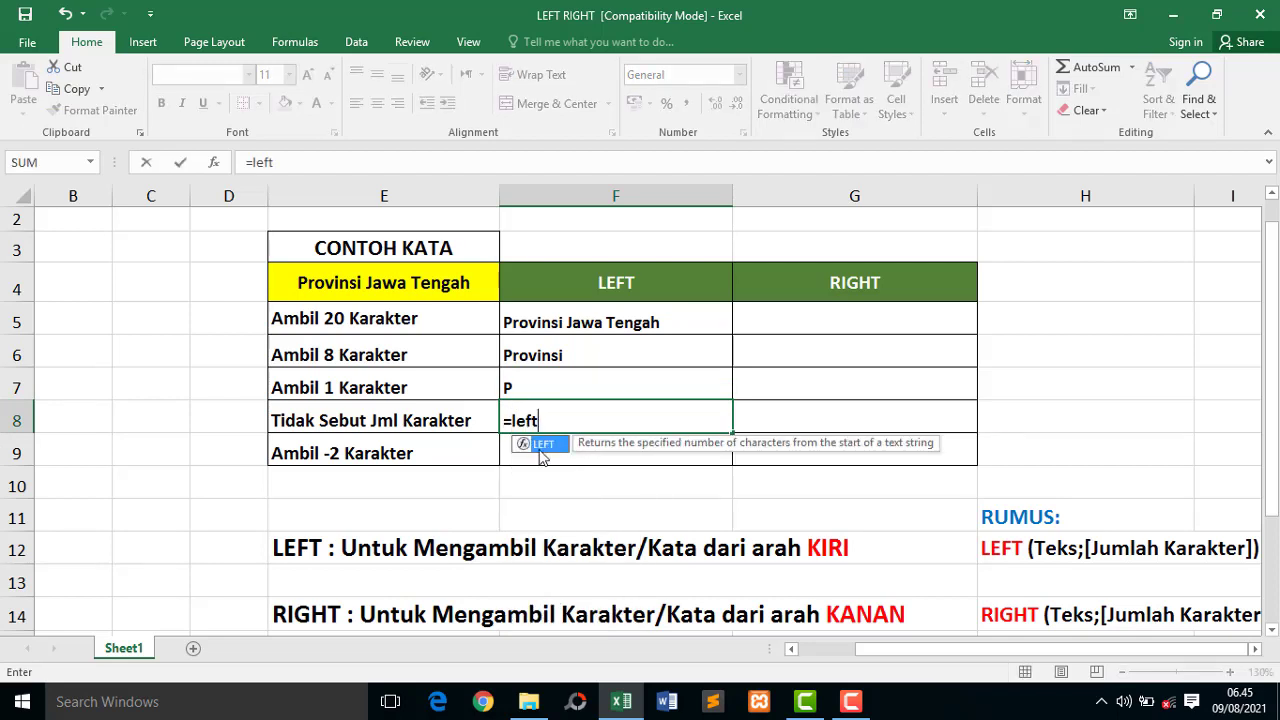
double_click(541, 446)
left_click(413, 290)
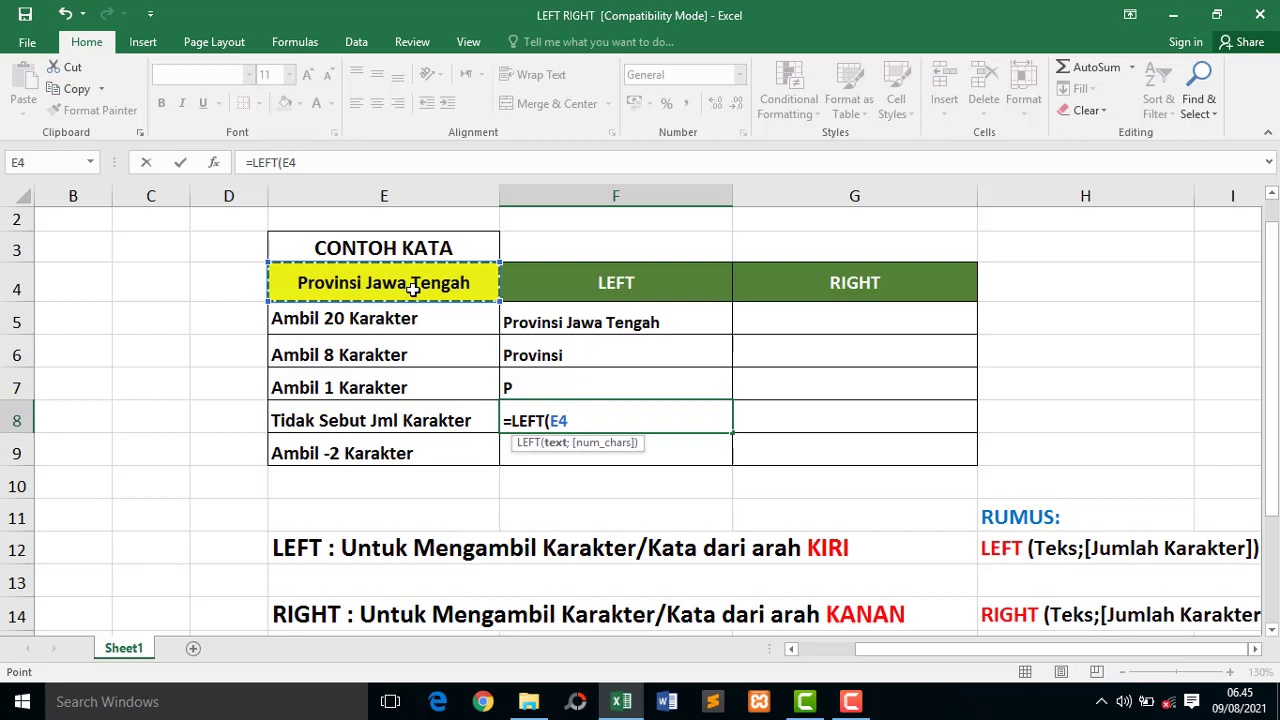
type(")")
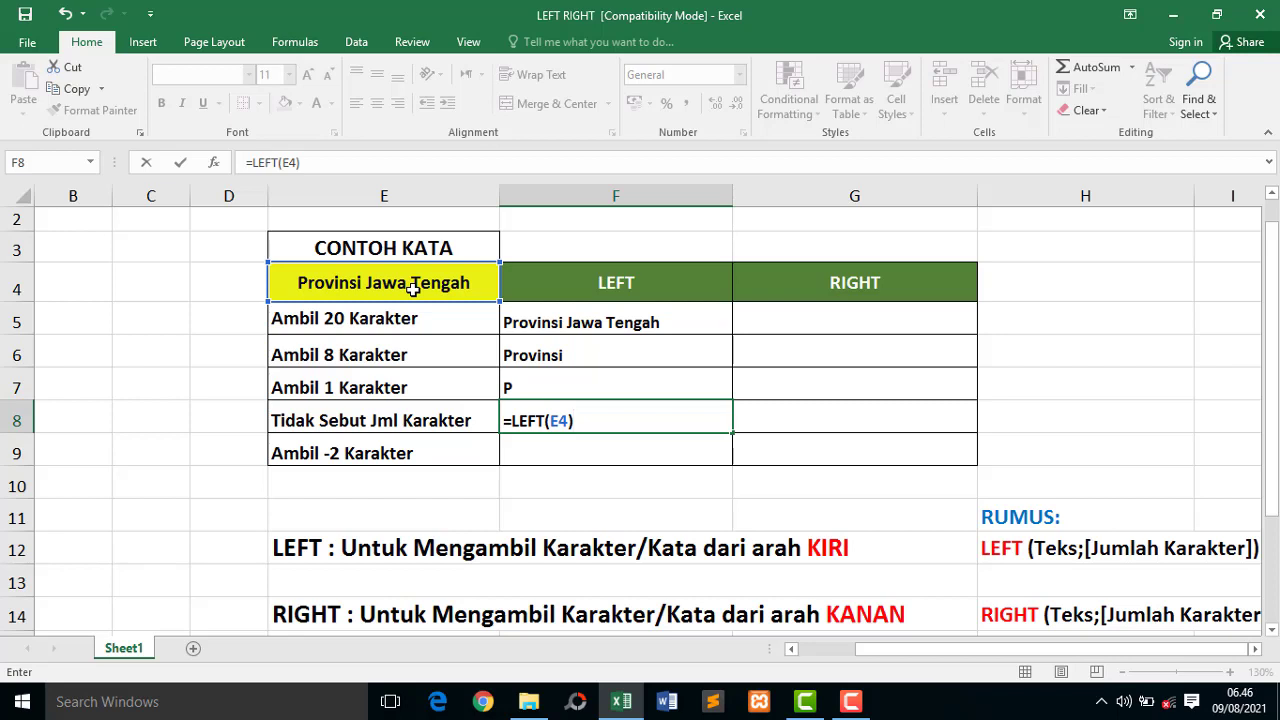
key("Return")
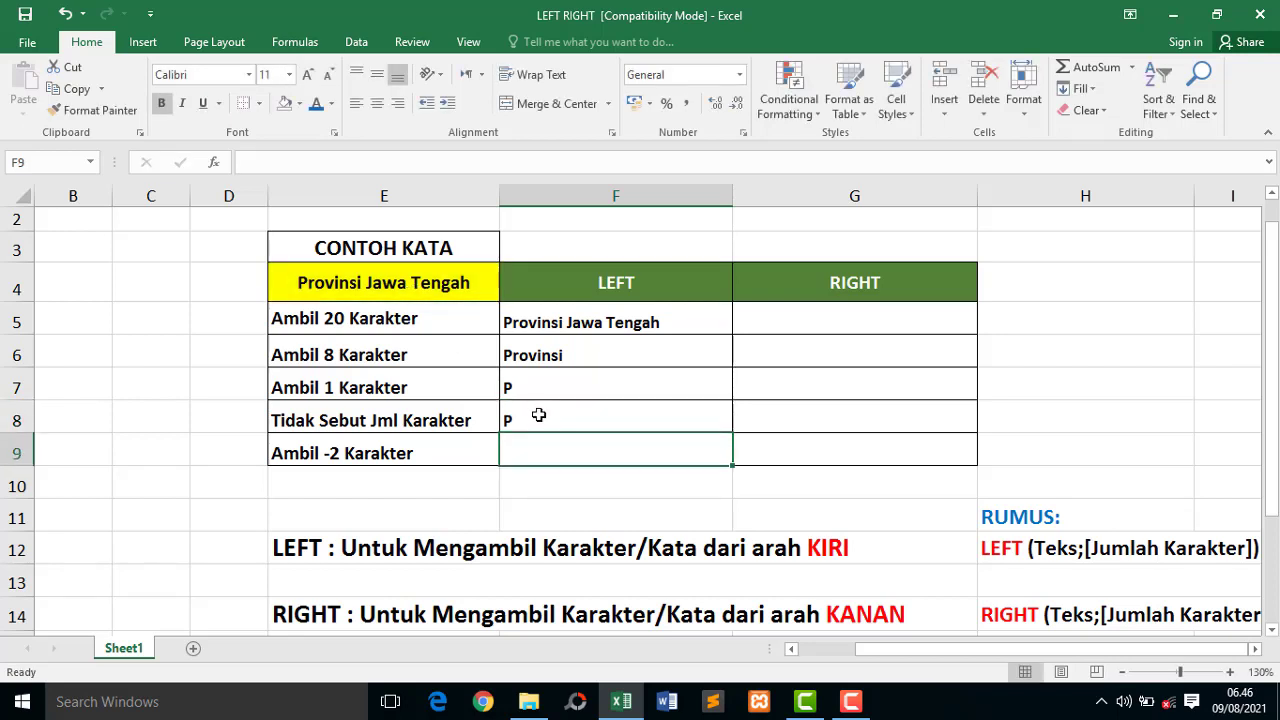
left_click(538, 418)
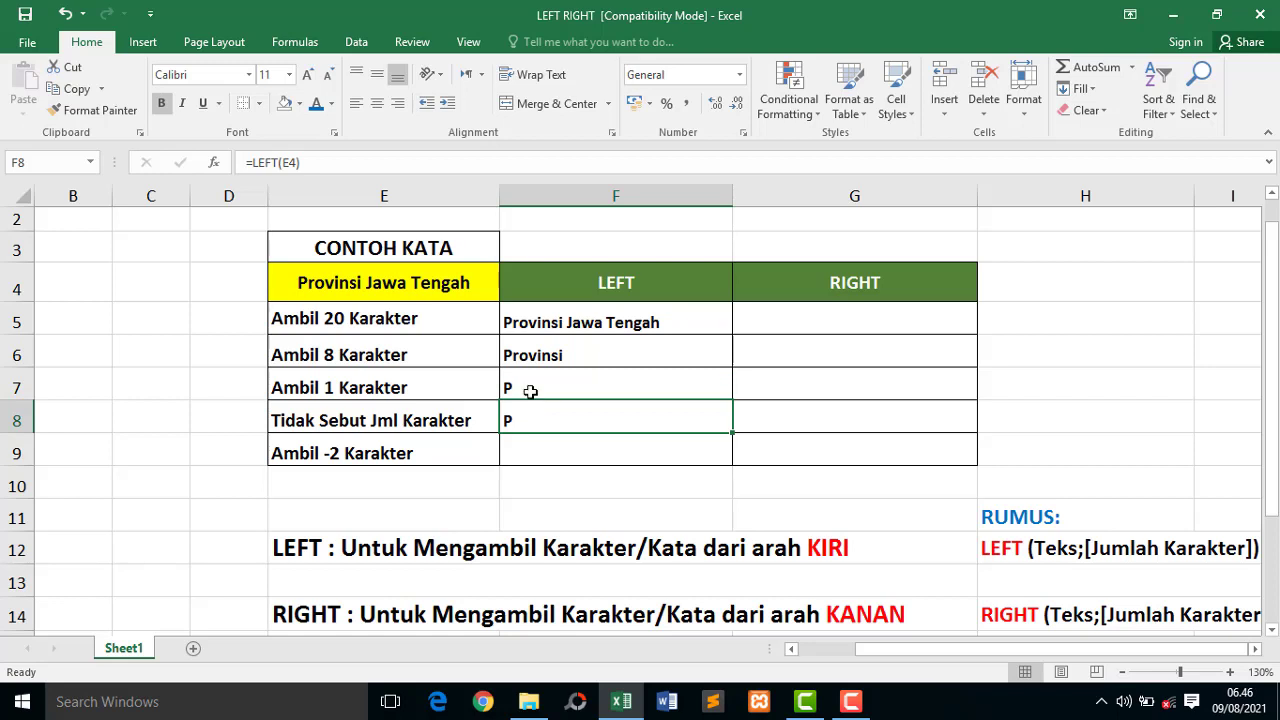
left_click(528, 388)
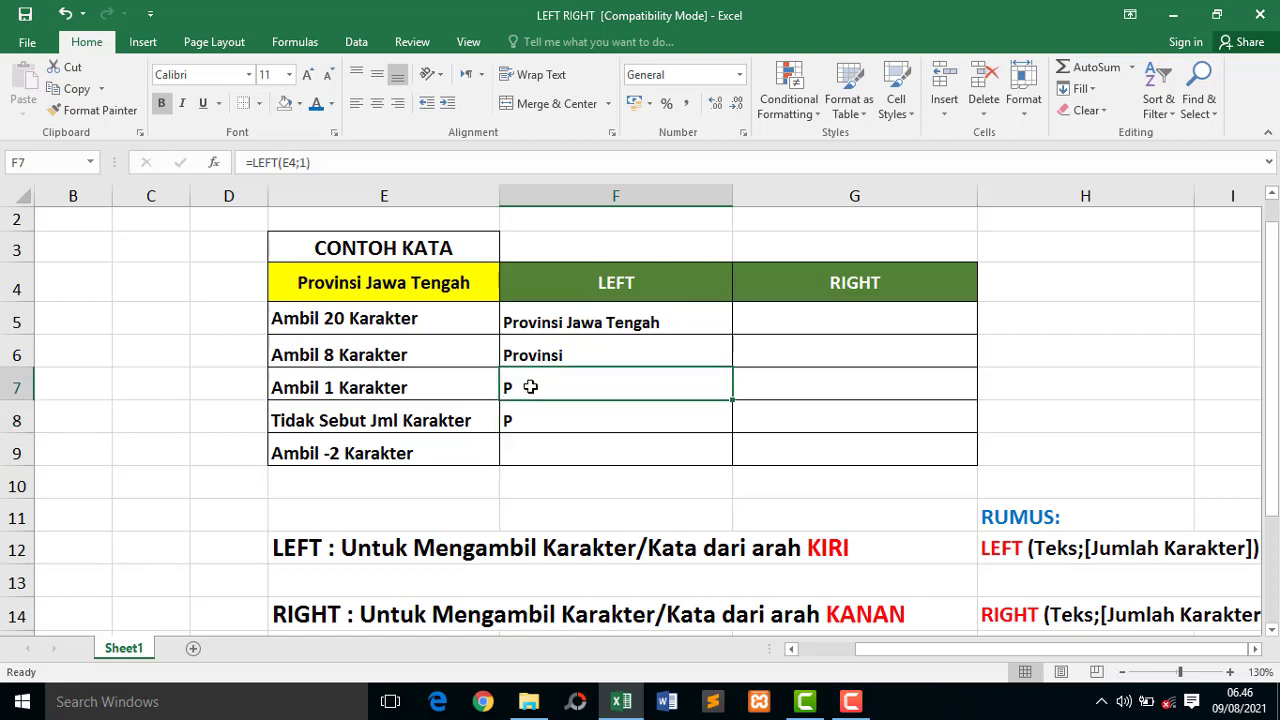
left_click(350, 390)
left_click(541, 423)
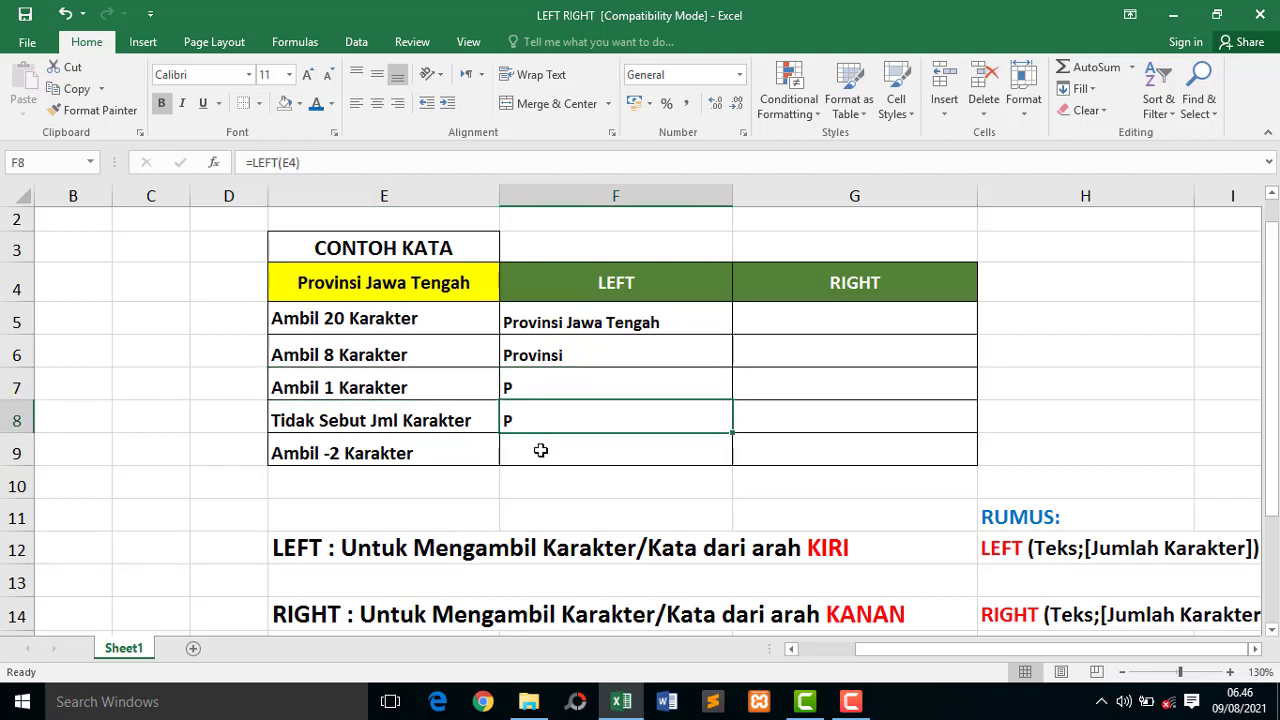
left_click(540, 449)
left_click(539, 420)
left_click(539, 449)
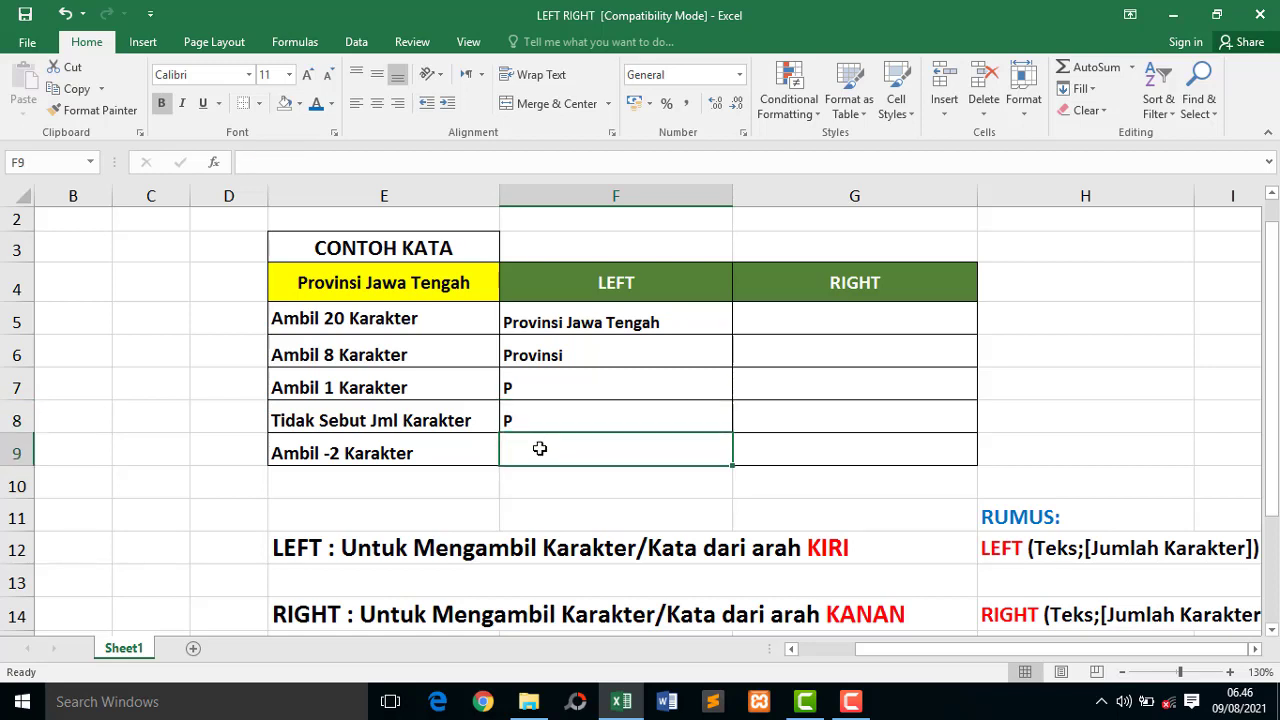
left_click(452, 449)
left_click(530, 453)
left_click(543, 419)
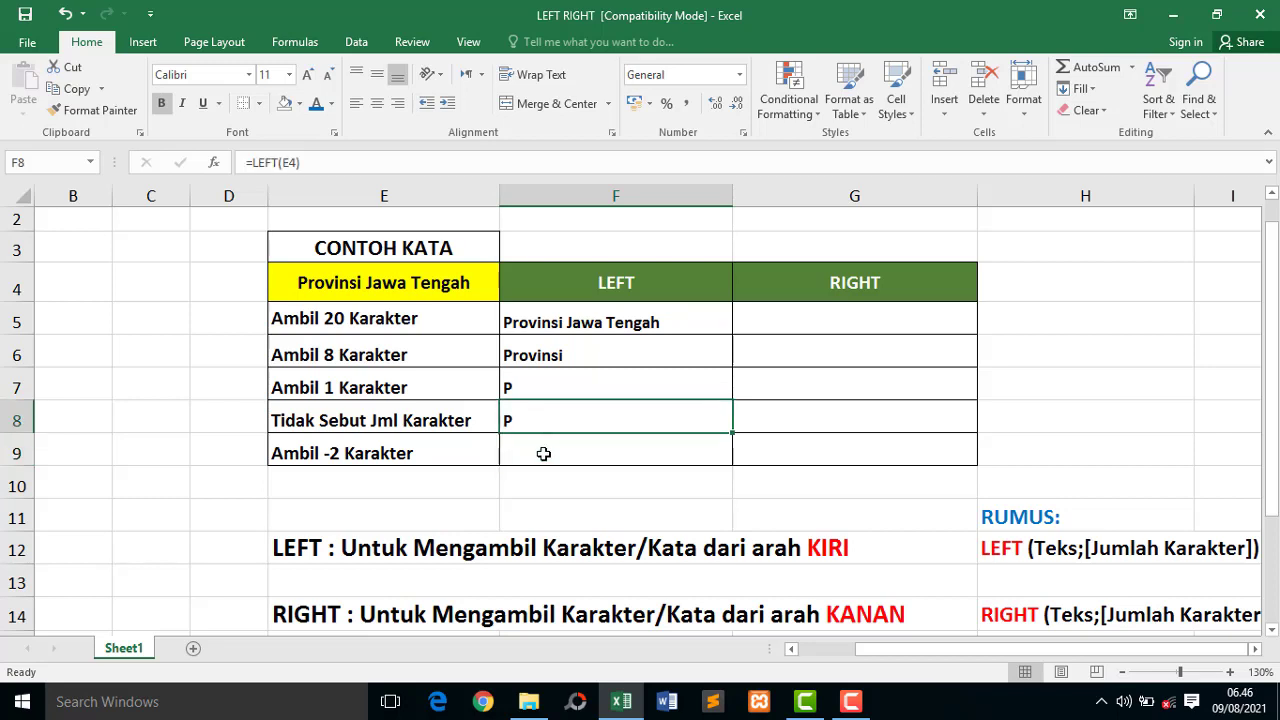
left_click(543, 453)
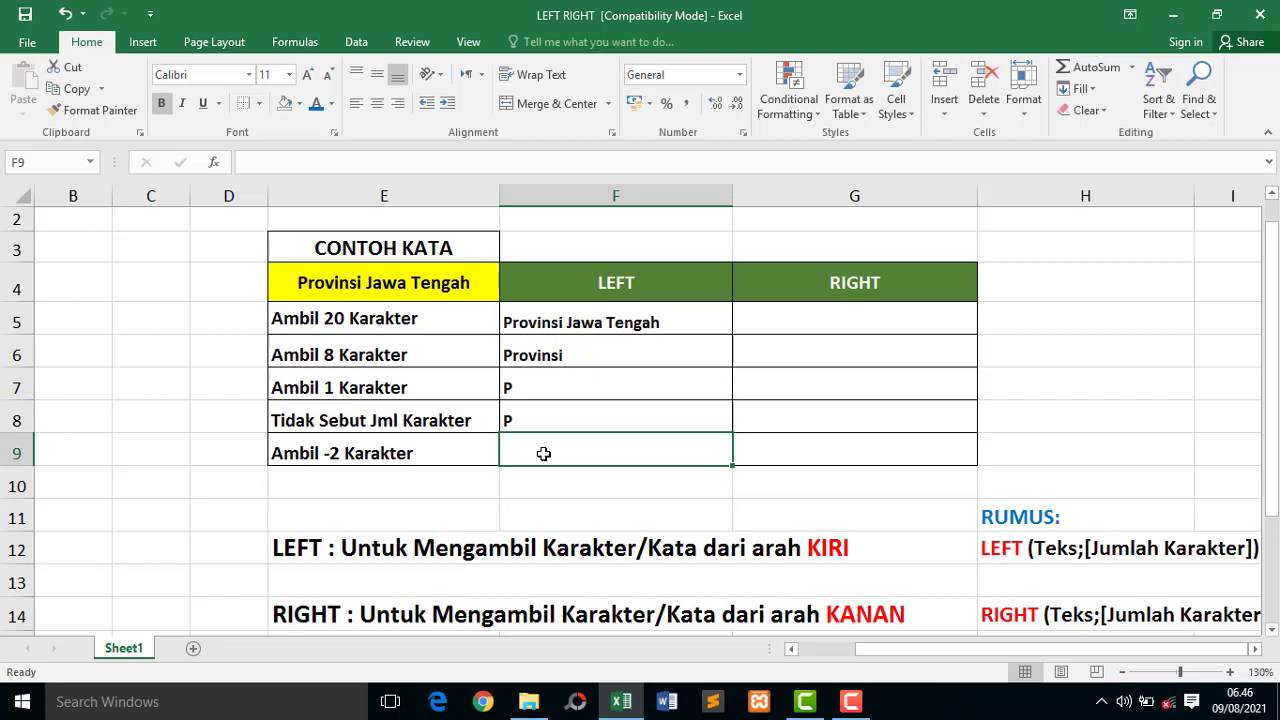
Step: Enter =LEFT(E4;-2) in F9, which returns #VALUE!
type("=")
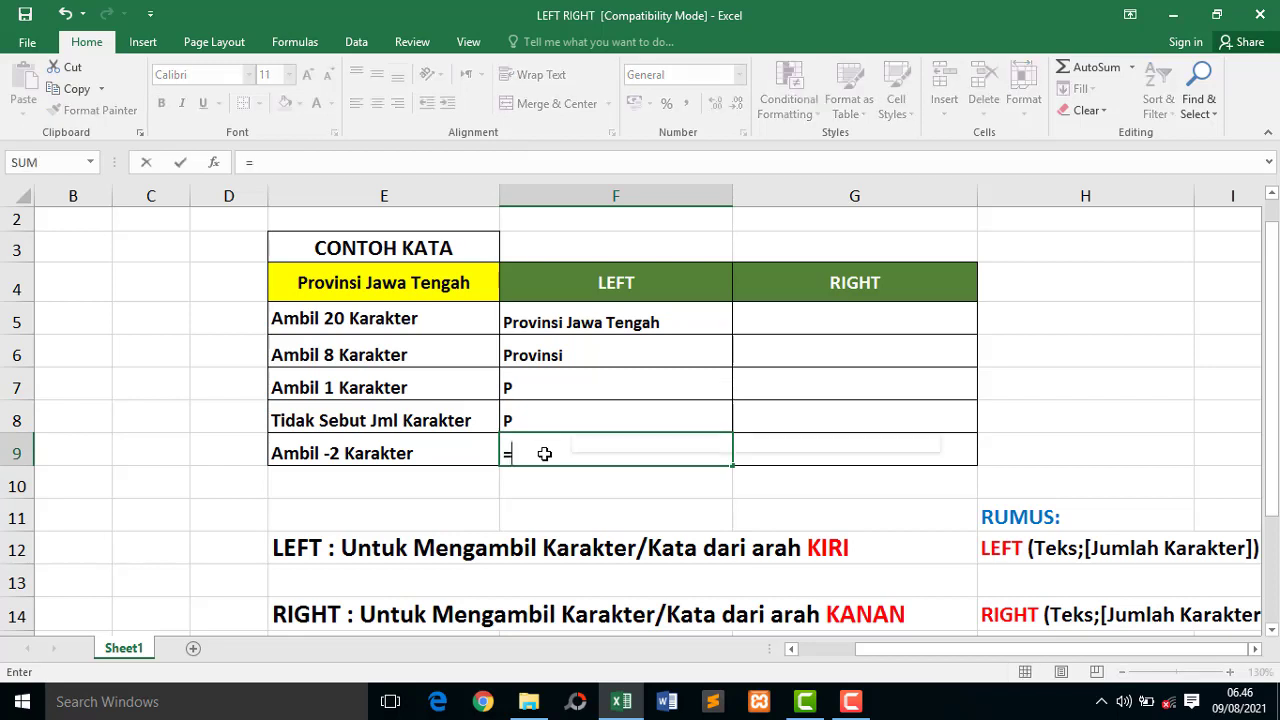
type("left")
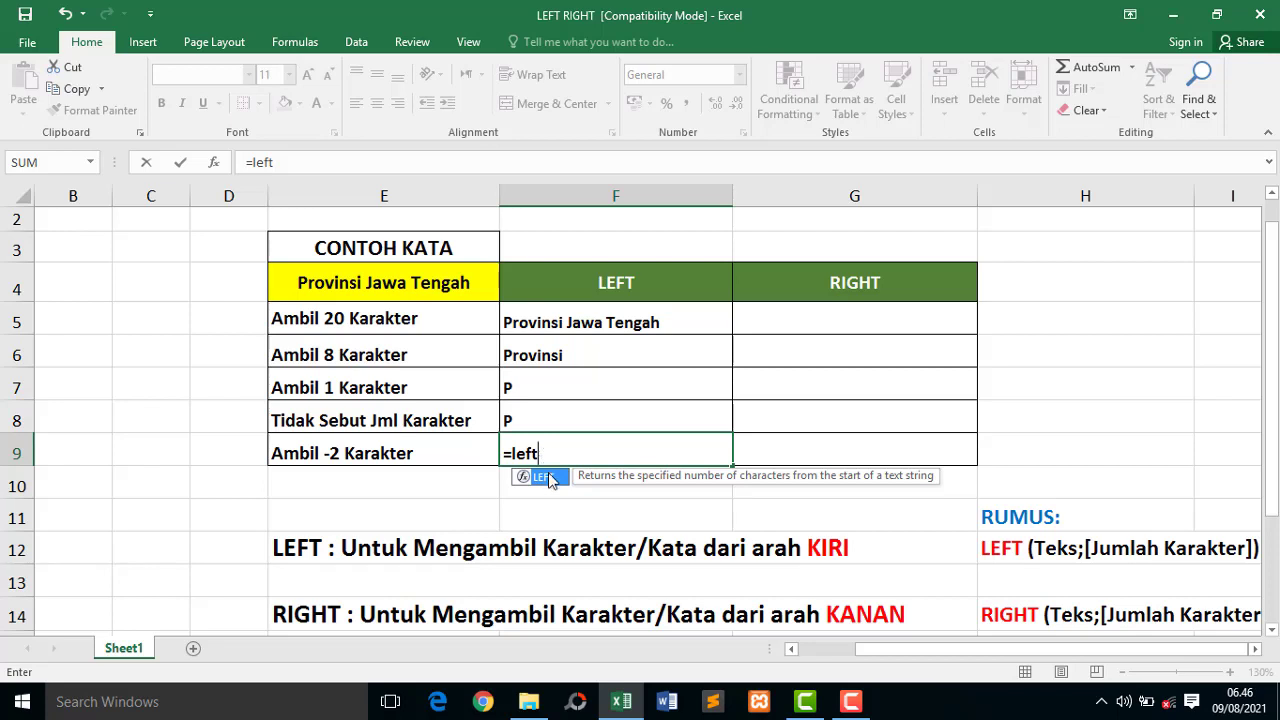
key("Tab")
left_click(395, 282)
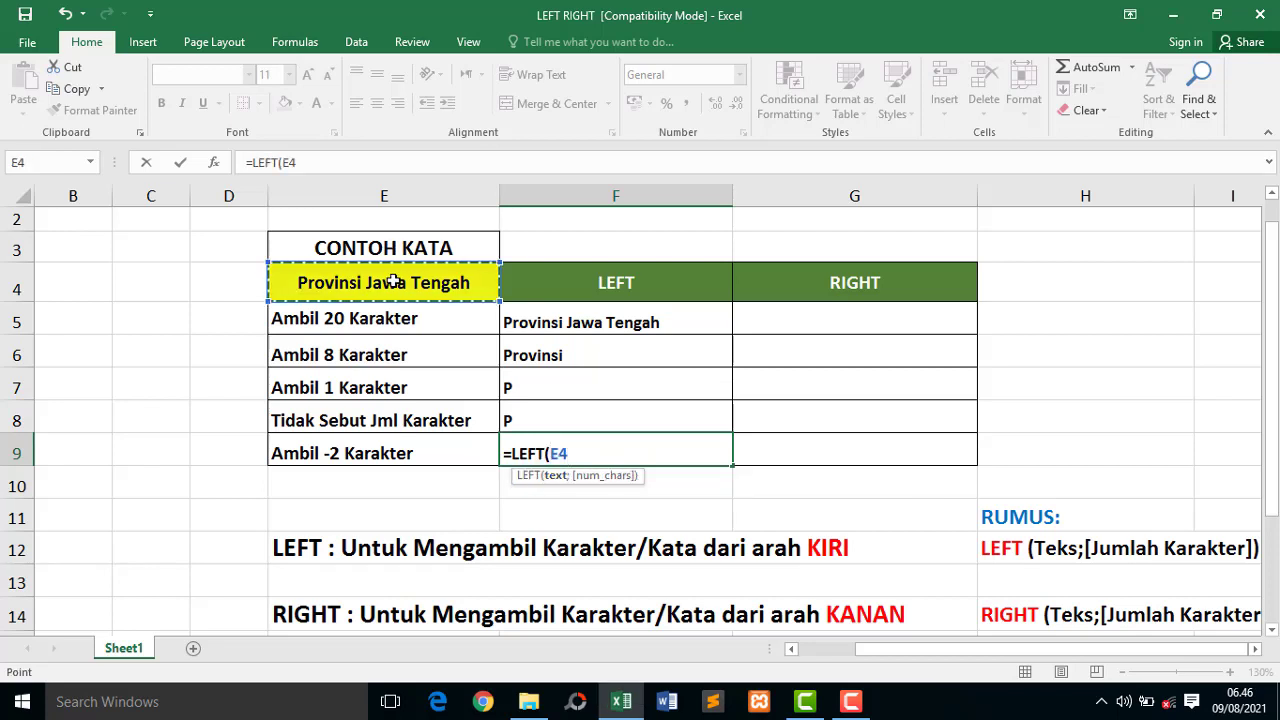
key("F8")
key("BackSpace")
key("BackSpace")
key("BackSpace")
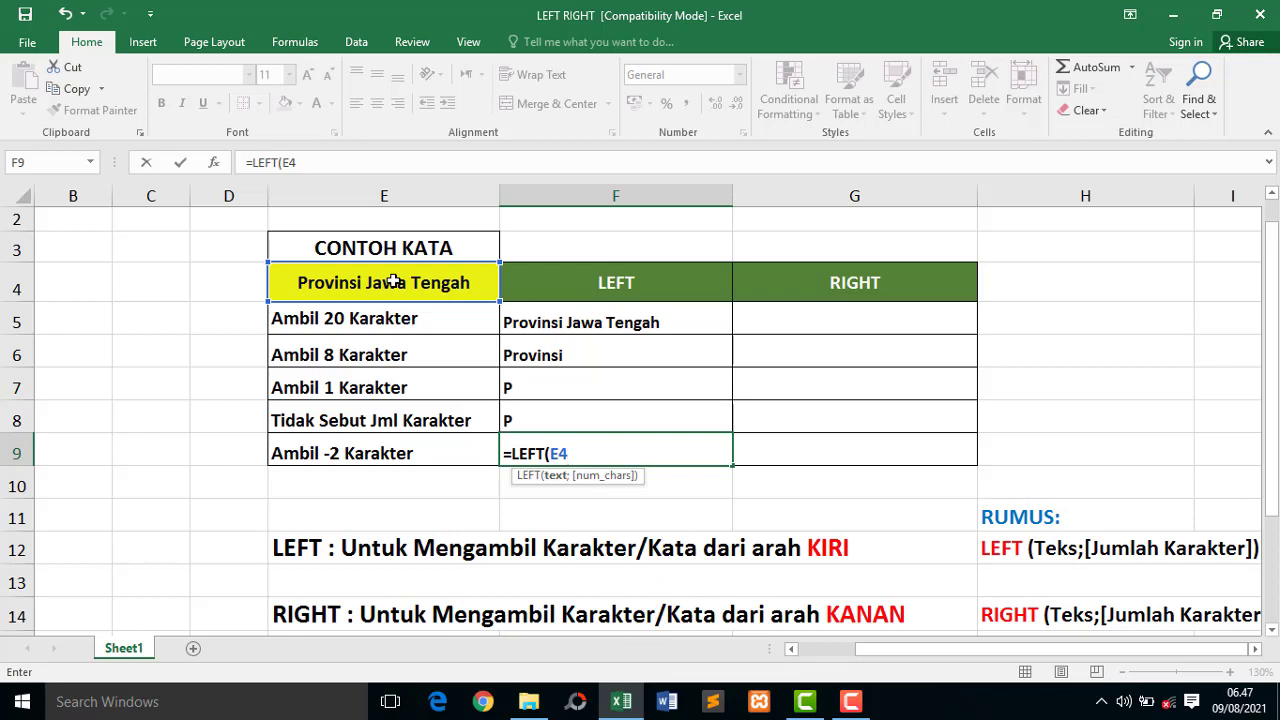
type(";")
type("-2")
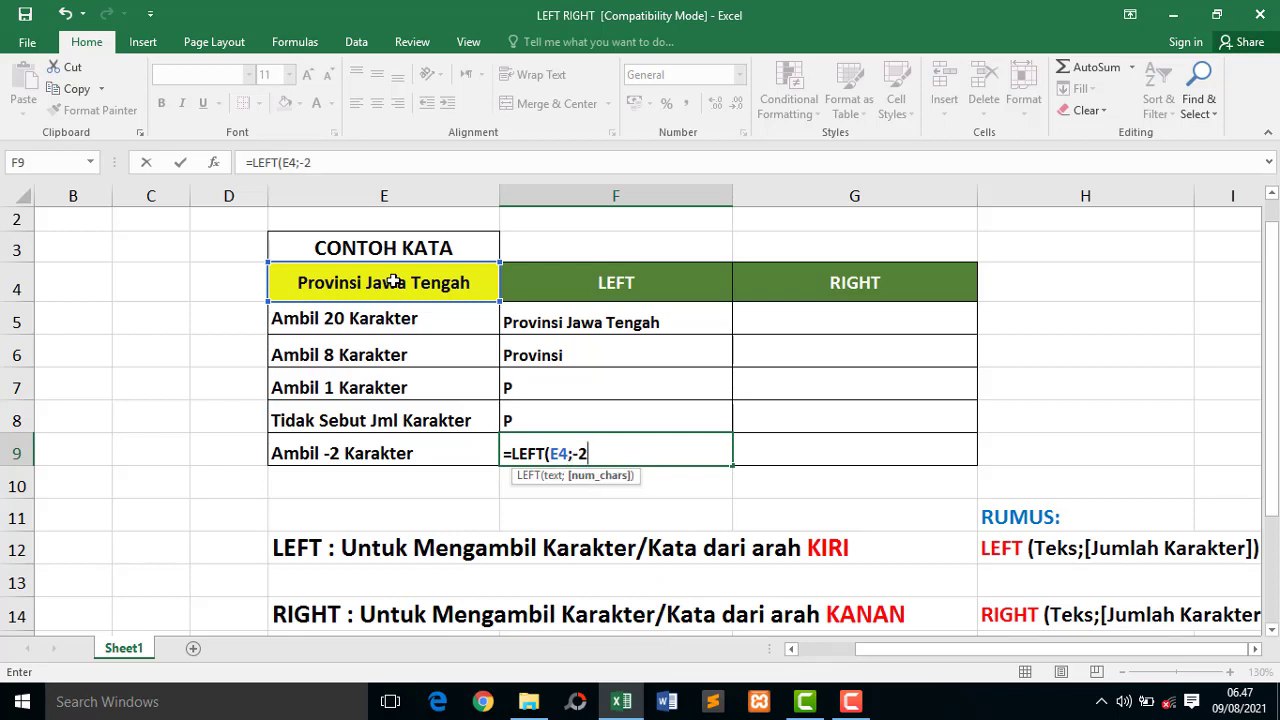
type(")")
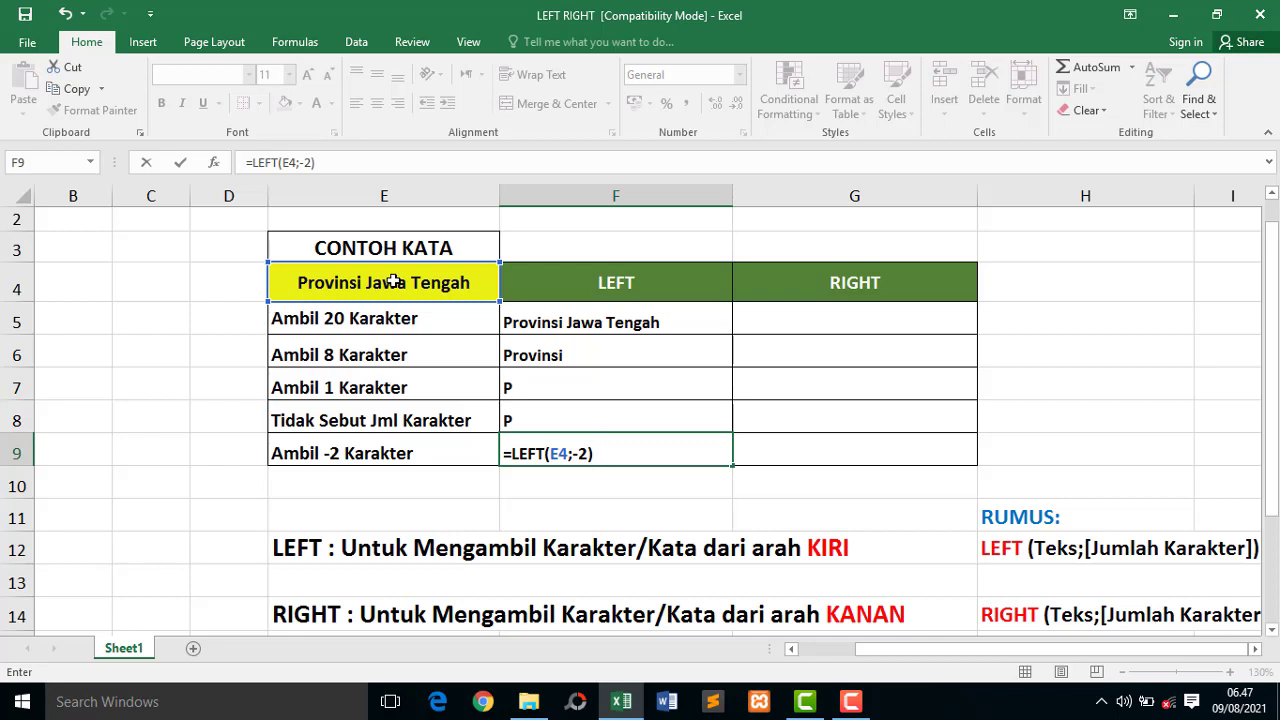
key("Return")
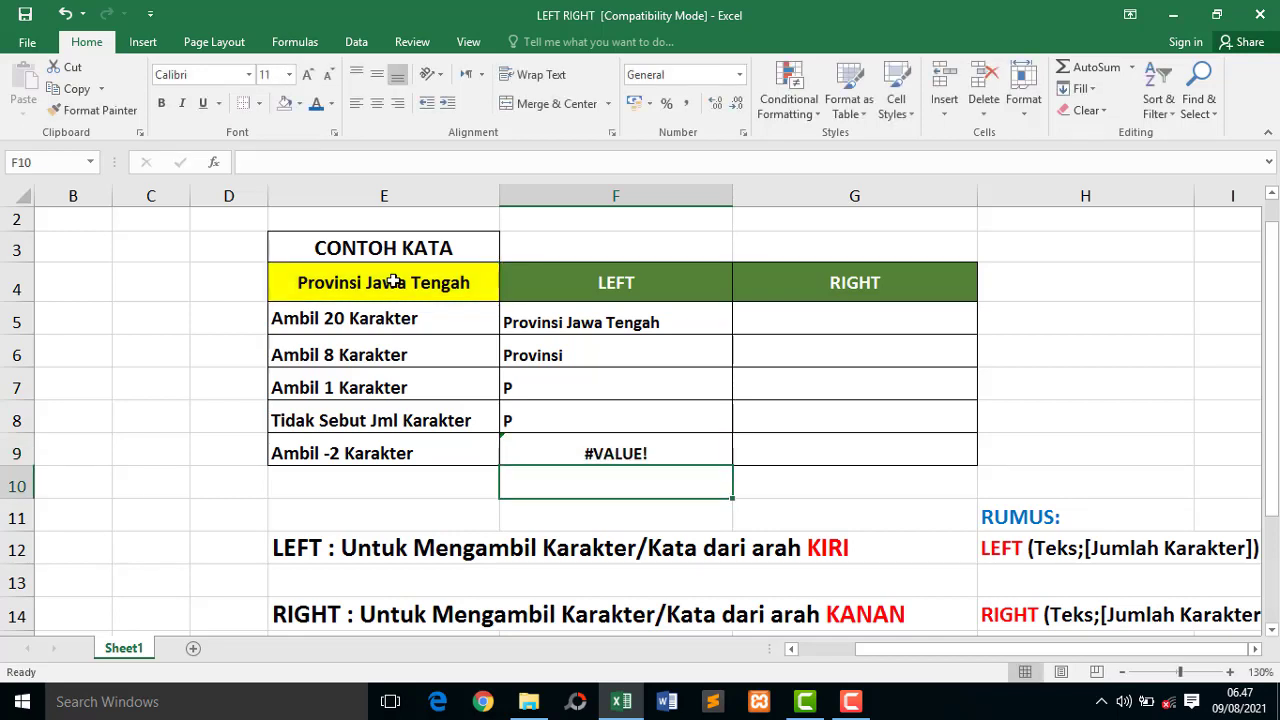
left_click(645, 452)
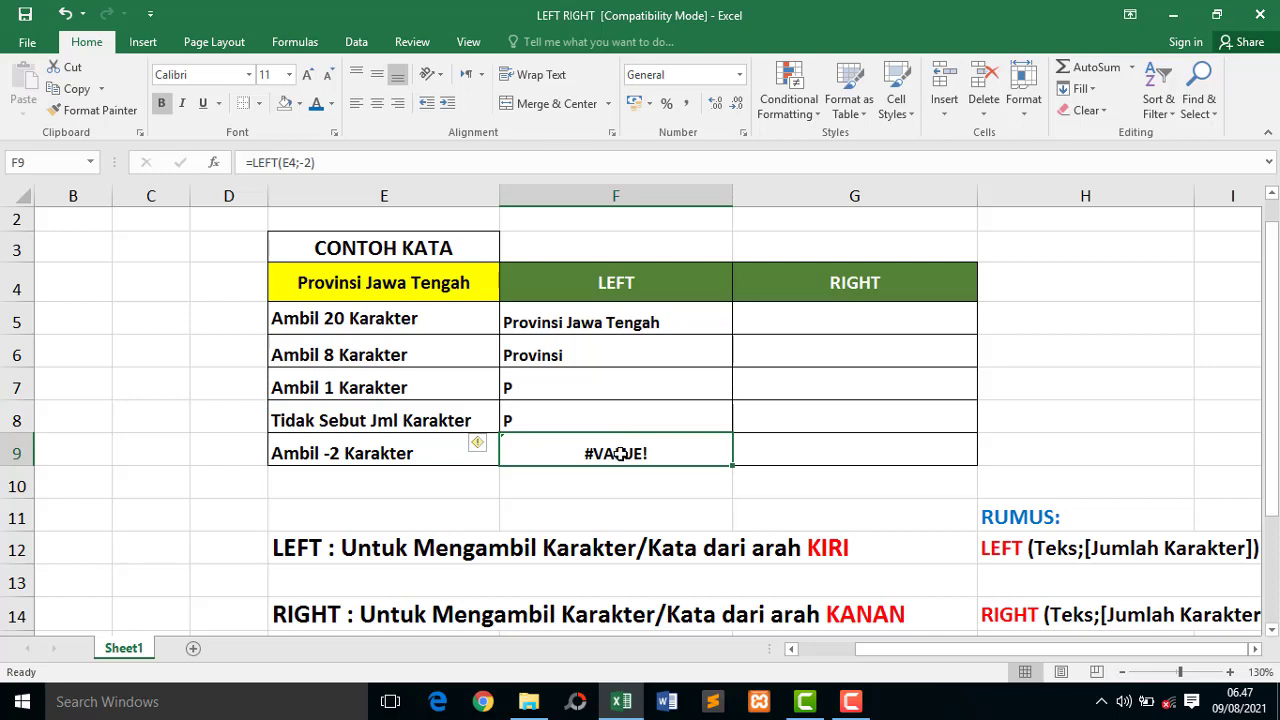
left_click(818, 321)
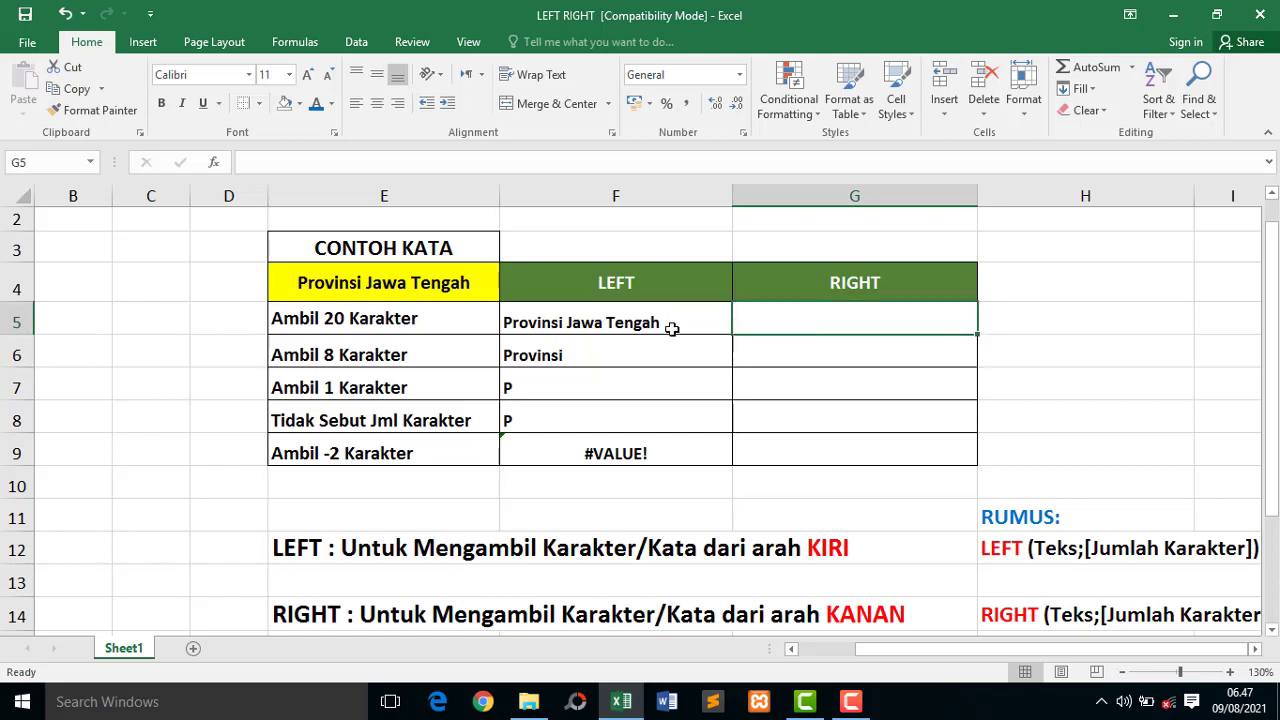
Step: Enter =RIGHT(E4;20) in G5 so it returns 'Provinsi Jawa Tengah'
left_click(672, 326)
left_click(830, 320)
type("=")
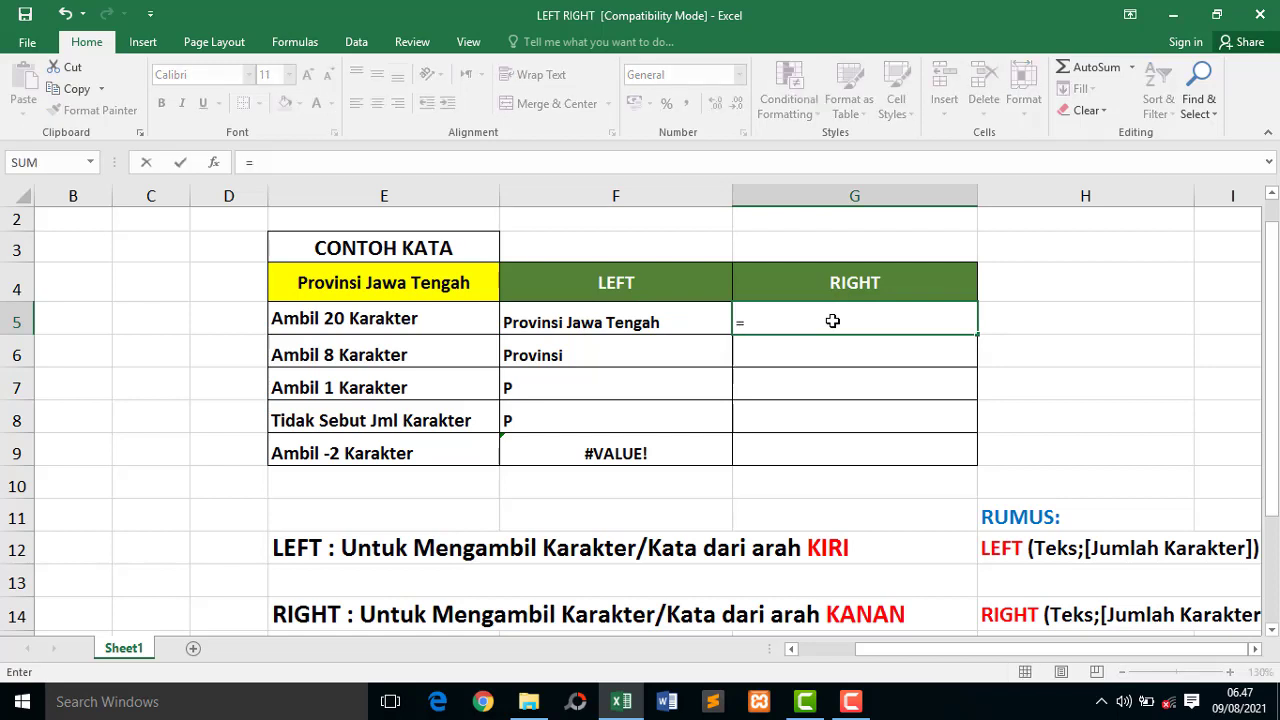
type("ri")
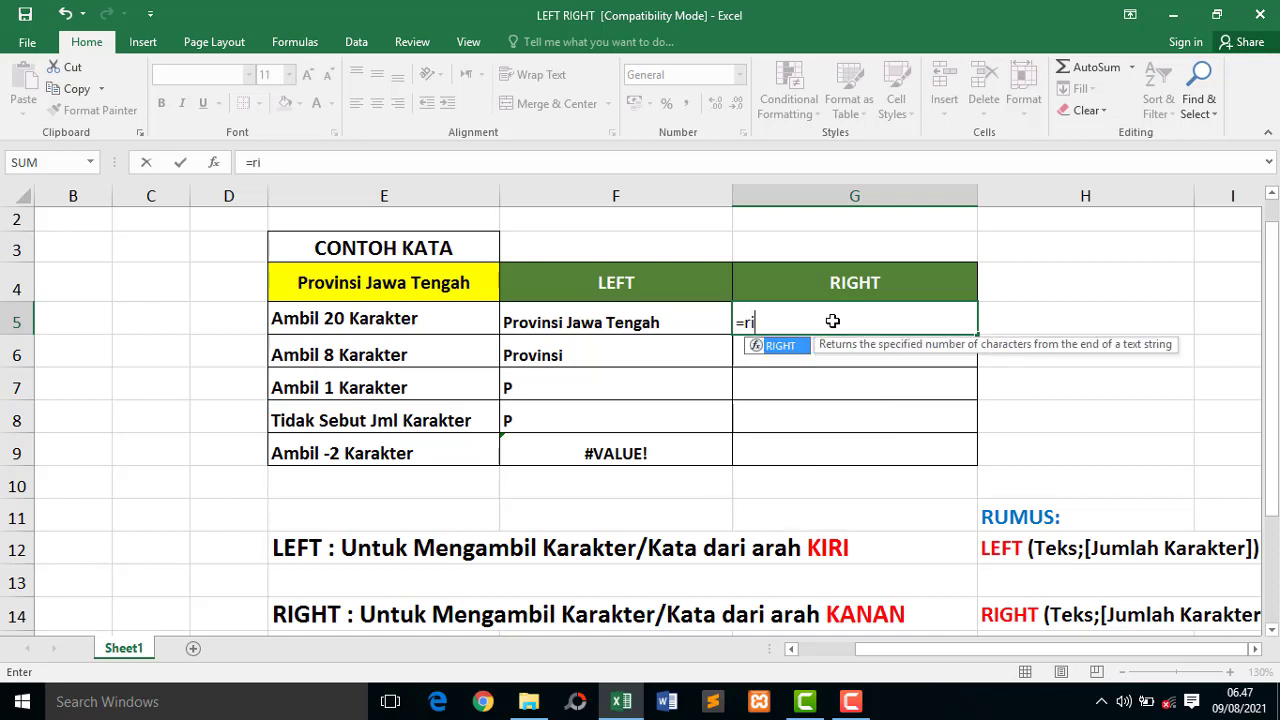
type("g")
double_click(770, 348)
left_click(472, 292)
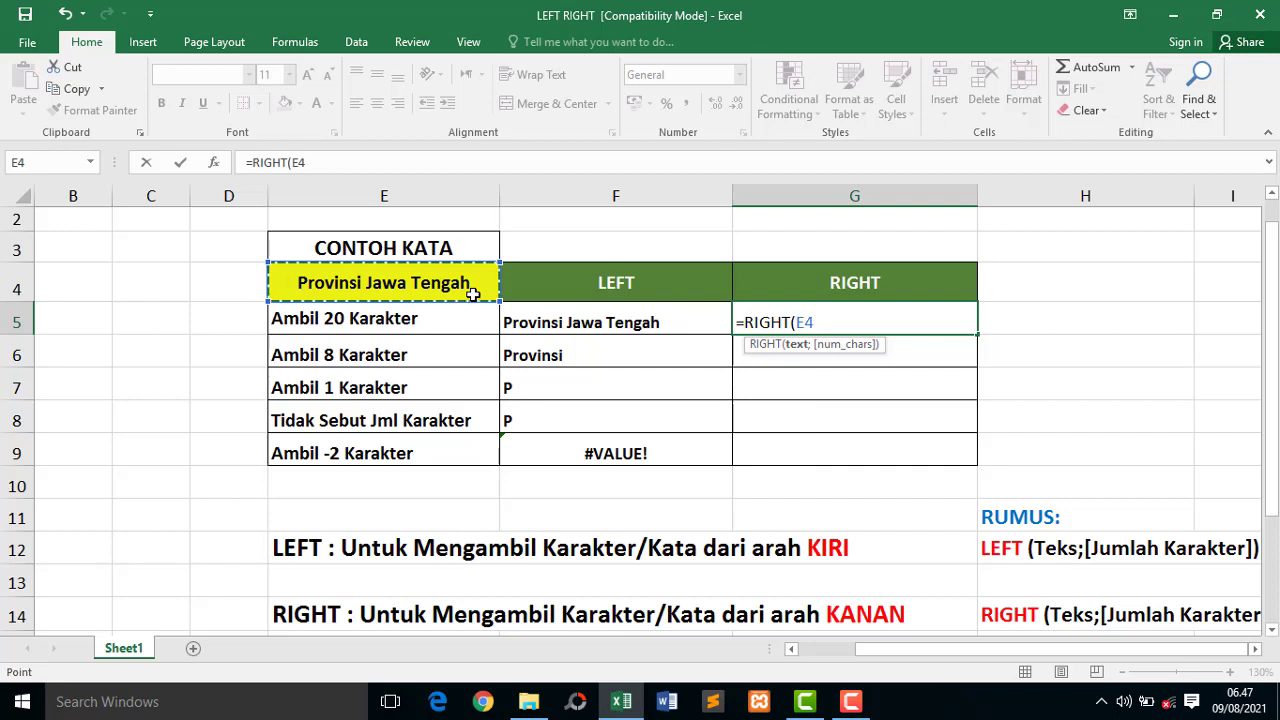
type(";")
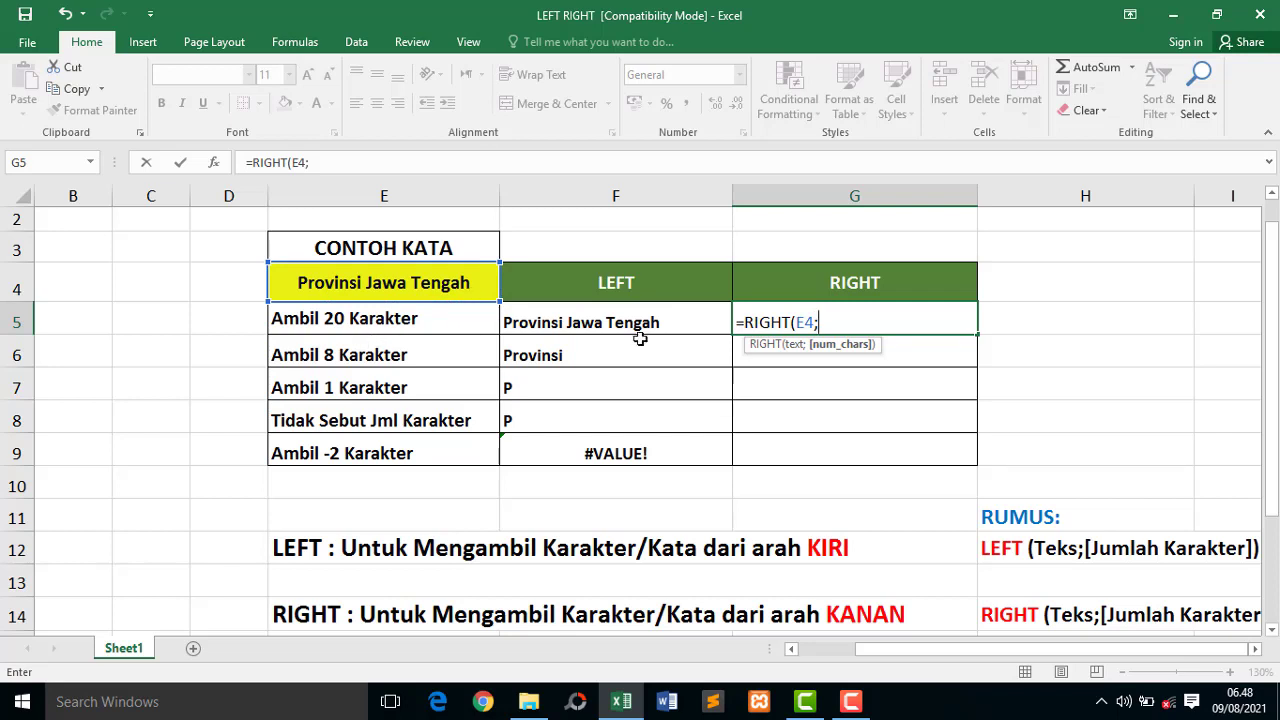
type("20")
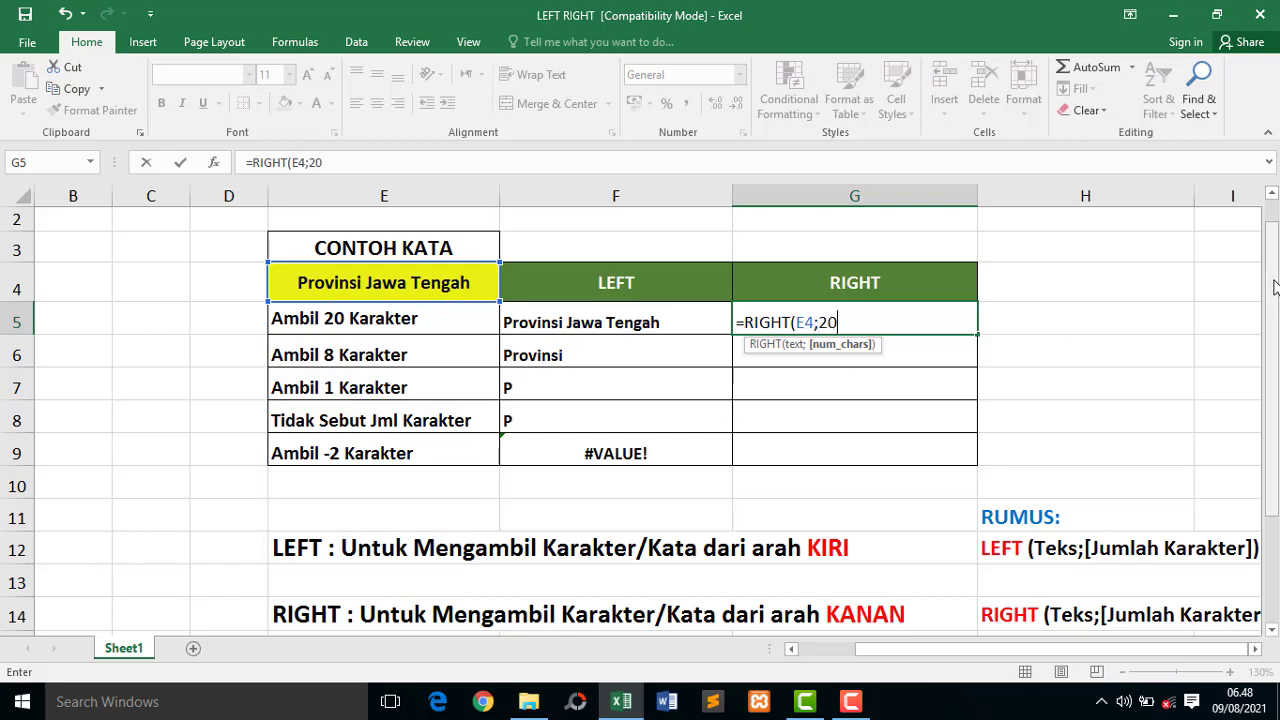
type(")")
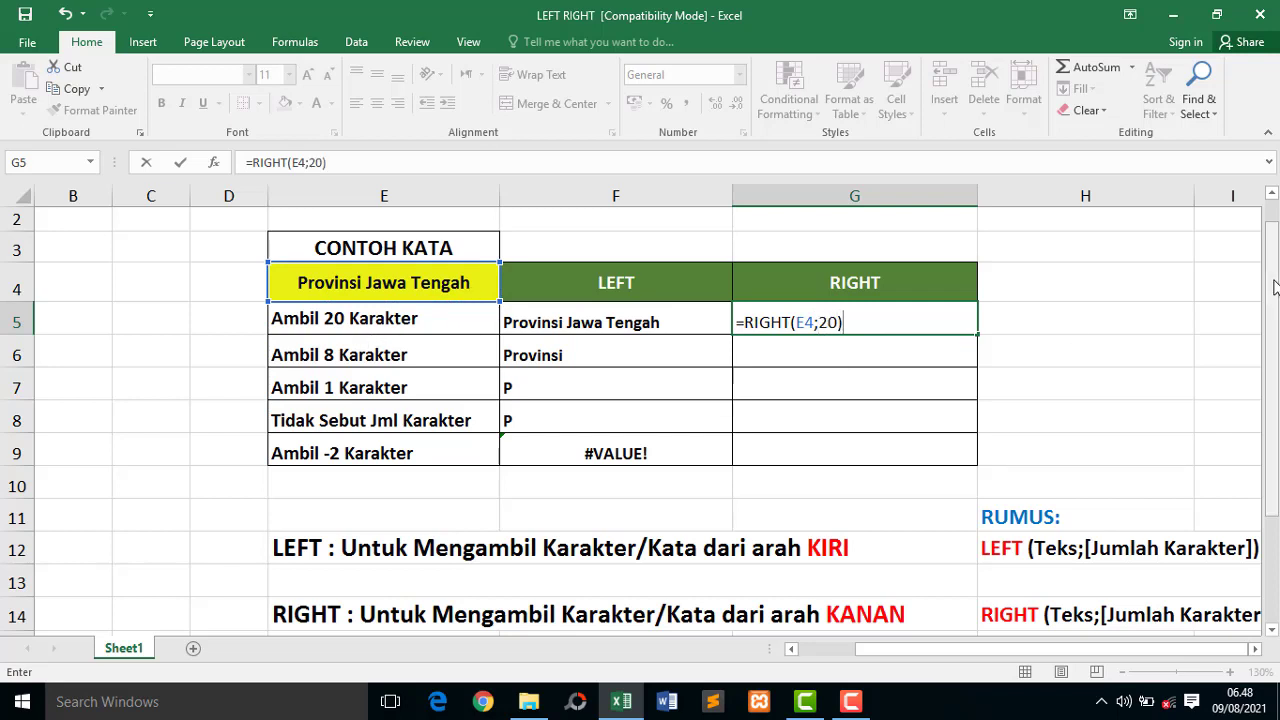
key("Return")
left_click(829, 322)
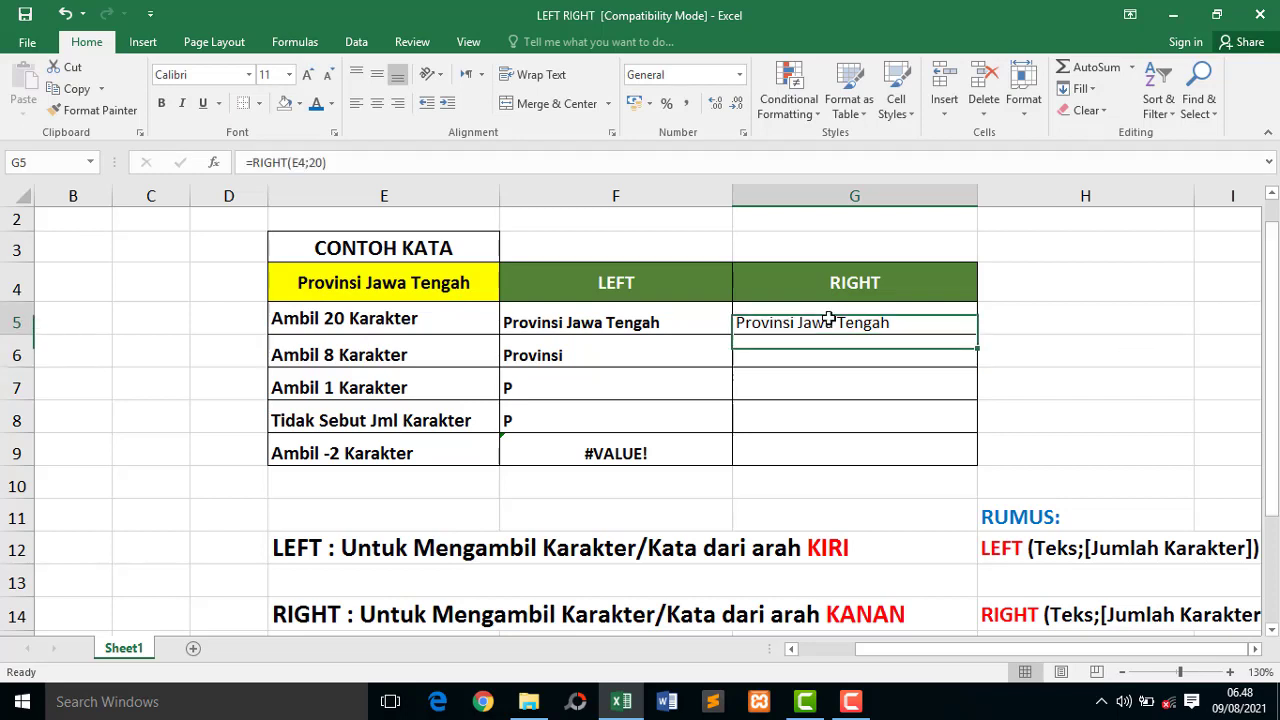
double_click(829, 322)
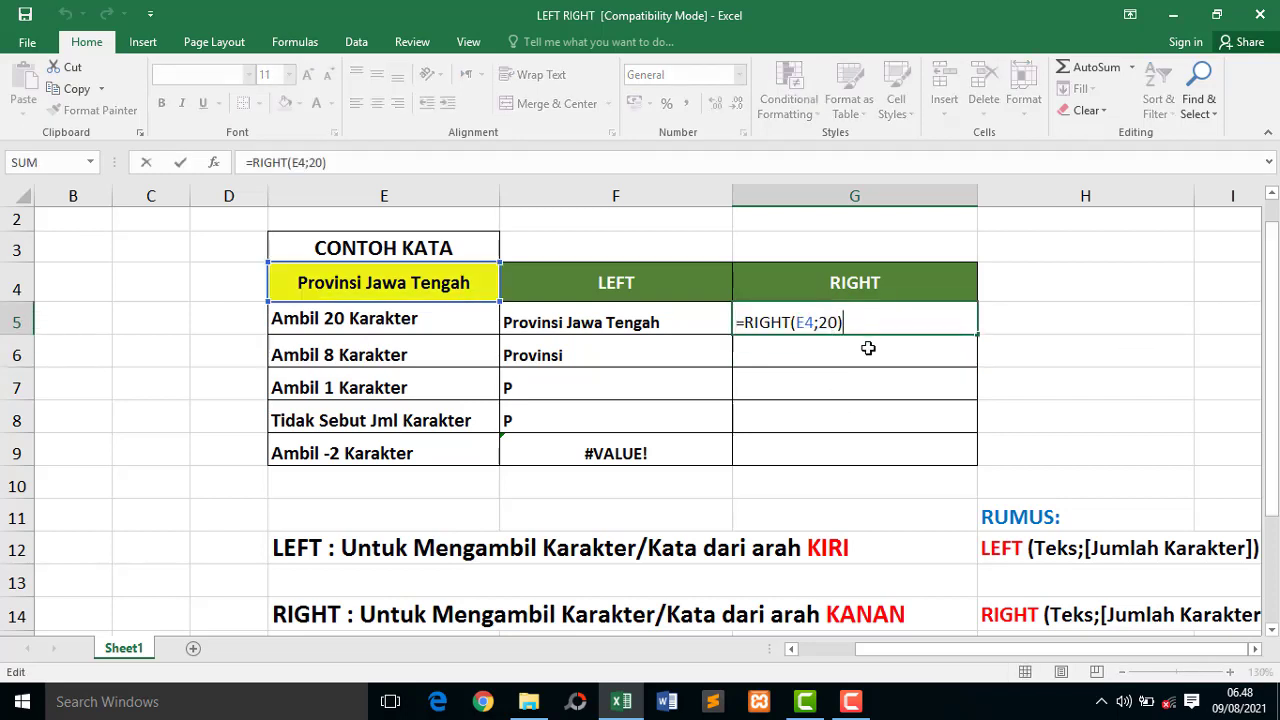
key("Escape")
Step: Make the RIGHT result range G5:G9 bold
left_click_drag(866, 397, 862, 445)
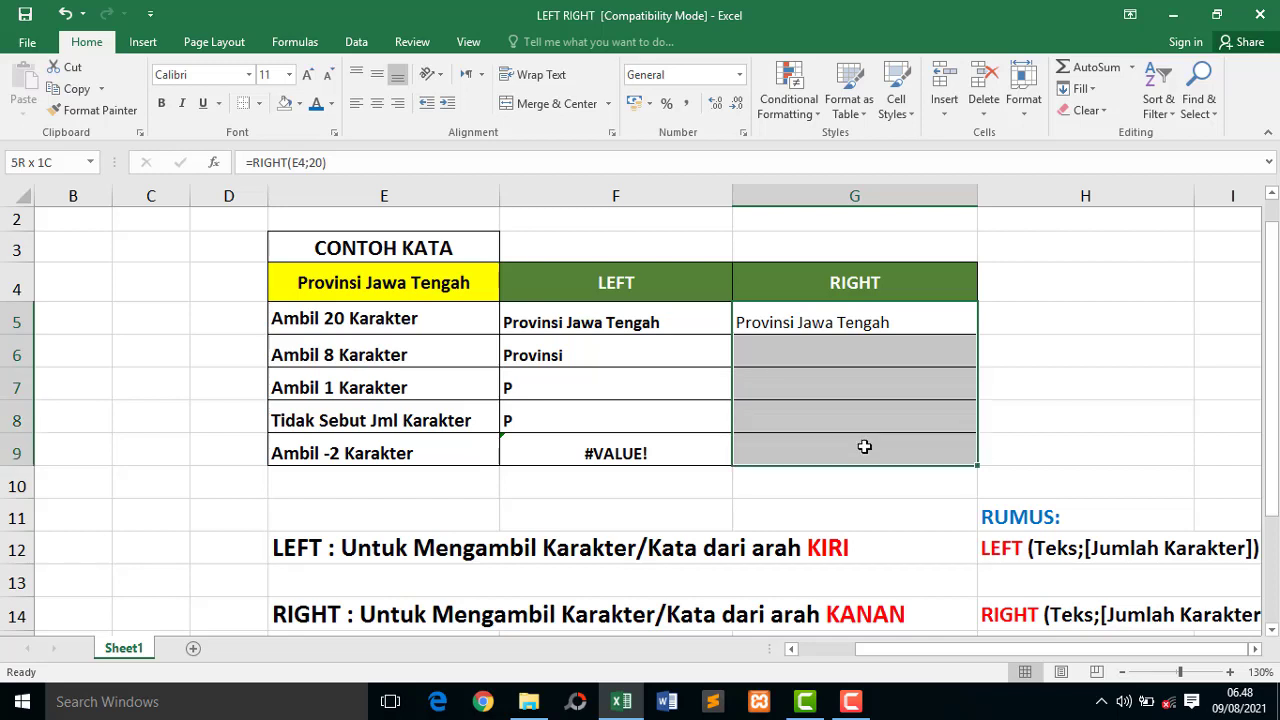
left_click(161, 103)
left_click(911, 325)
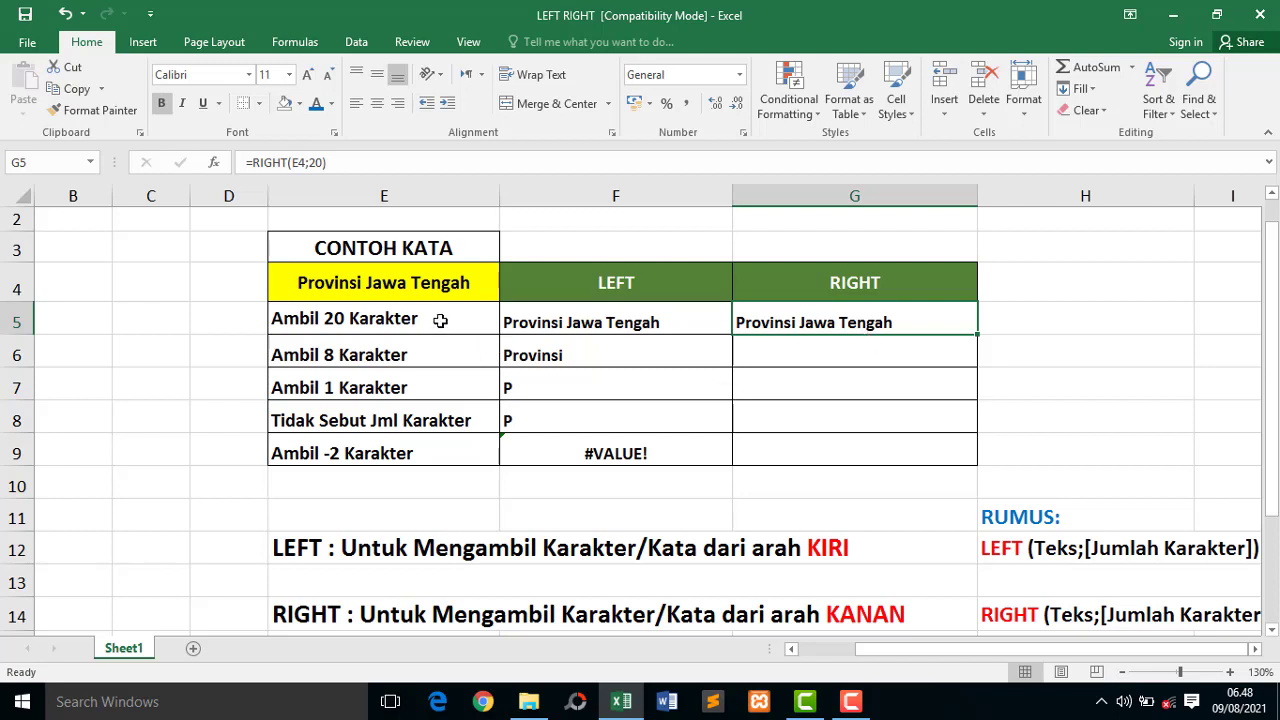
left_click(685, 328)
Step: Change G5's formula from =RIGHT(E4;20) to =RIGHT(E4;25), still returning 'Provinsi Jawa Tengah'
left_click(818, 324)
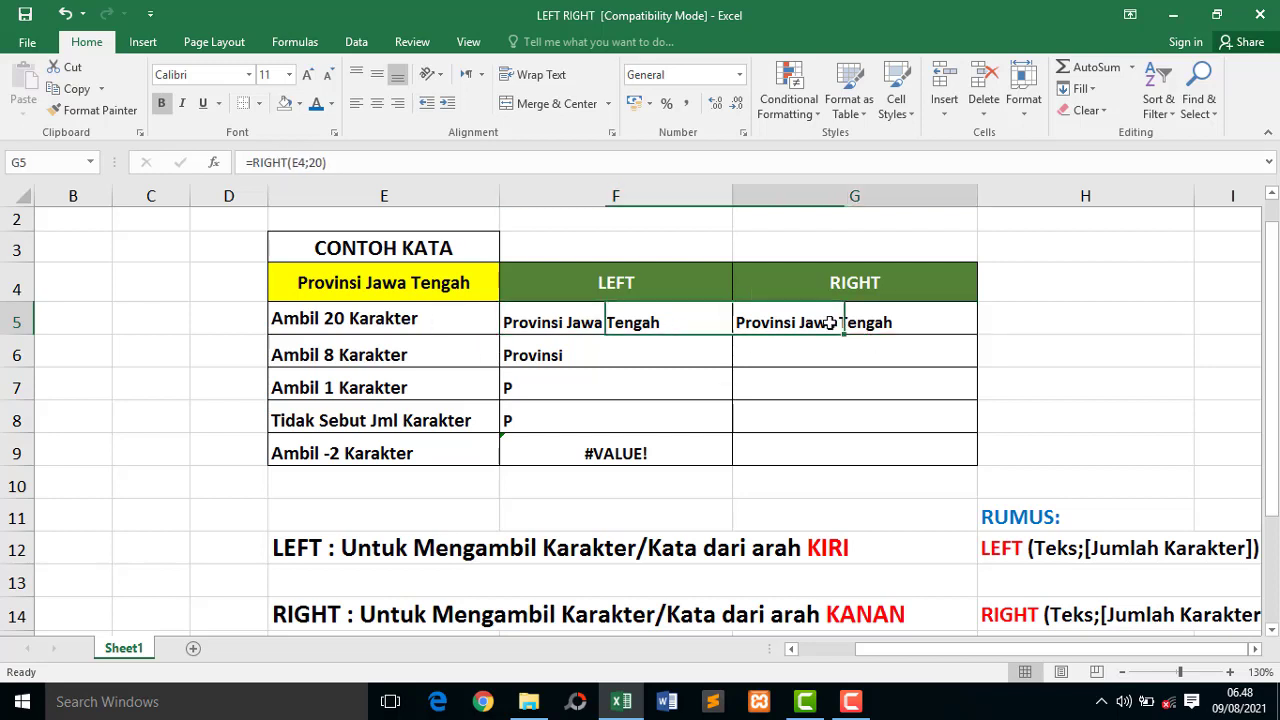
left_click(385, 285)
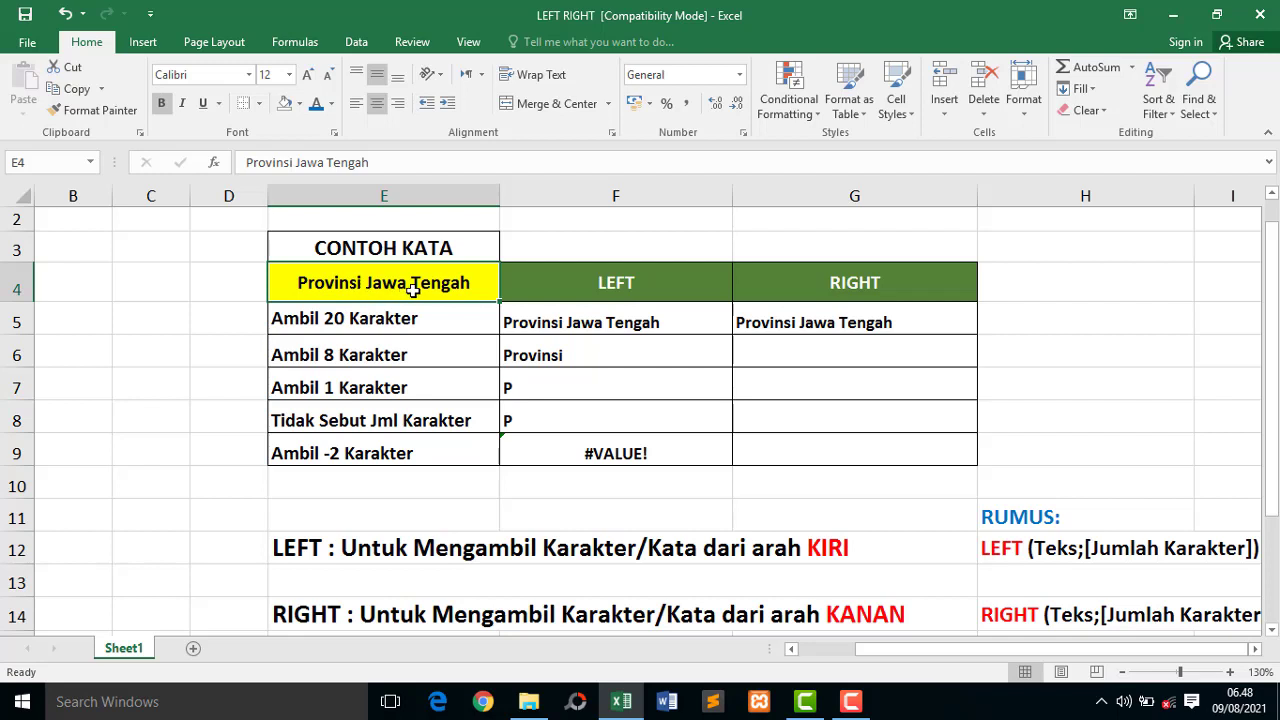
left_click(766, 316)
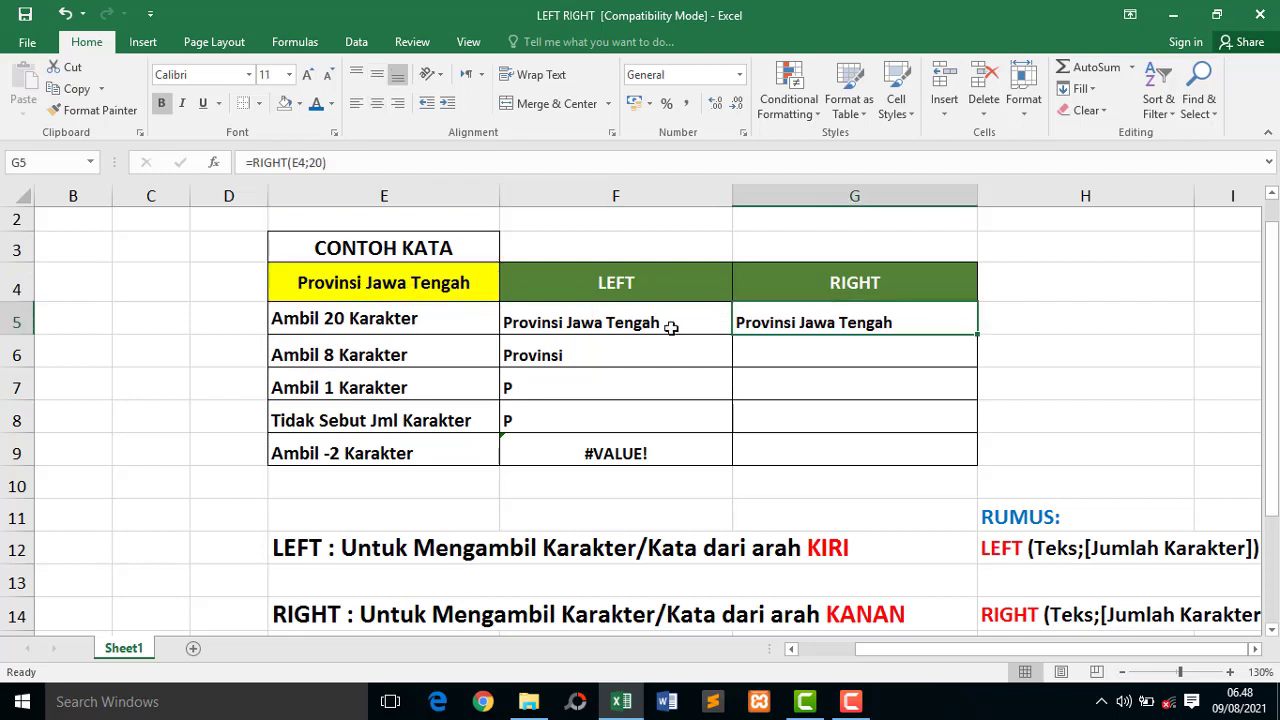
left_click(314, 163)
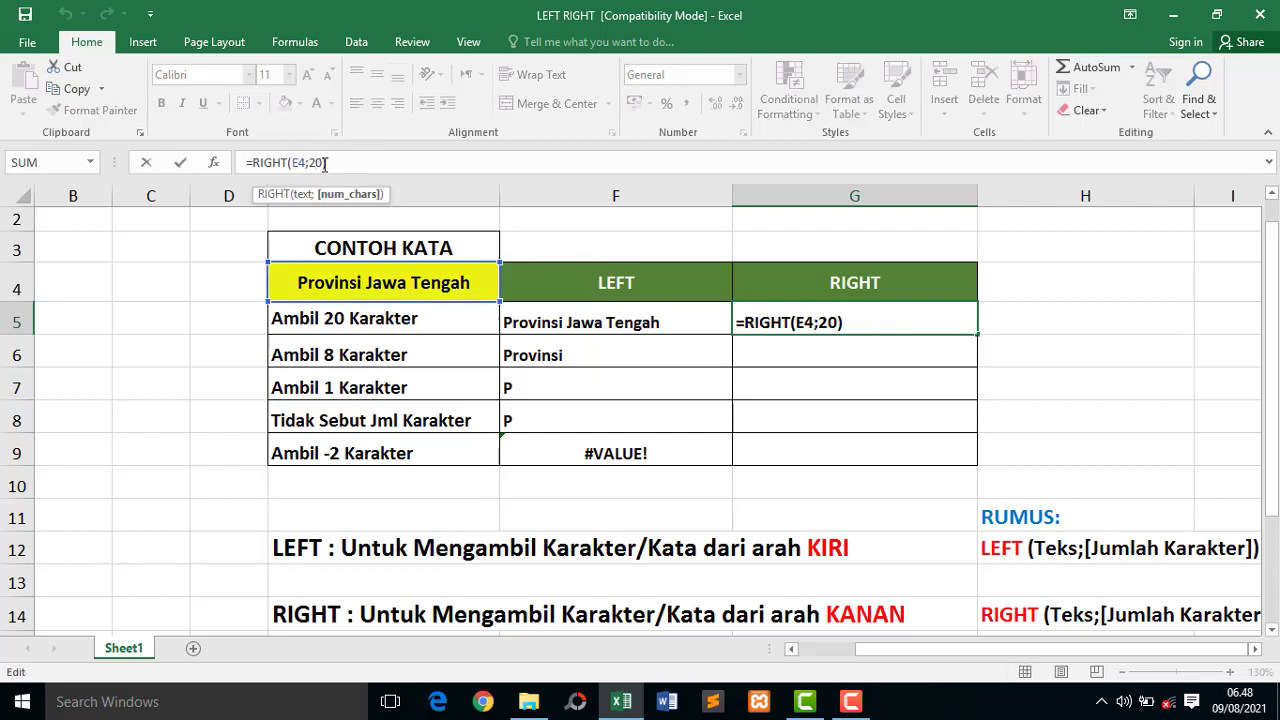
key("BackSpace")
type("5")
left_click(862, 318)
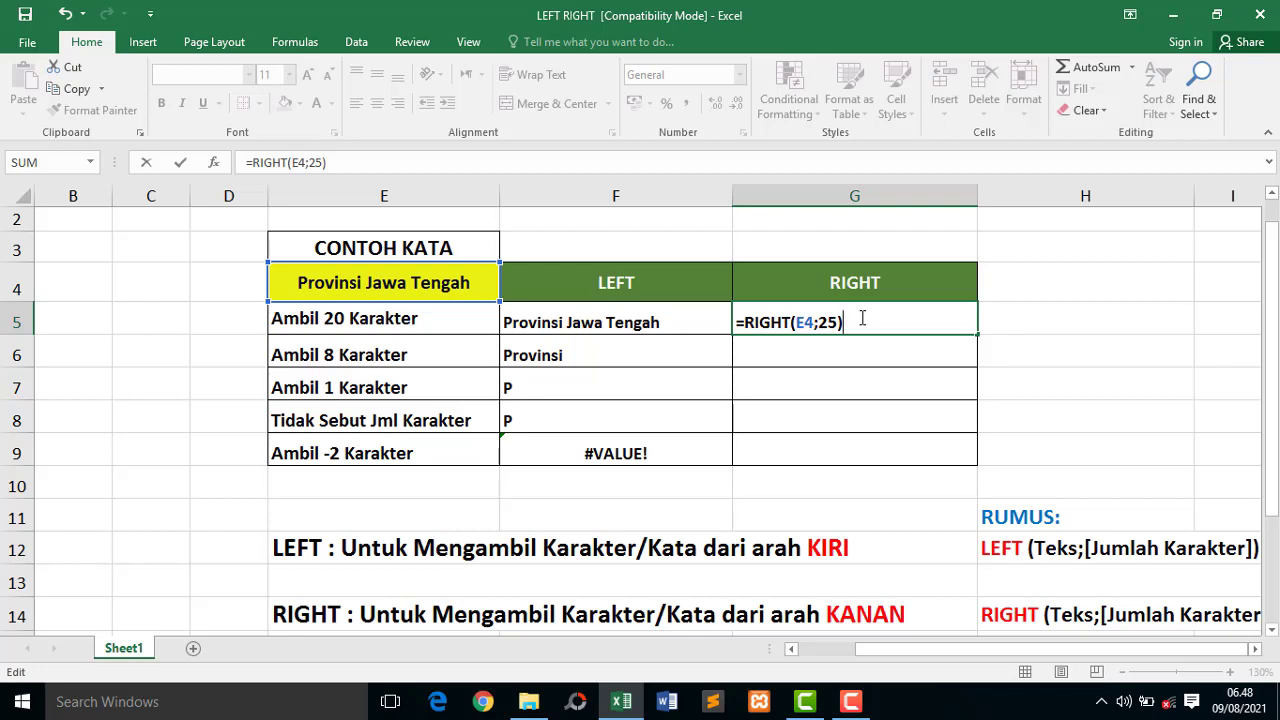
key("Return")
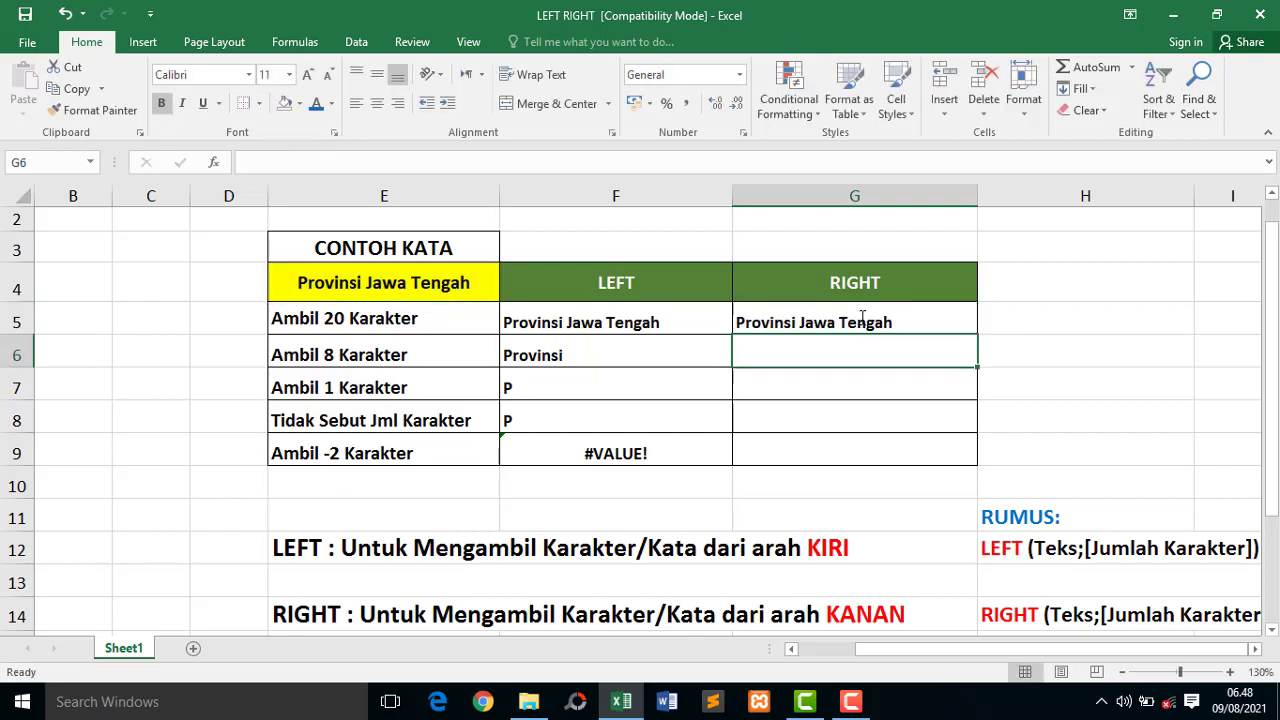
left_click(862, 318)
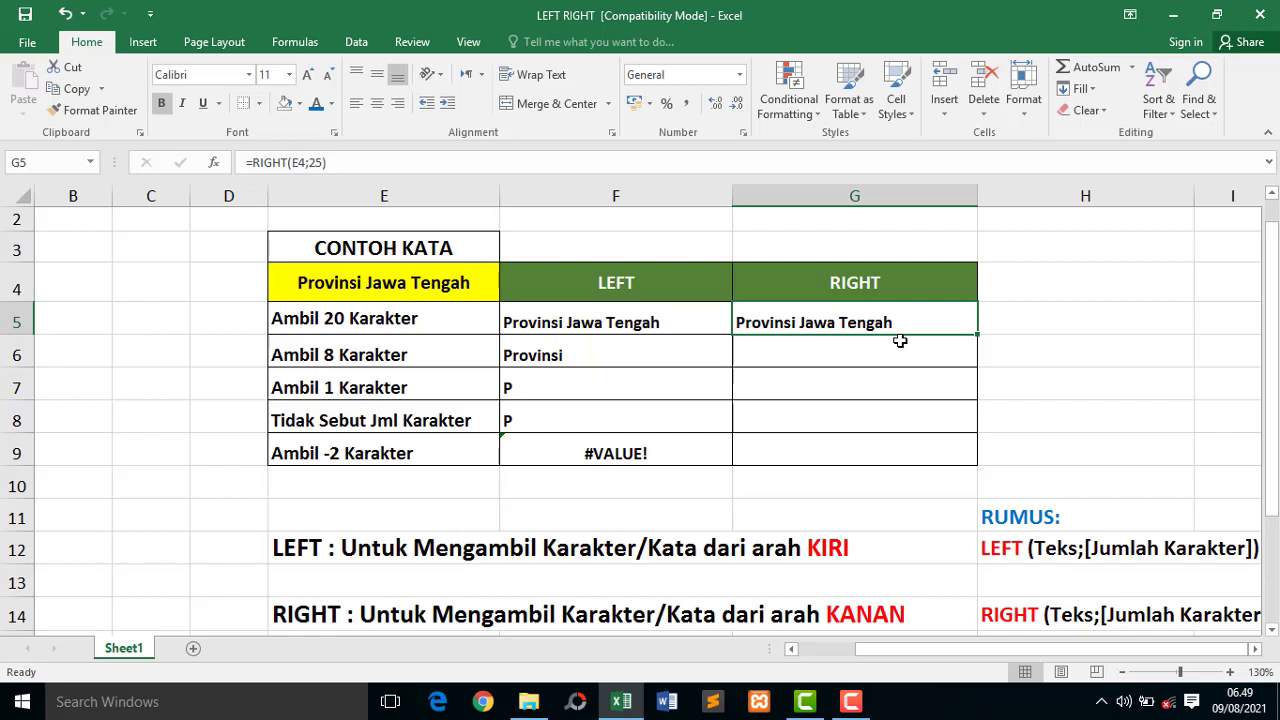
left_click(900, 341)
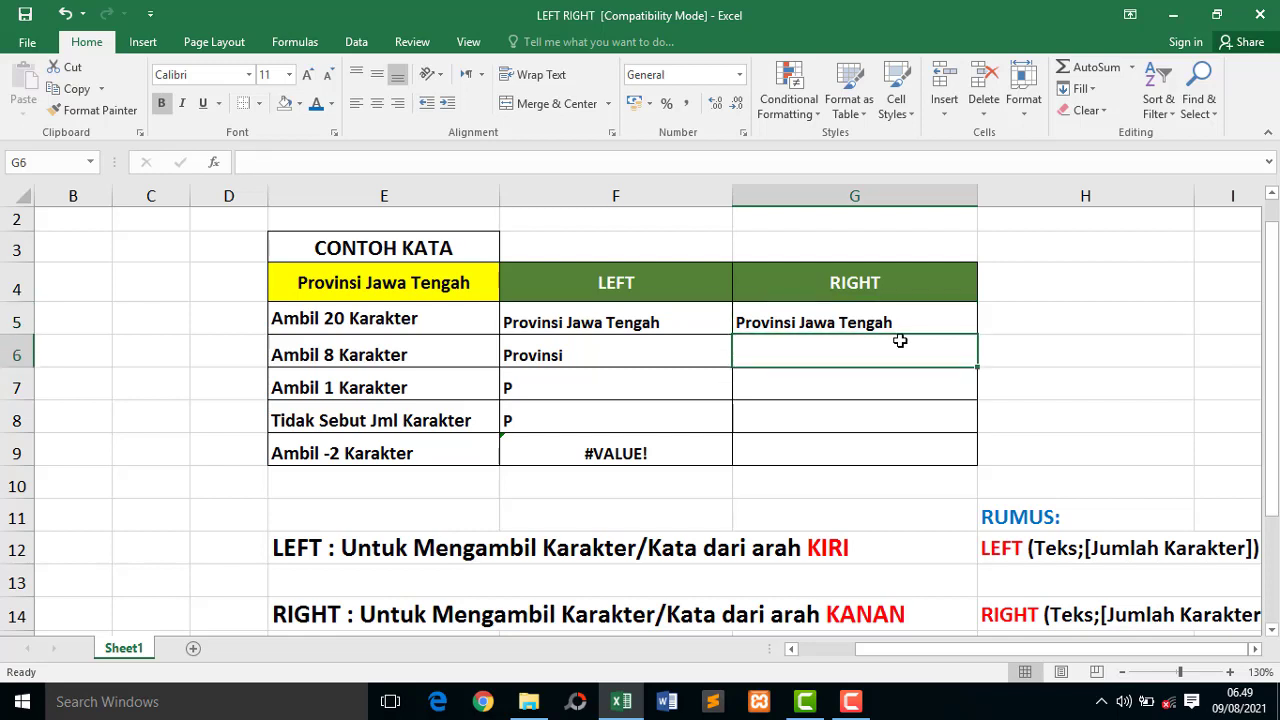
key("BackSpace")
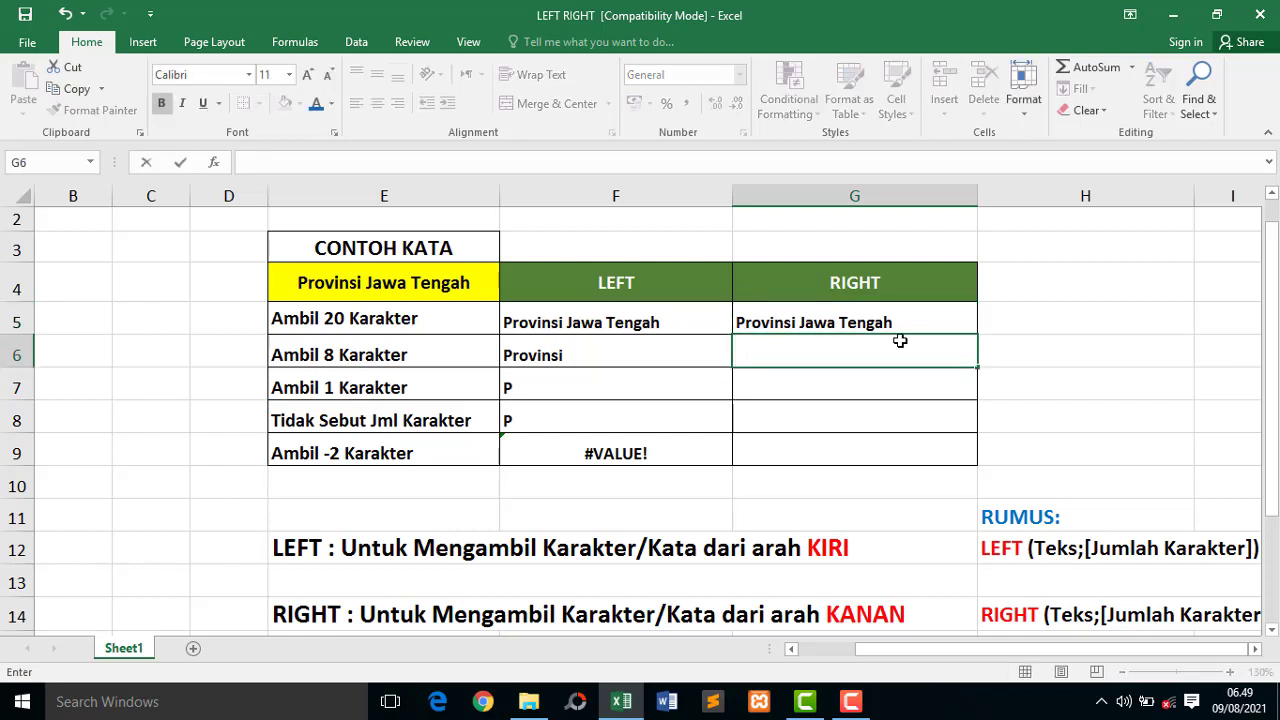
Step: Enter =RIGHT(E4;8) in G6, returning 'a Tengah', and compare it with E4
type("=")
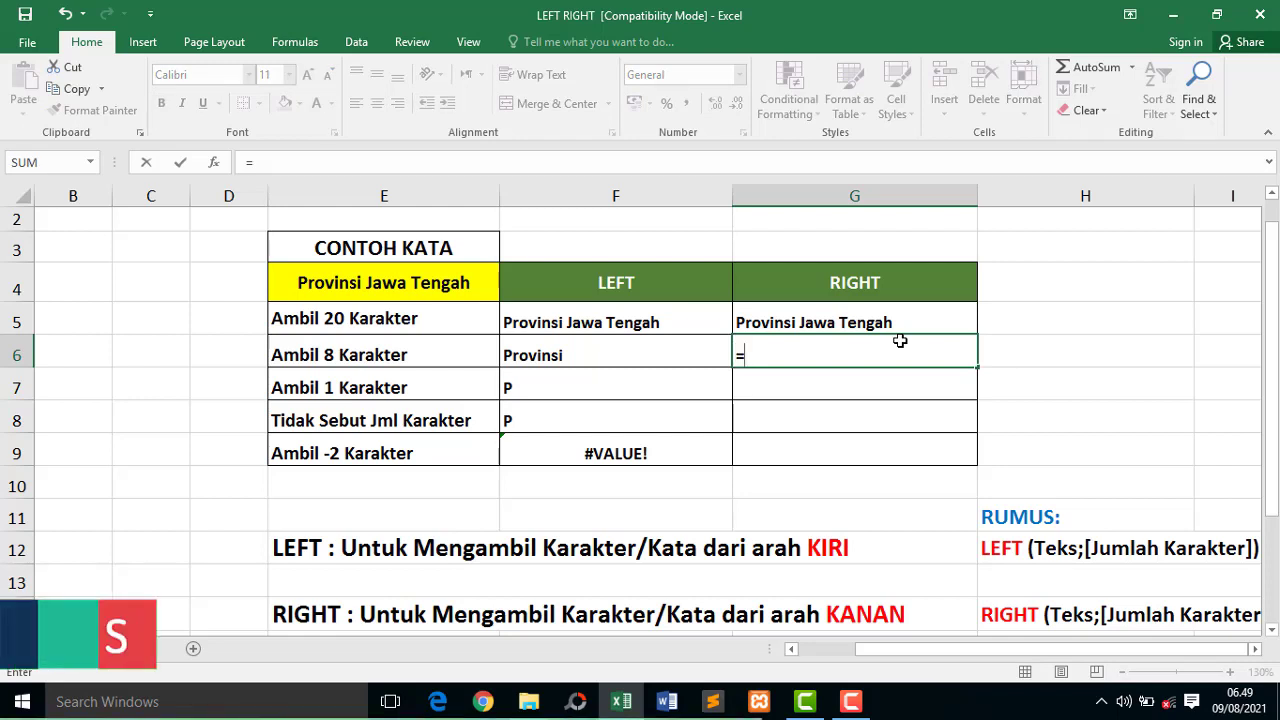
type("right")
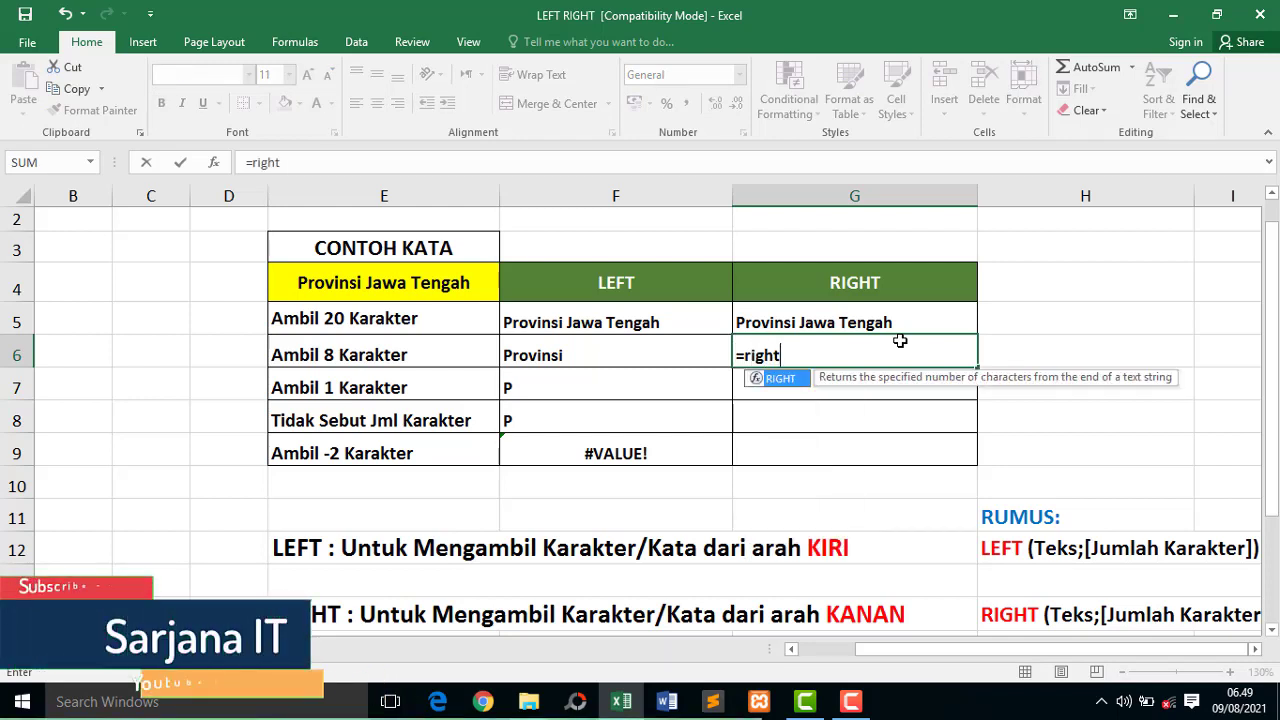
double_click(798, 379)
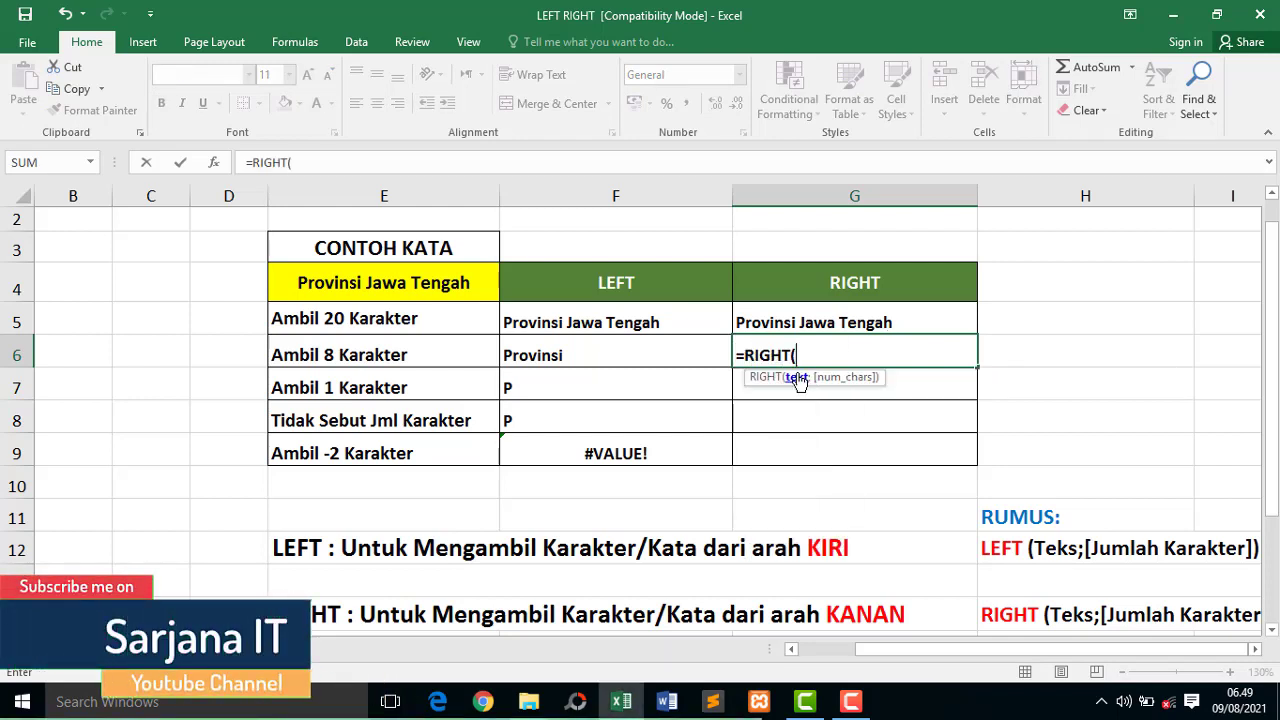
left_click(414, 281)
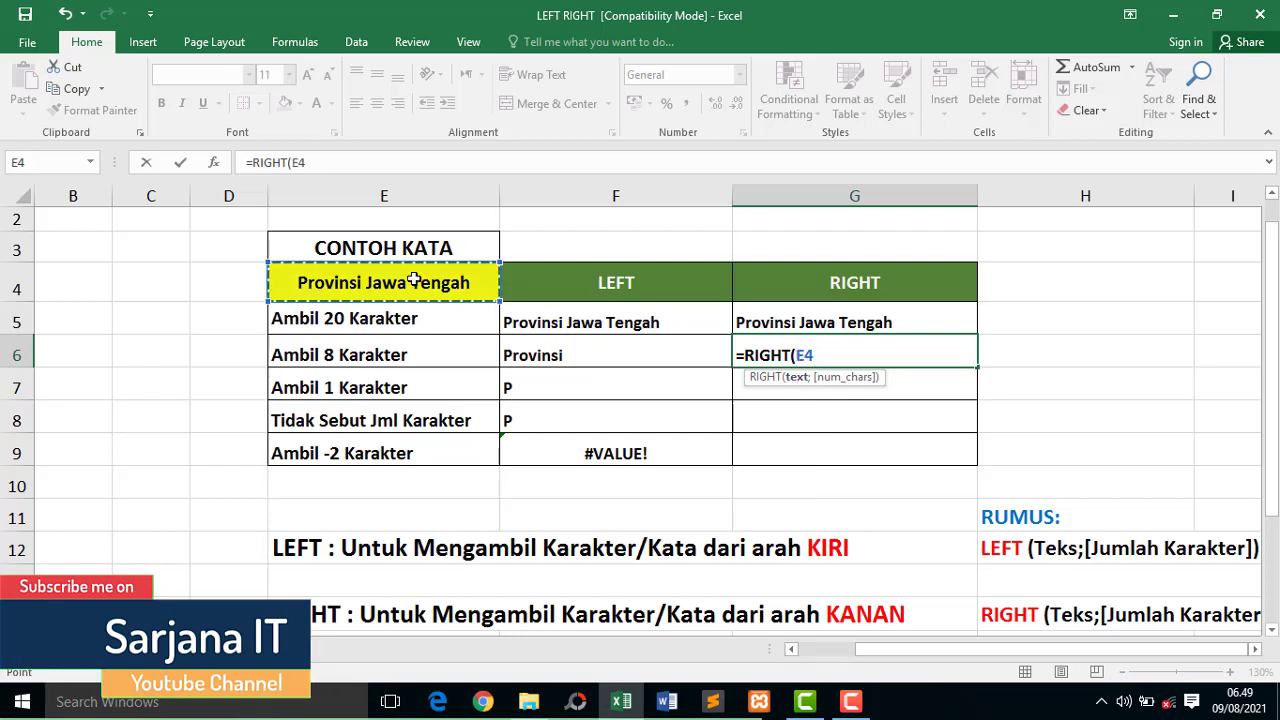
type(";")
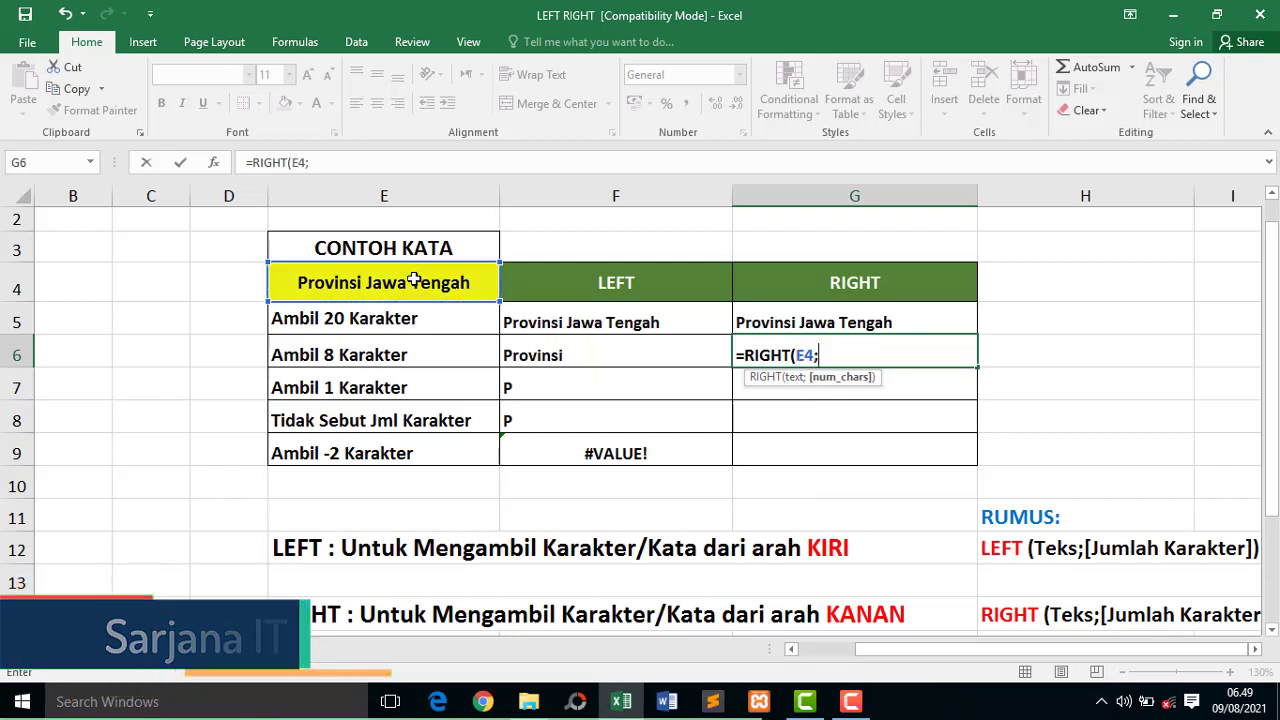
type("8)")
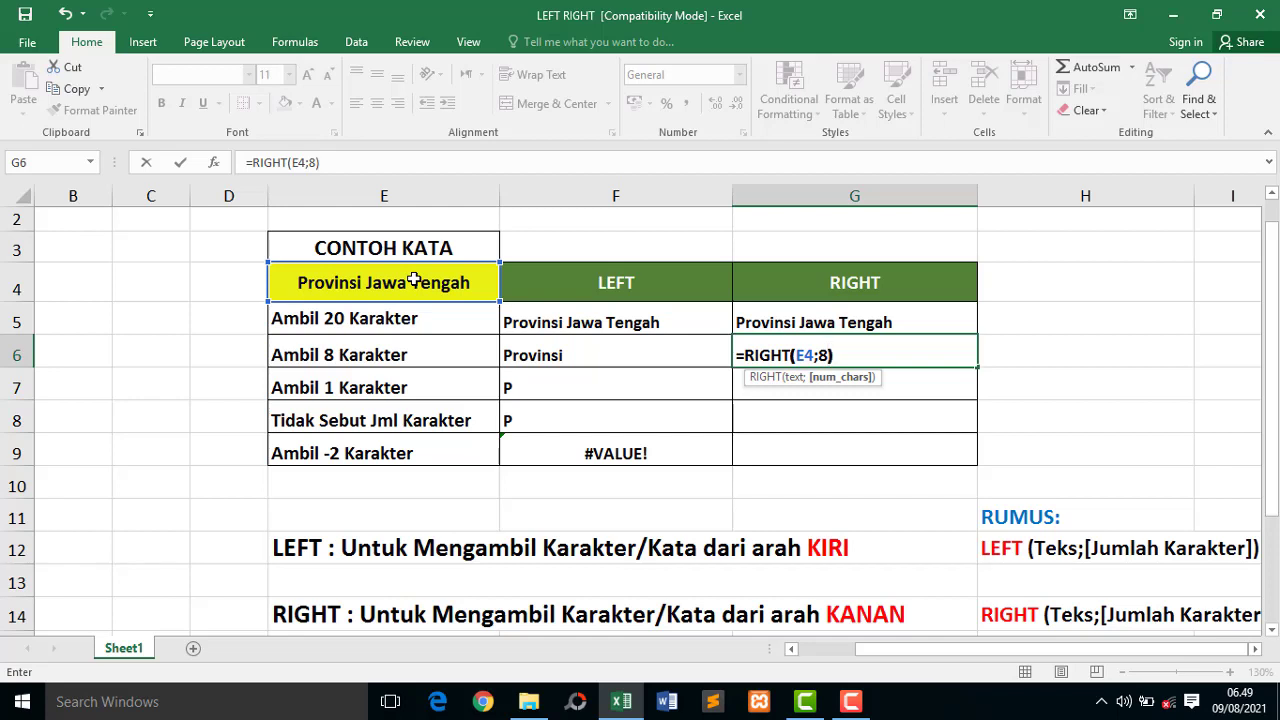
key("Return")
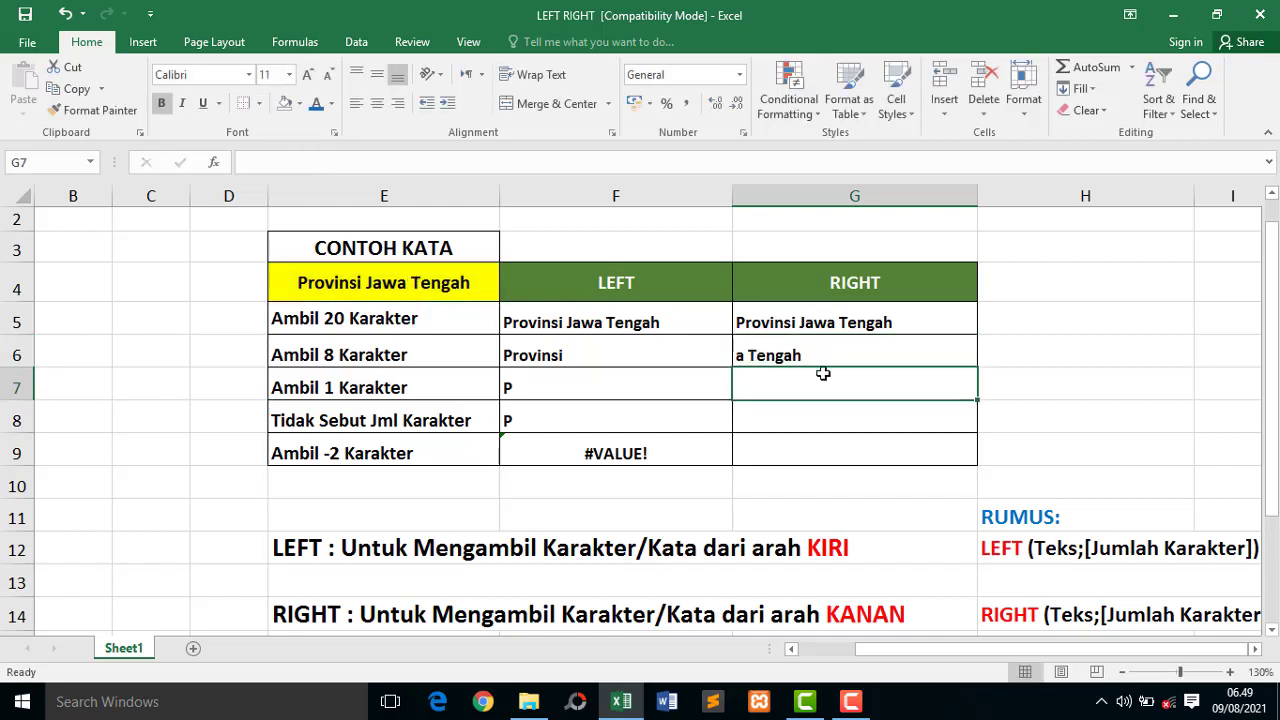
left_click(824, 358)
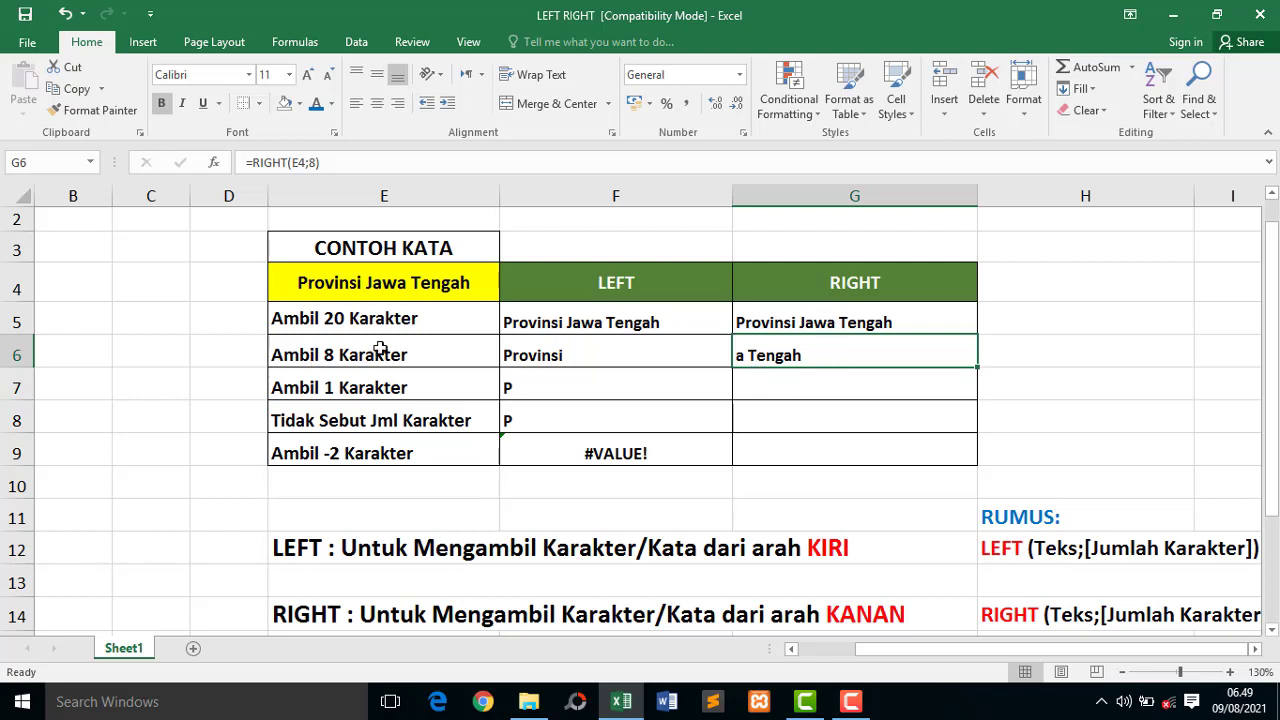
left_click(412, 286)
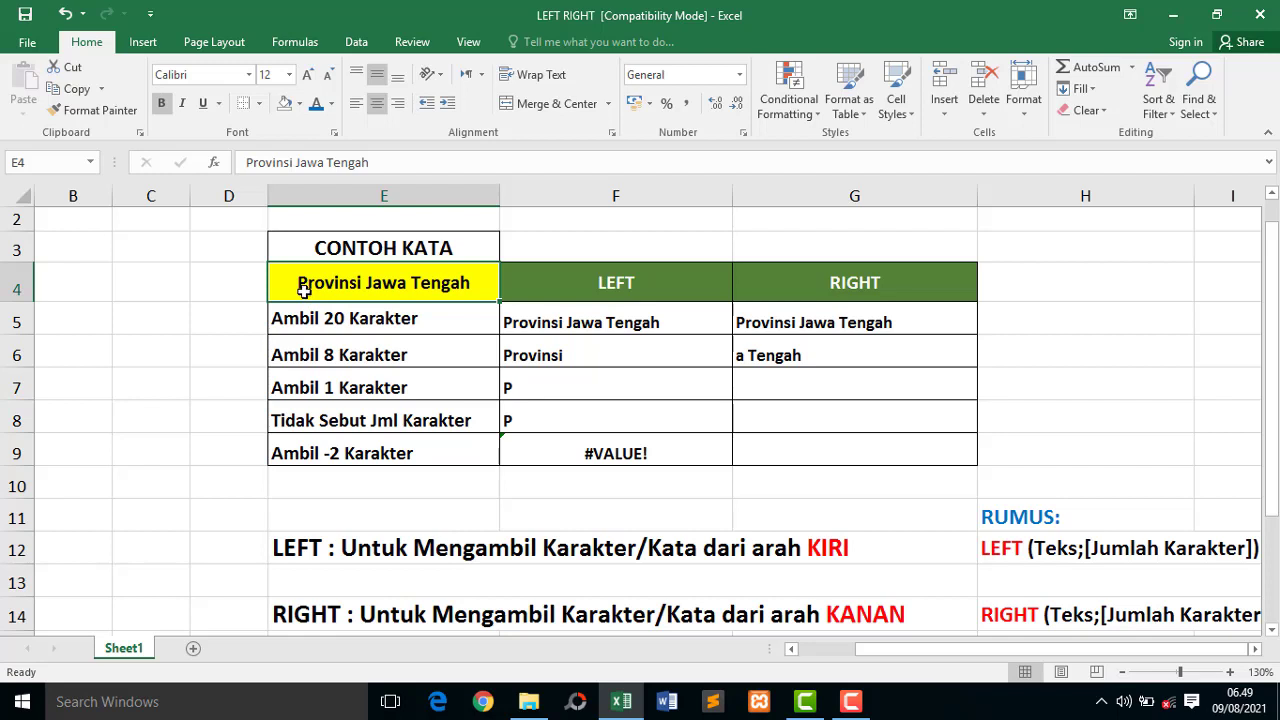
left_click(758, 386)
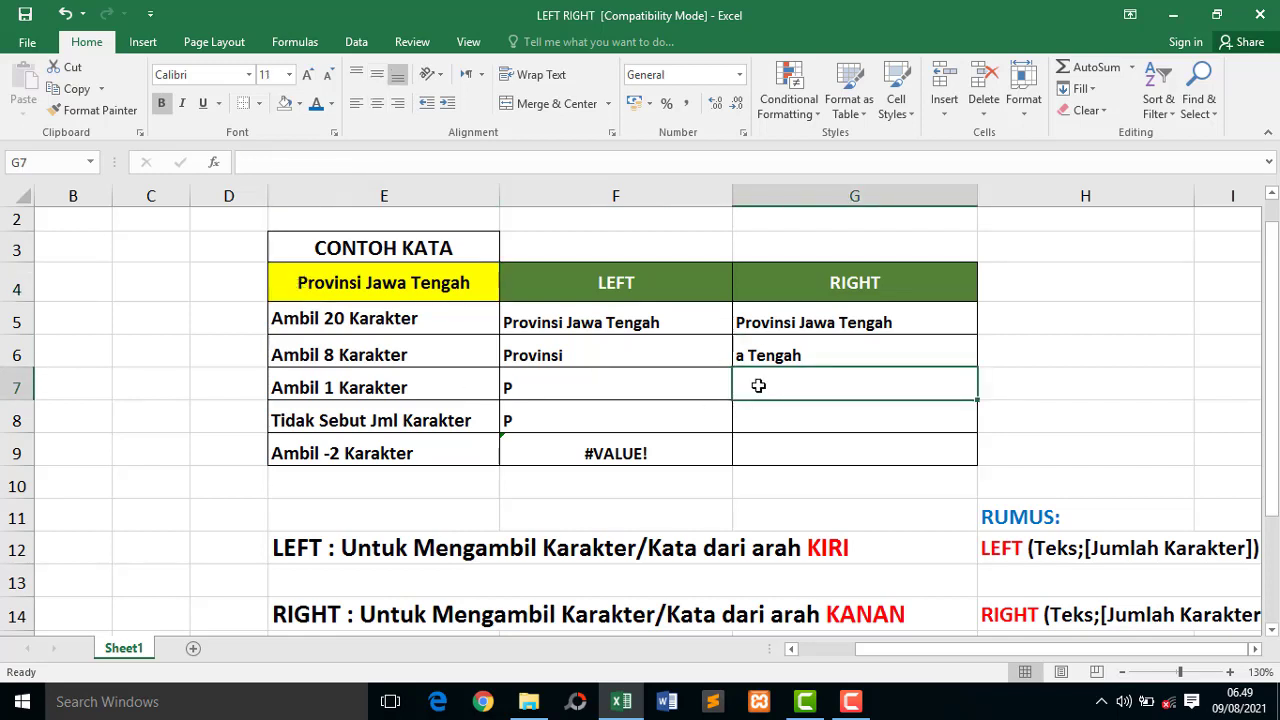
type("=")
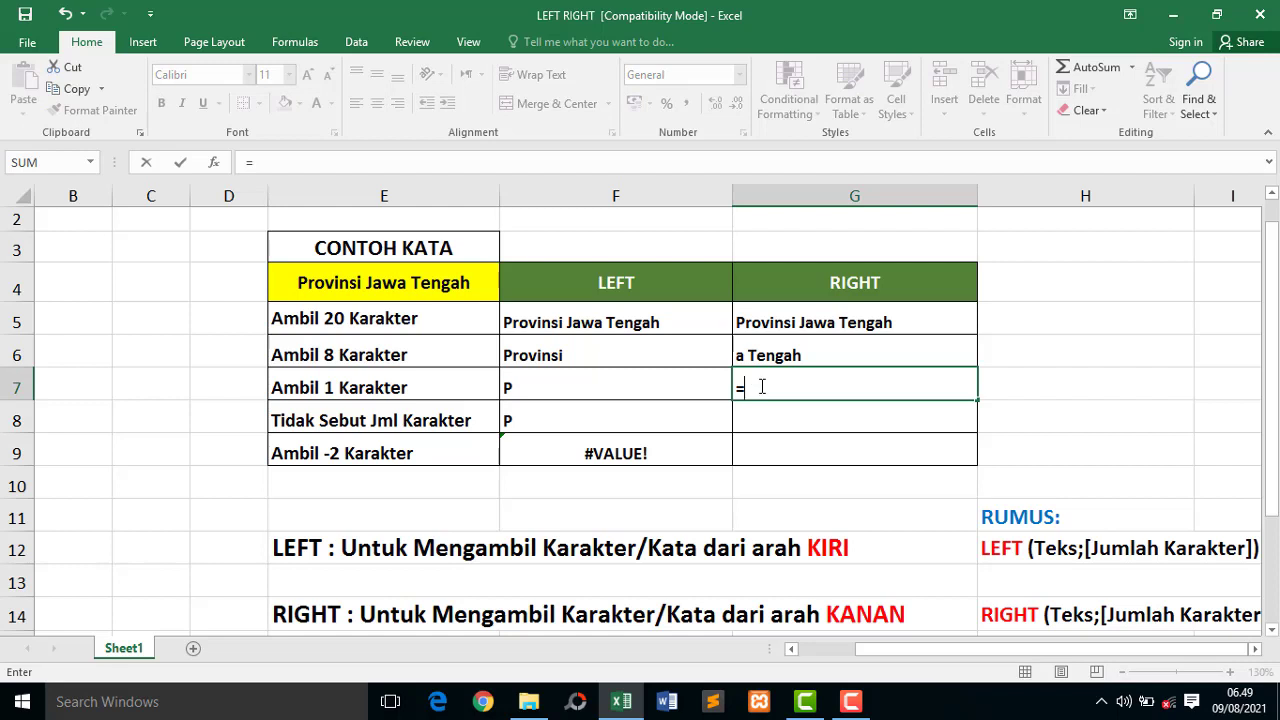
type("ri")
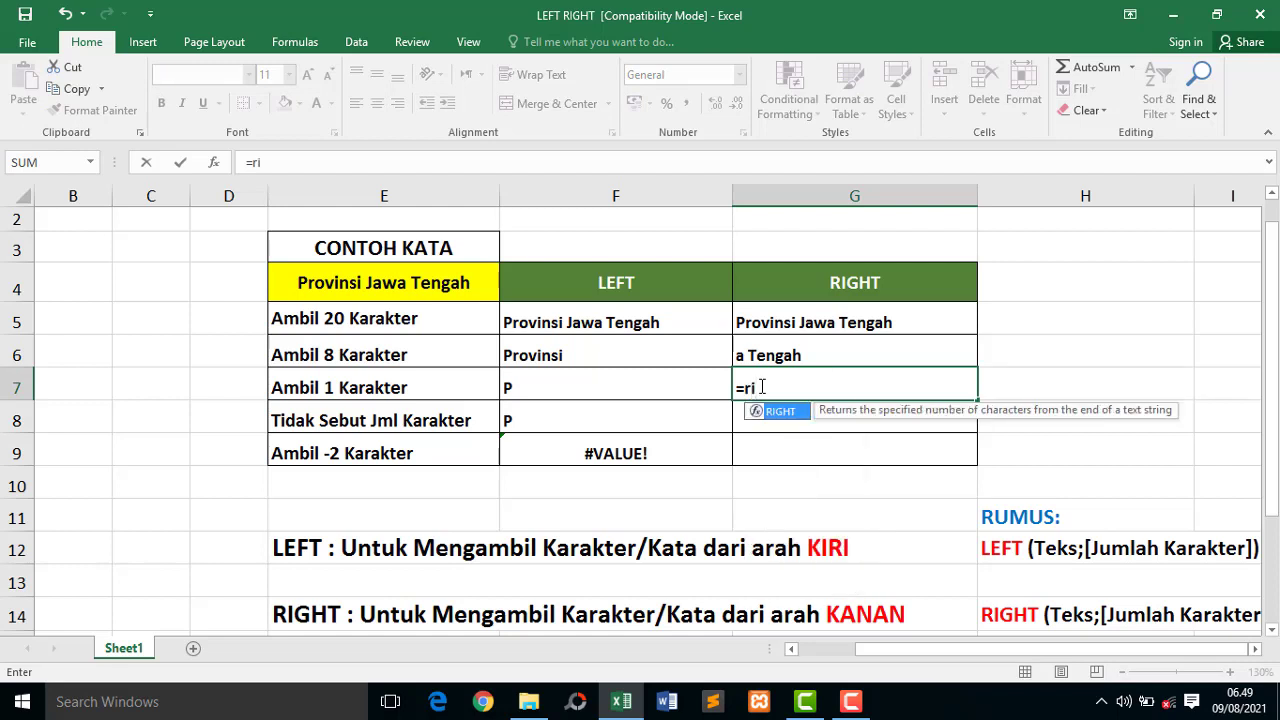
double_click(779, 410)
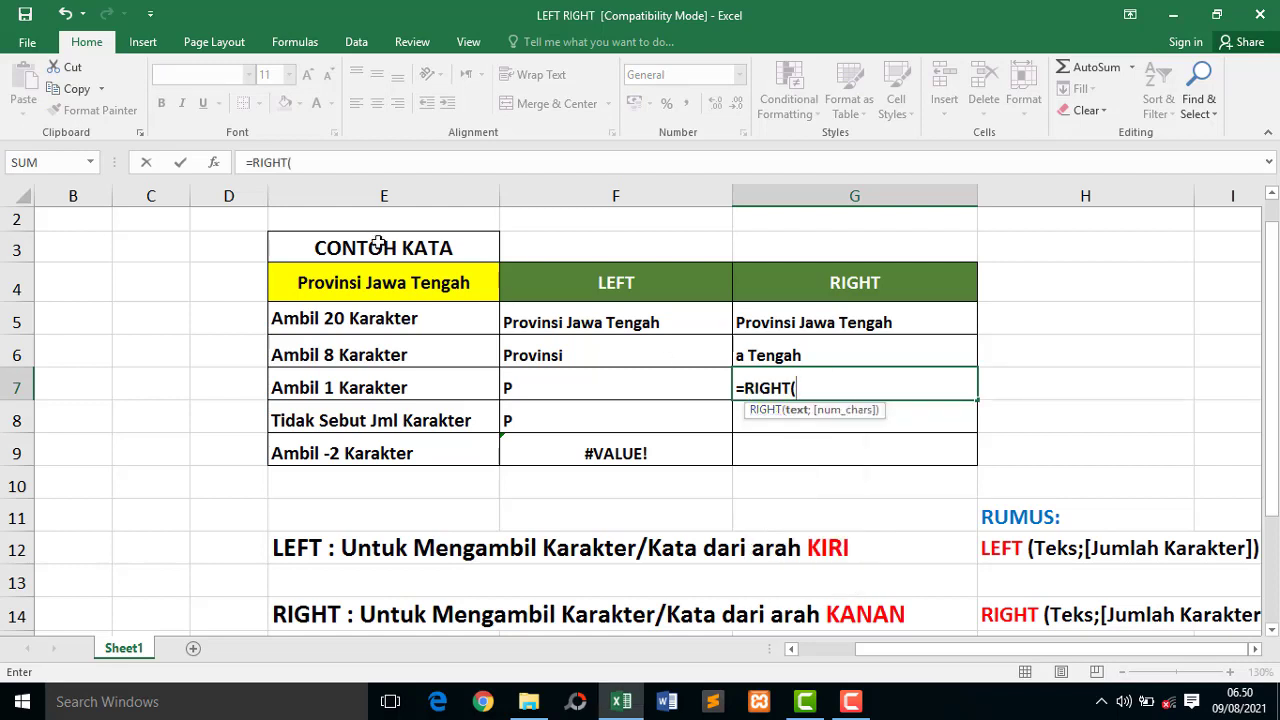
left_click(373, 284)
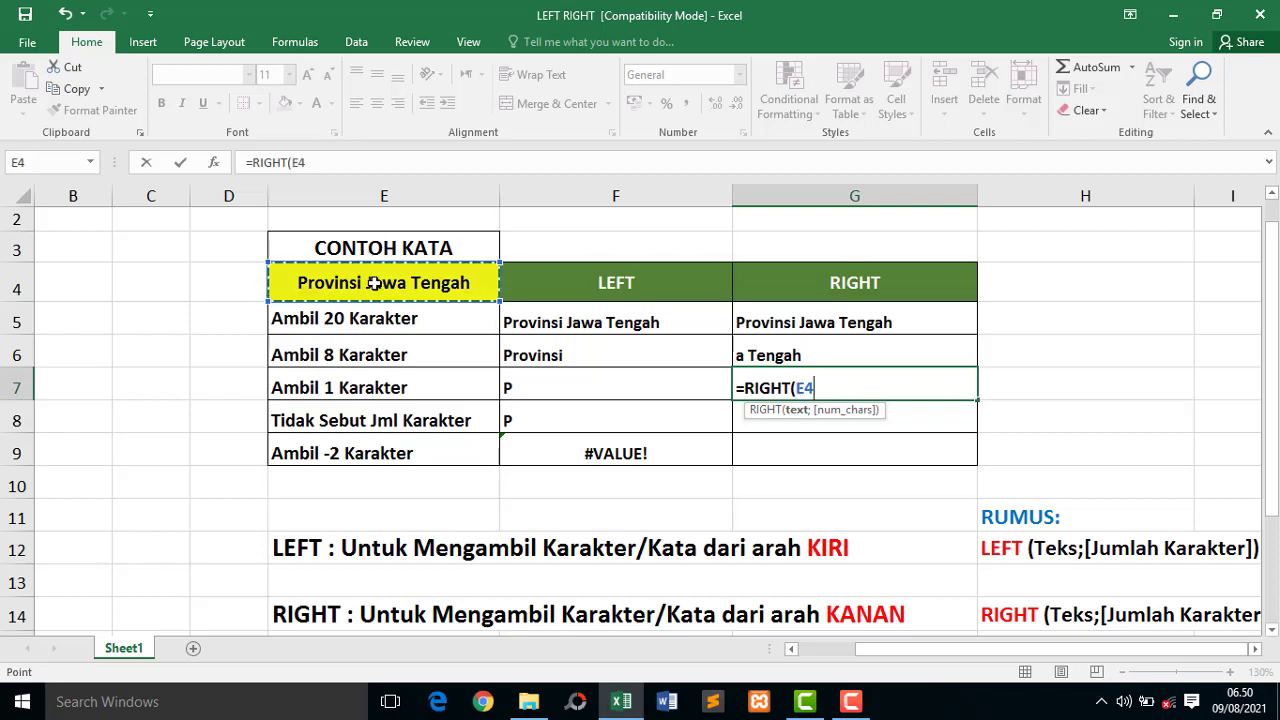
type(";")
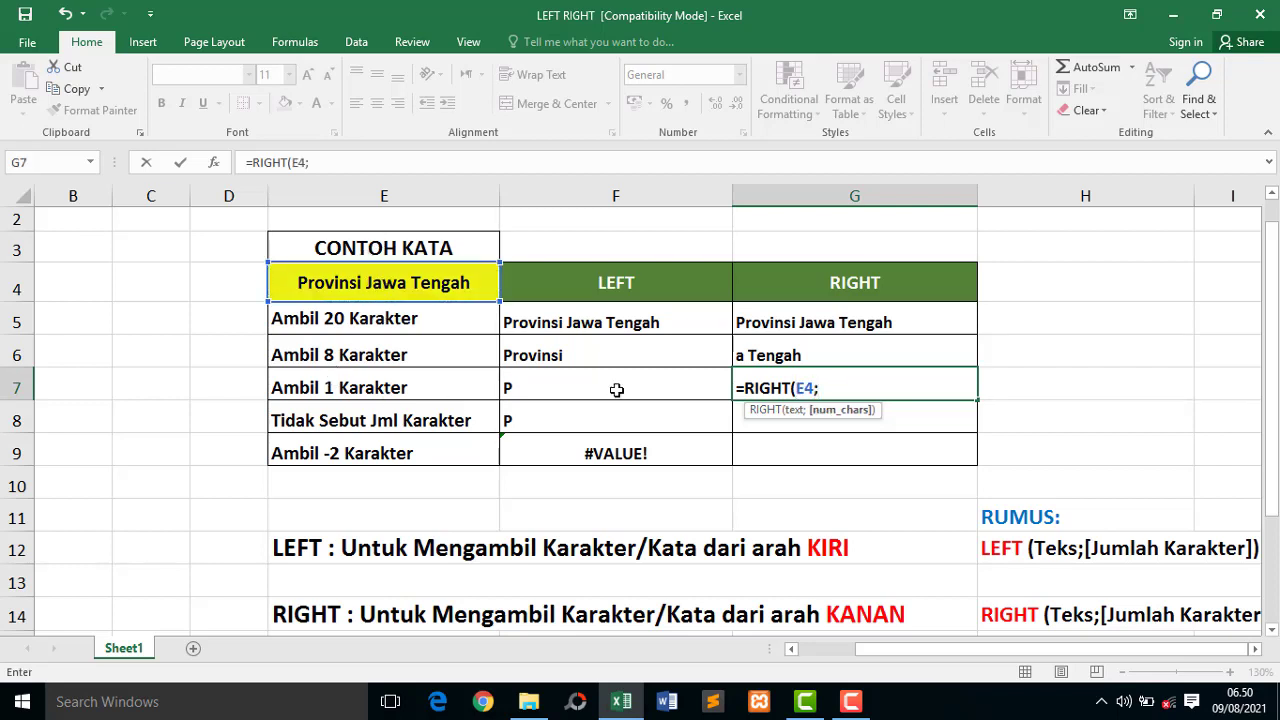
type("1")
type(")")
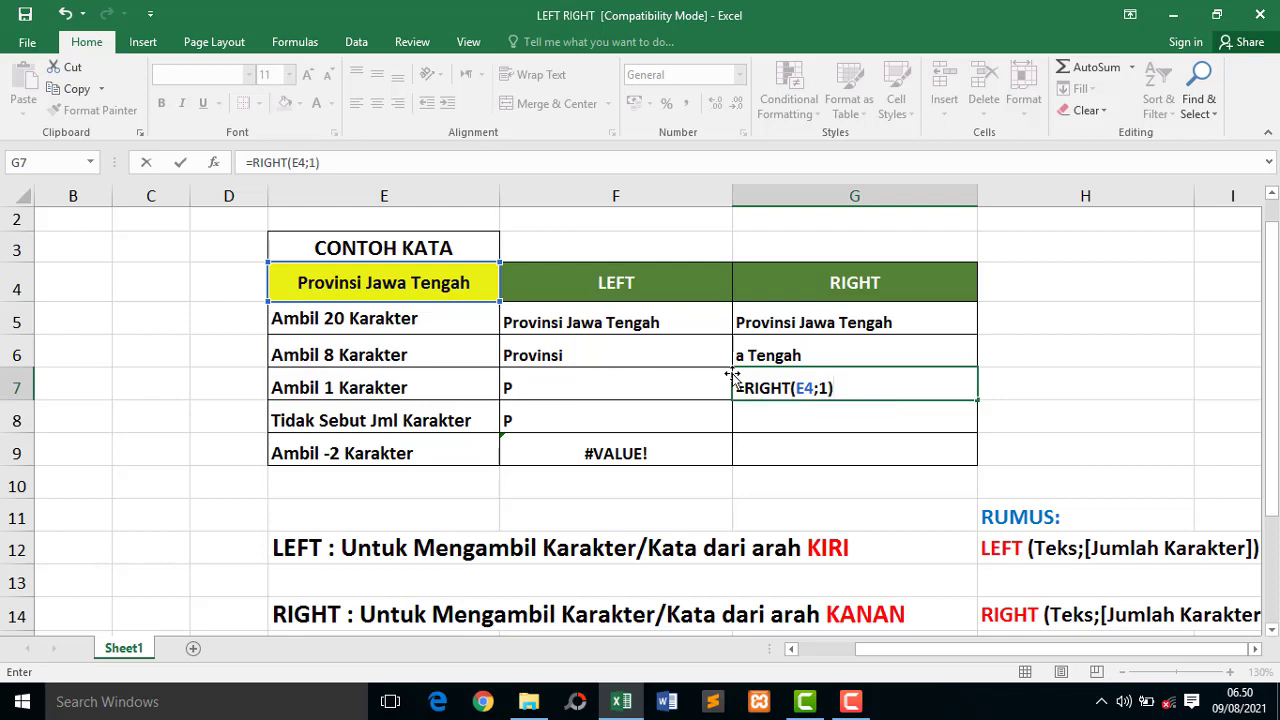
key("Return")
left_click(774, 382)
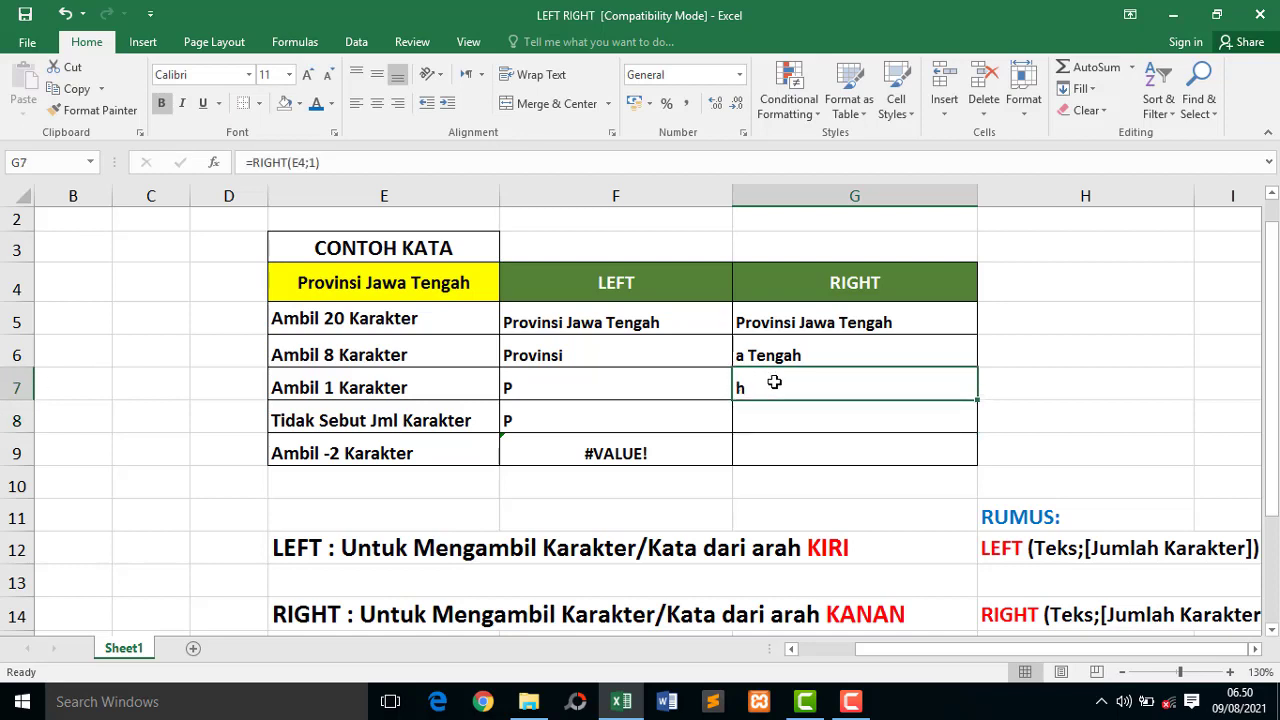
left_click(465, 282)
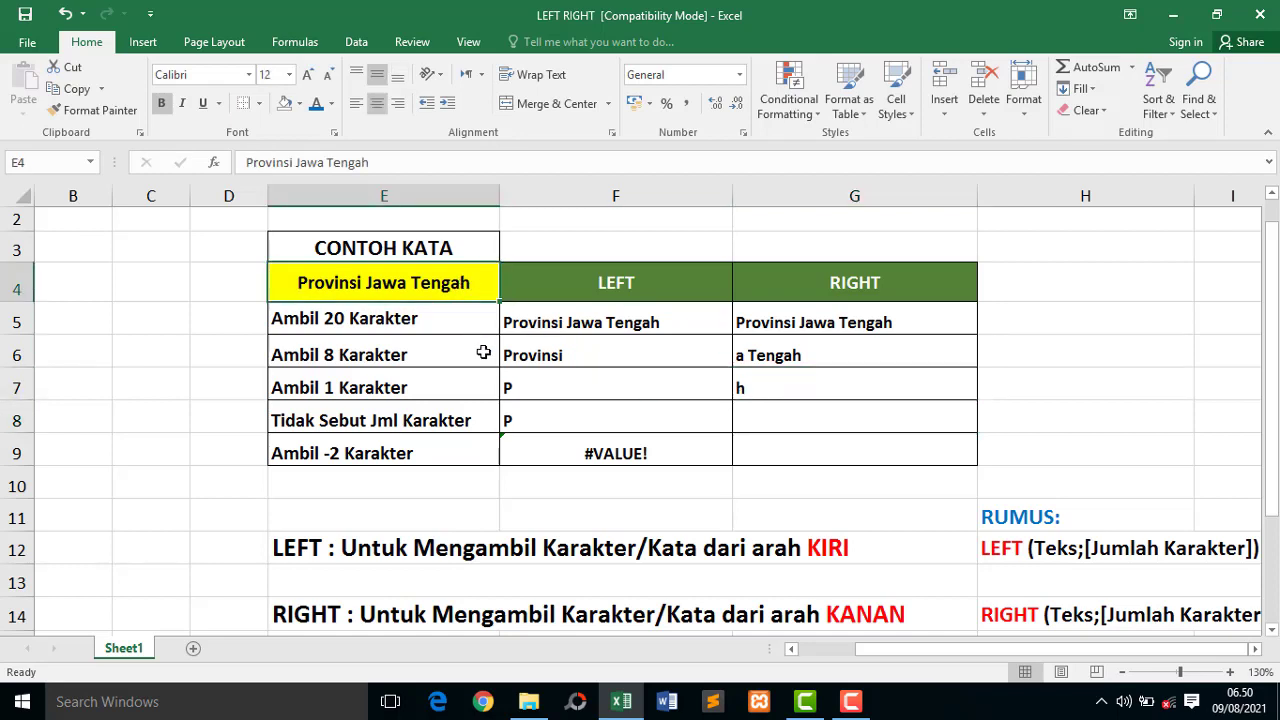
left_click(802, 416)
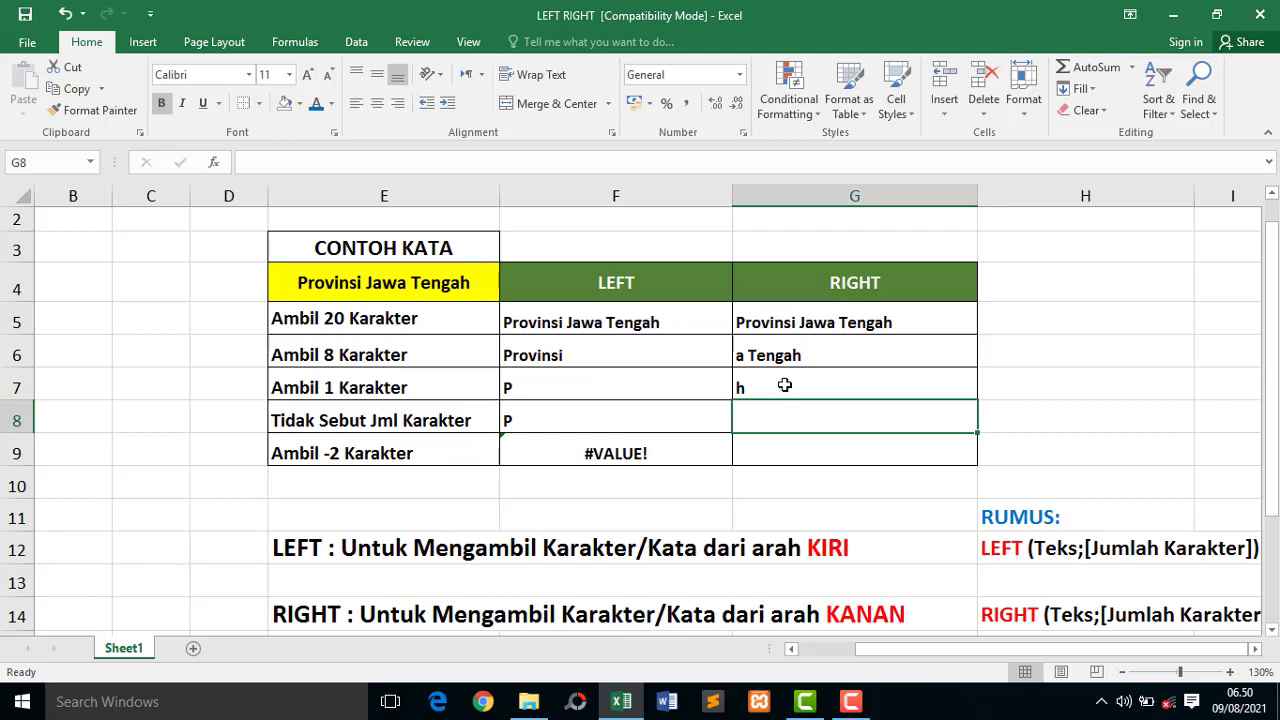
Step: Enter =RIGHT(E4) in G8 with no character count, returning 'h'
type("=")
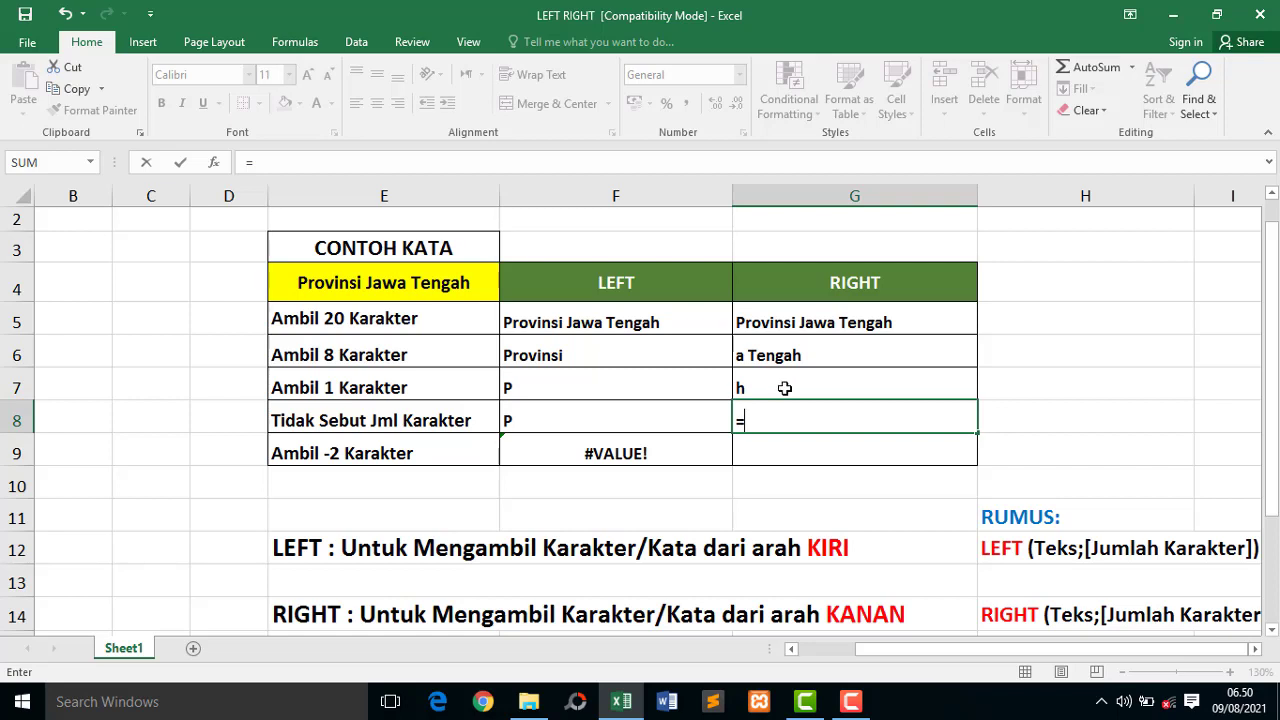
type("ri")
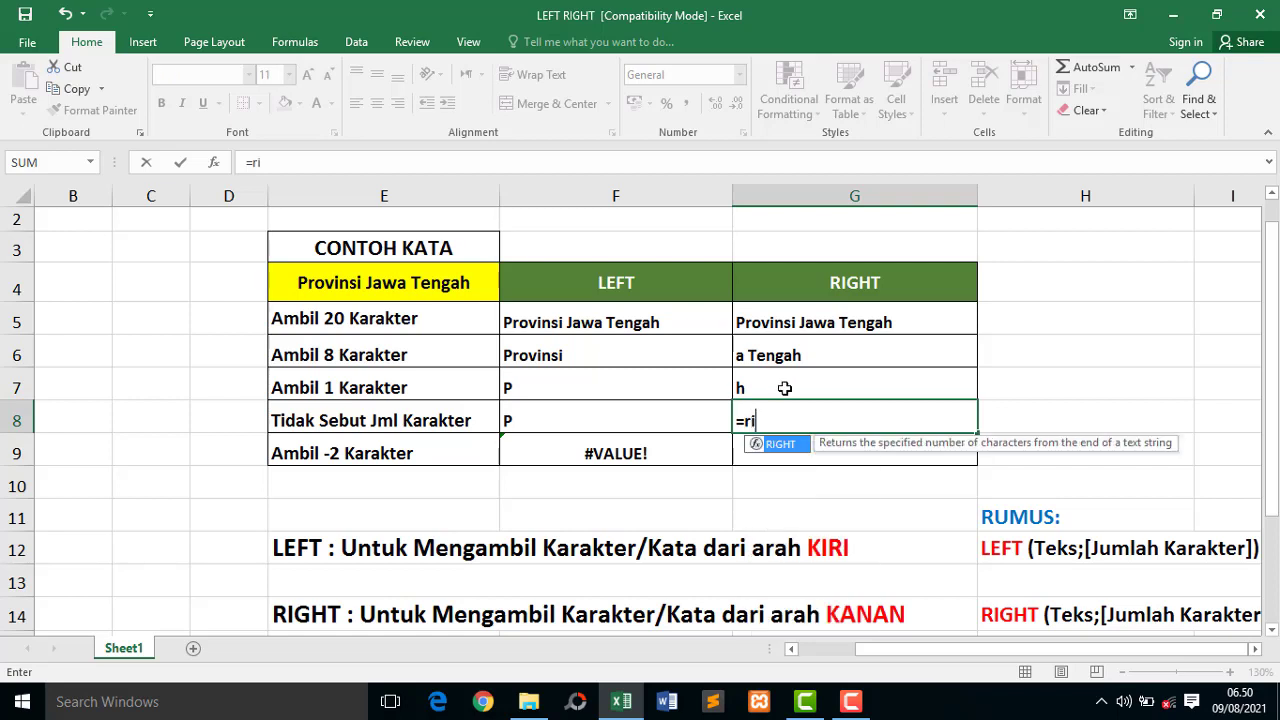
type("ght")
type("(")
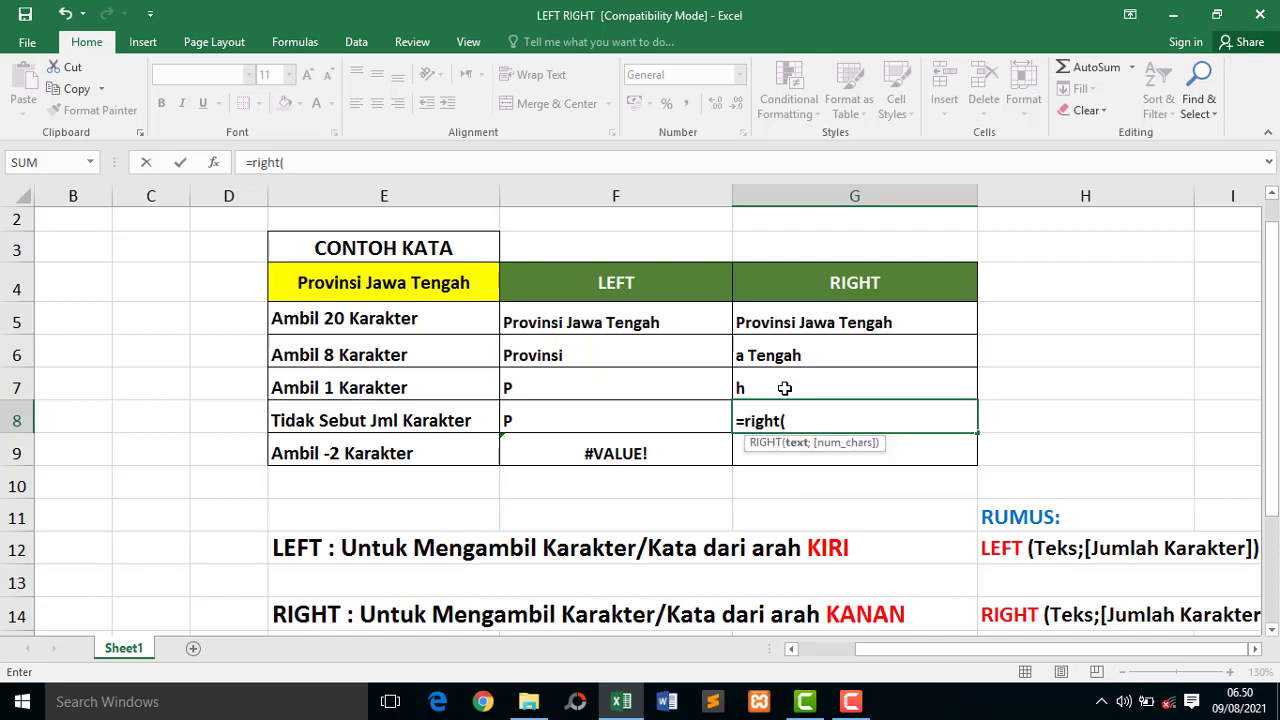
left_click(415, 284)
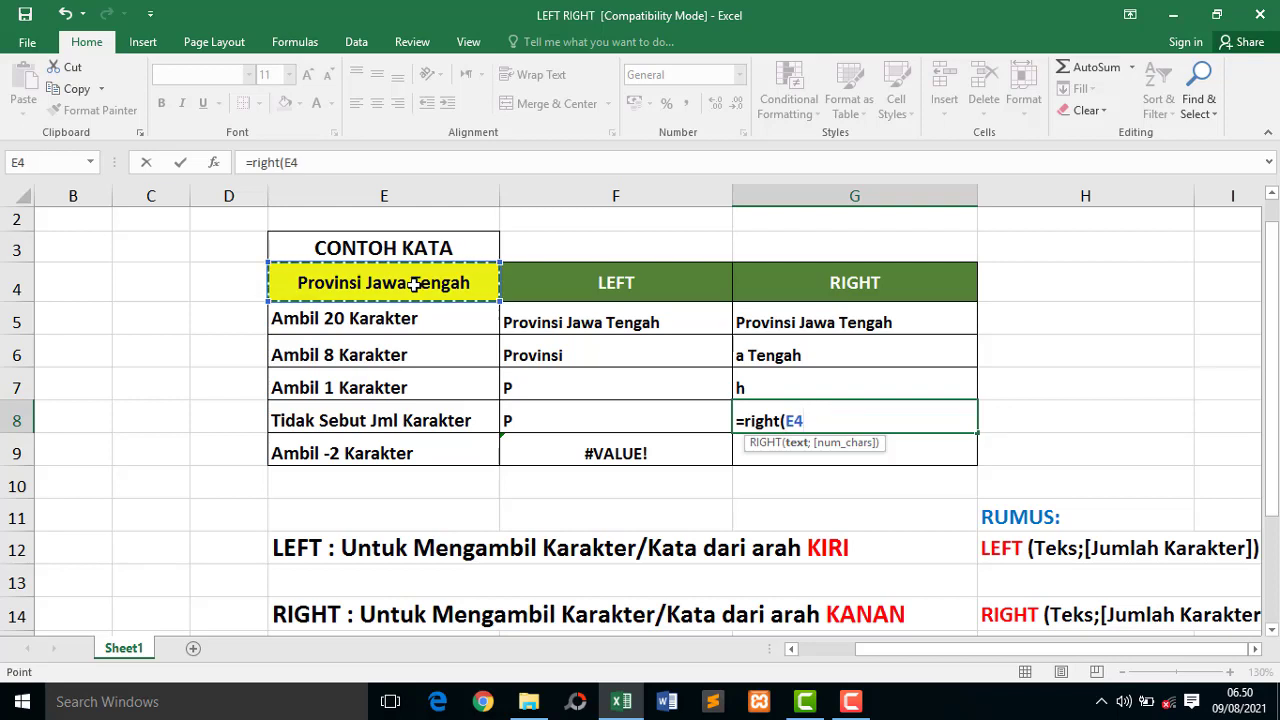
type(")")
key("Return")
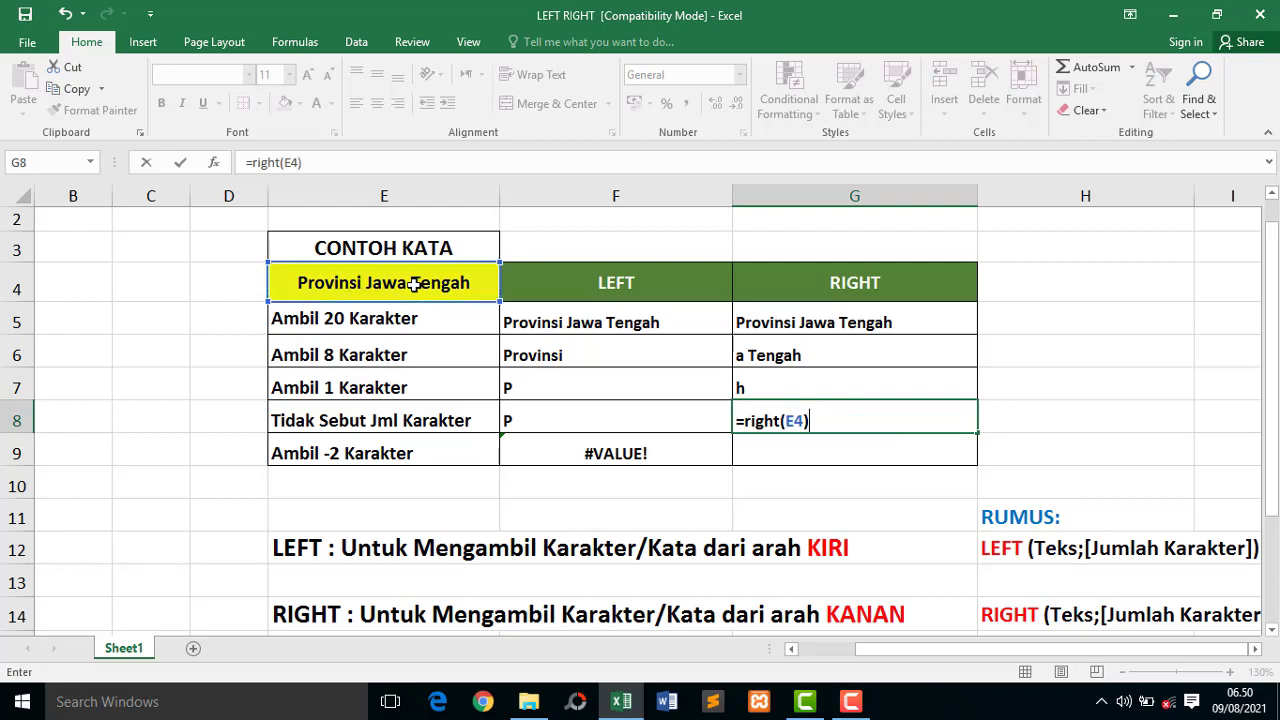
left_click(770, 421)
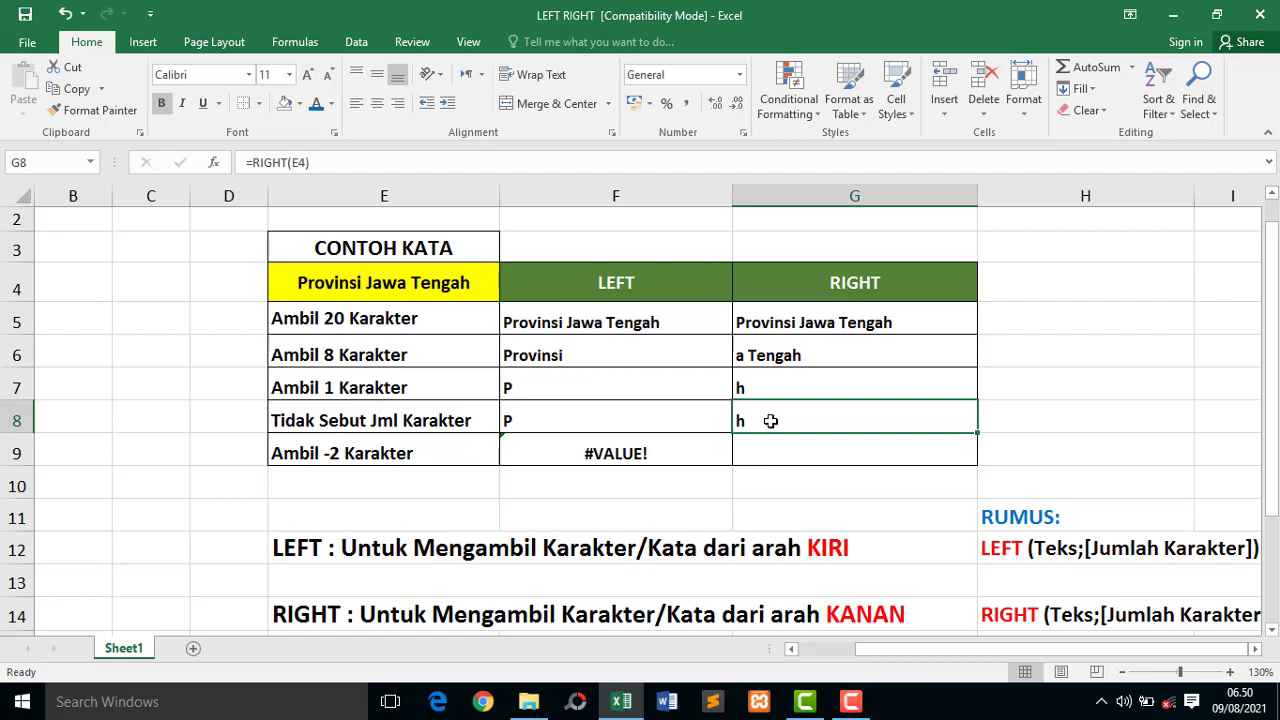
Step: Enter =RIGHT(E4;-3) in G9 so it returns #VALUE!
left_click(784, 453)
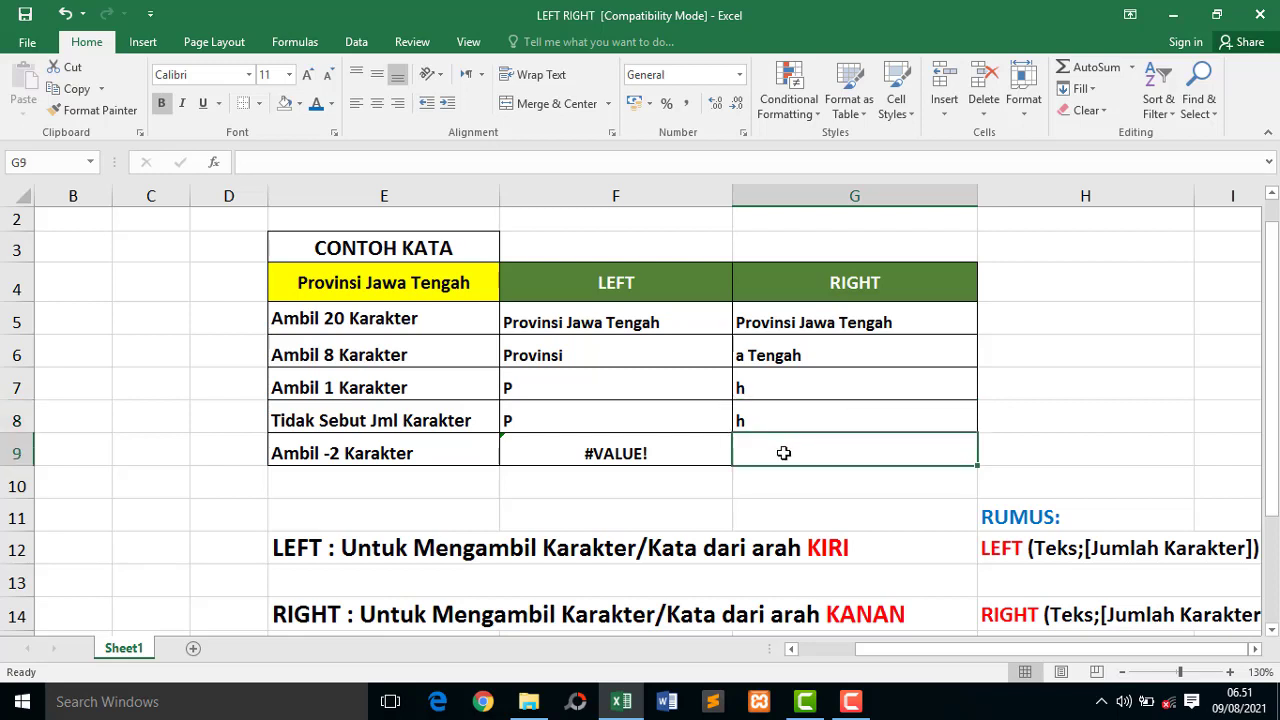
type("=")
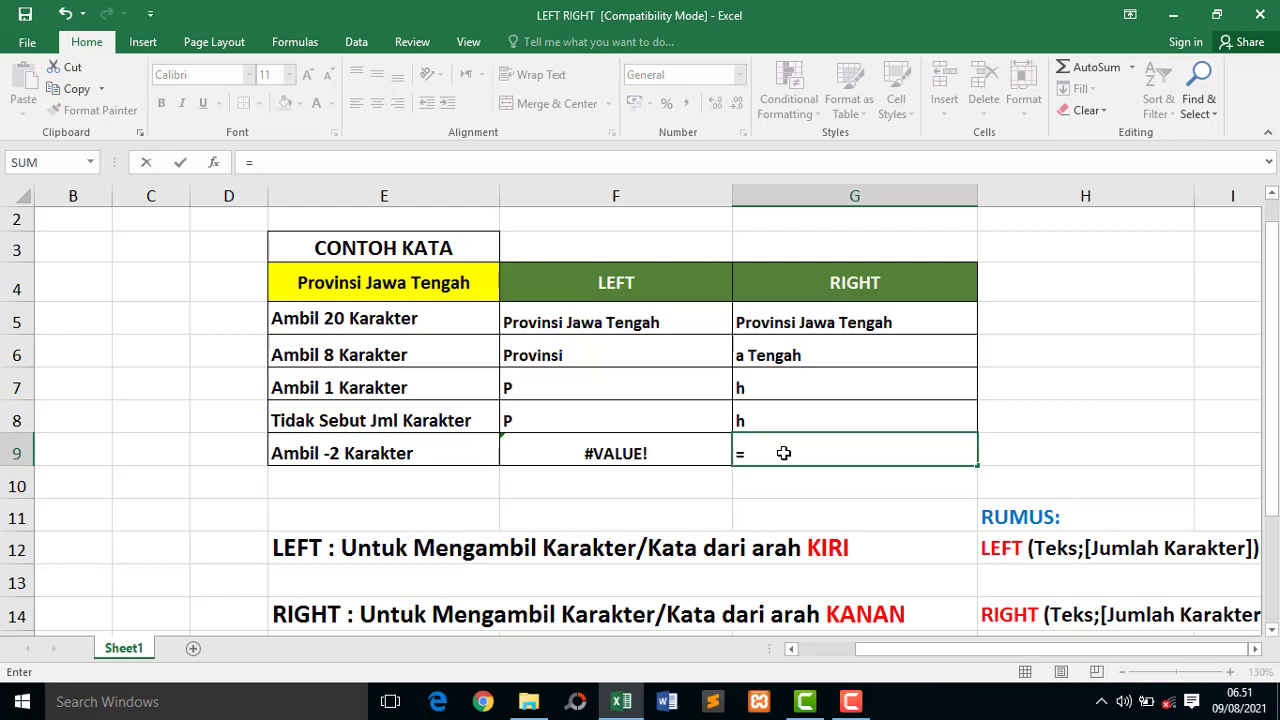
type("right")
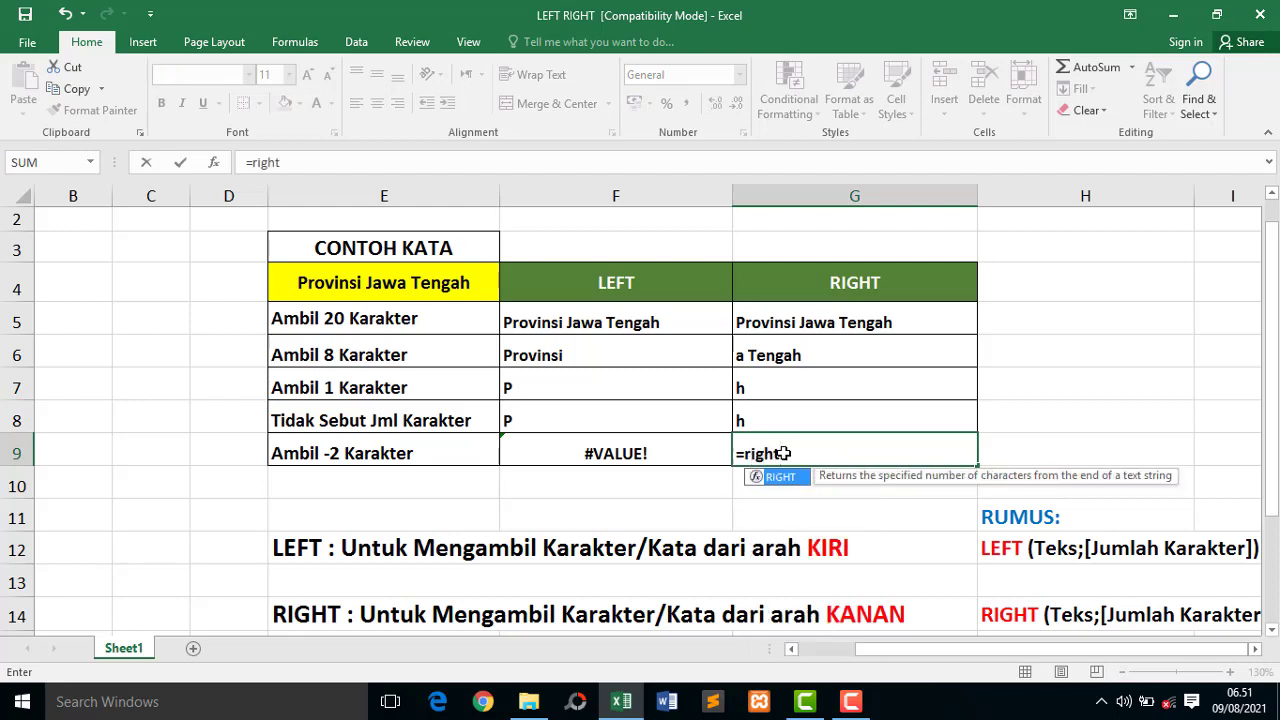
type("(")
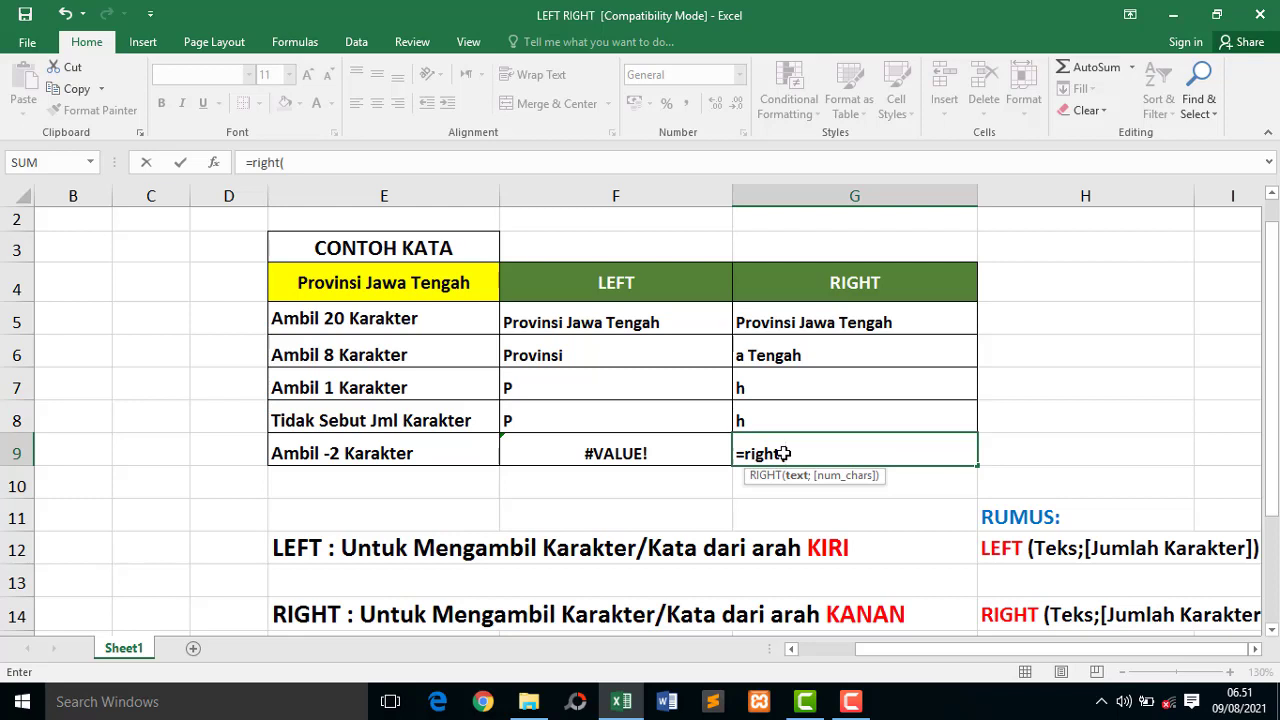
left_click(388, 277)
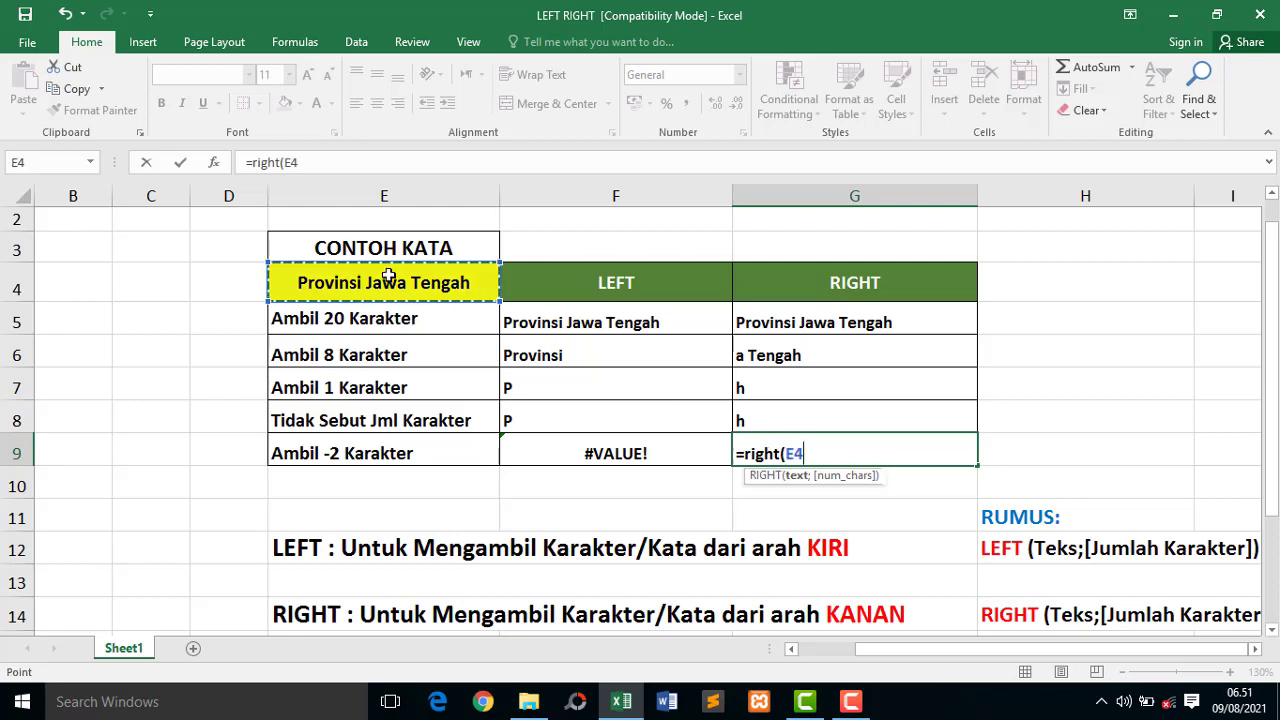
type(";")
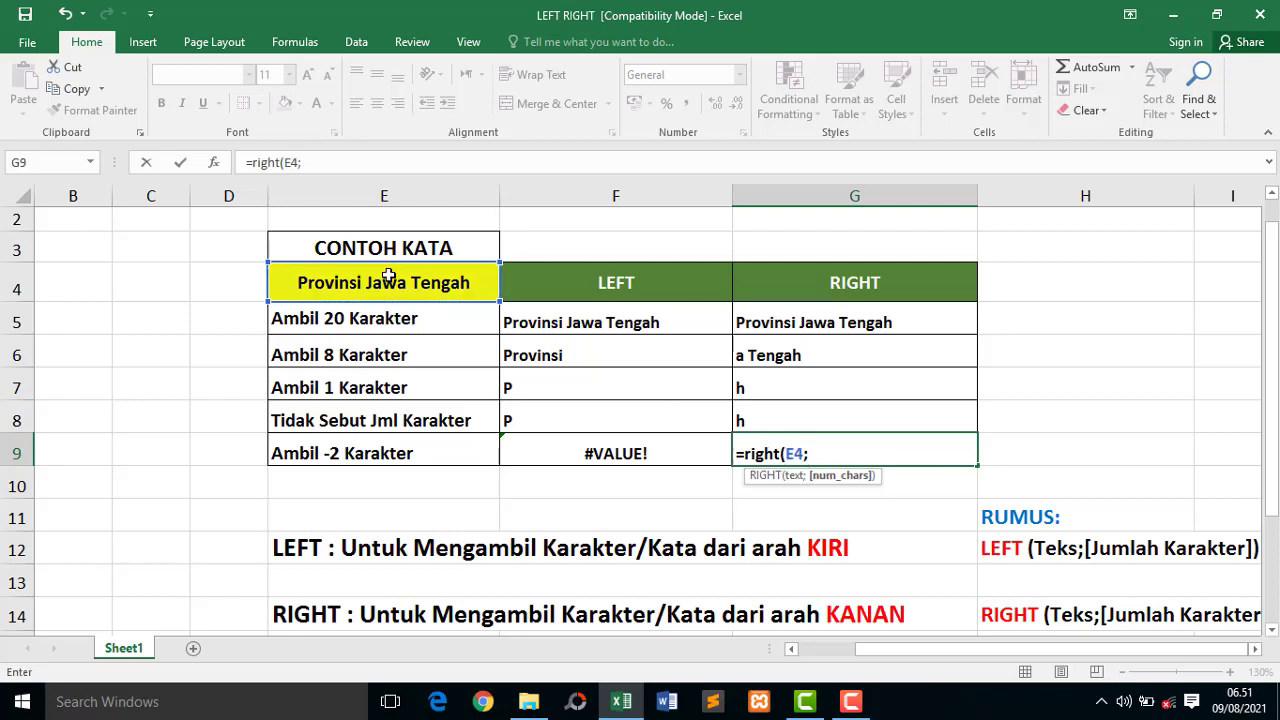
type("-3")
type(")")
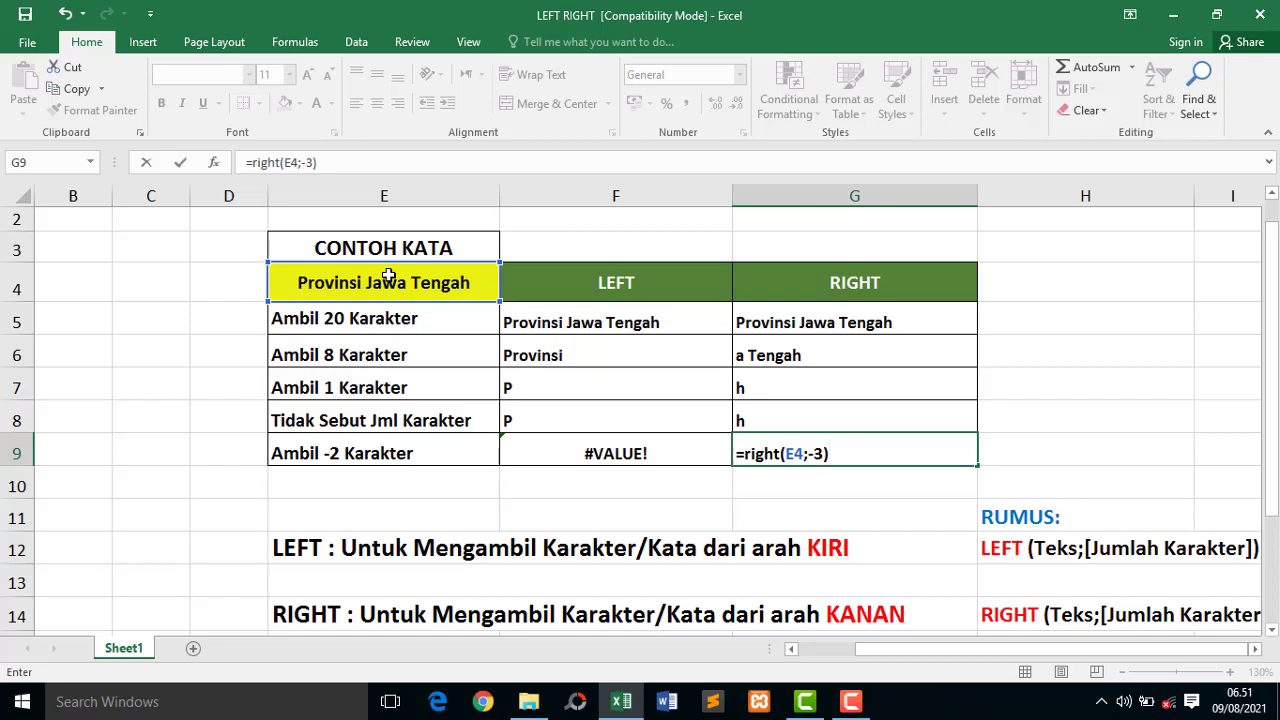
key("Return")
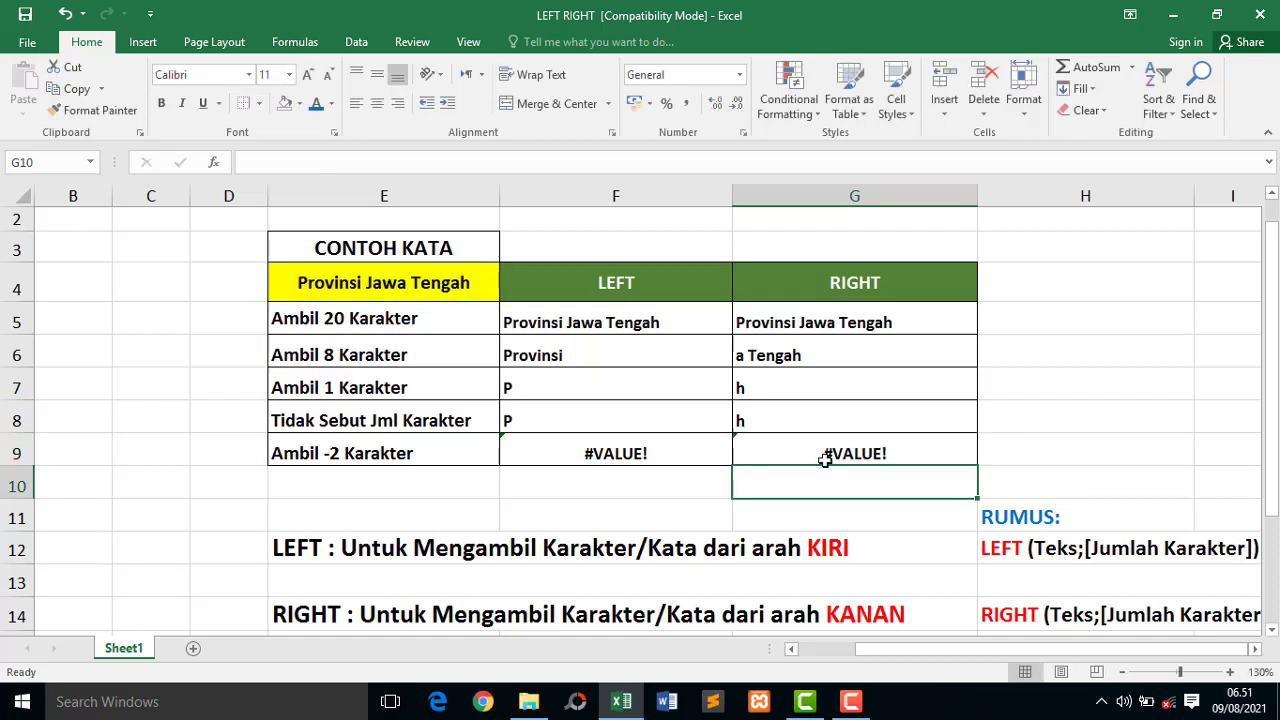
Step: Compare the RIGHT formula in G9 with the LEFT formula in F9
left_click(825, 458)
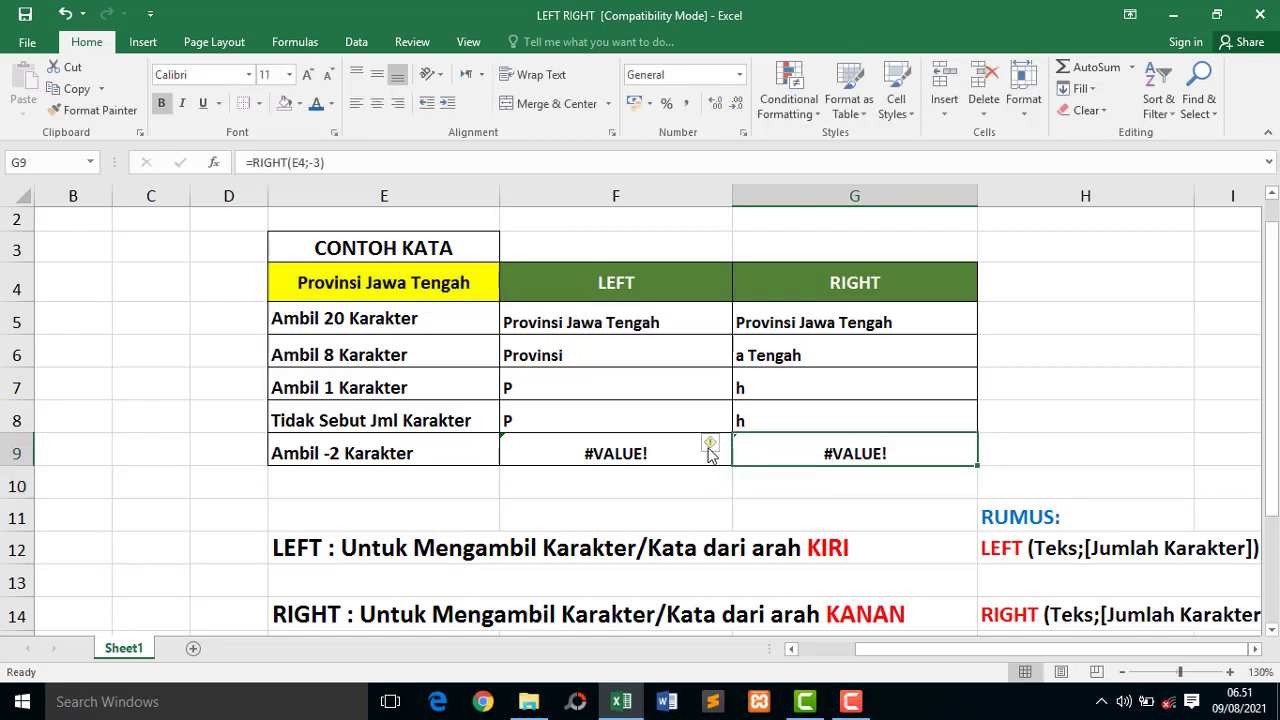
left_click(655, 456)
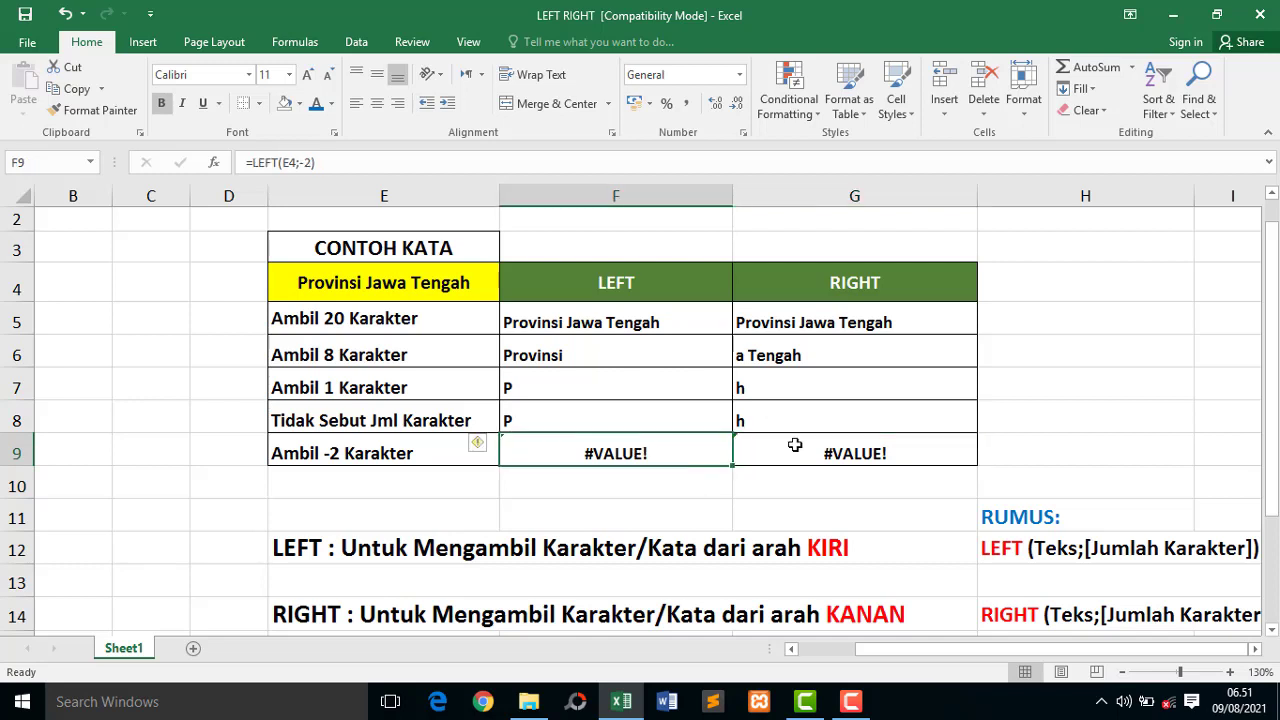
left_click(795, 445)
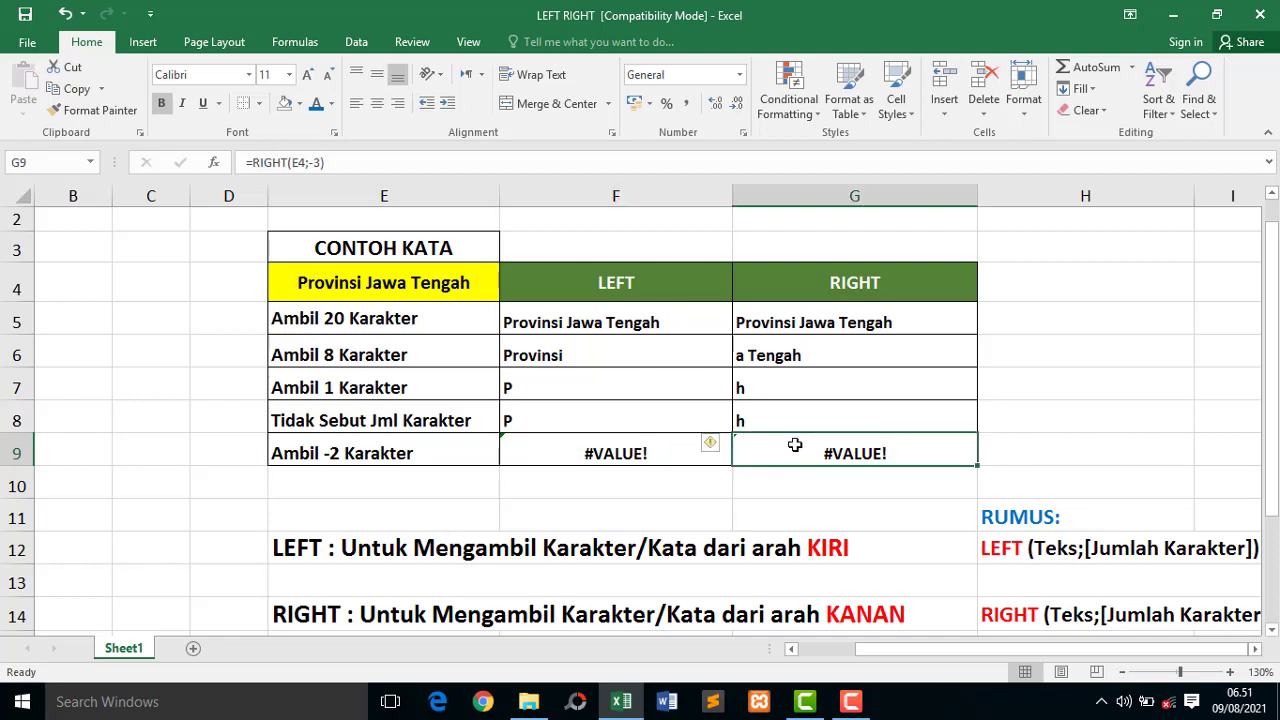
left_click(650, 455)
left_click(791, 449)
Step: Scroll the sheet back to column A and row 1, then zoom out from 130% to 110%
left_click(761, 483)
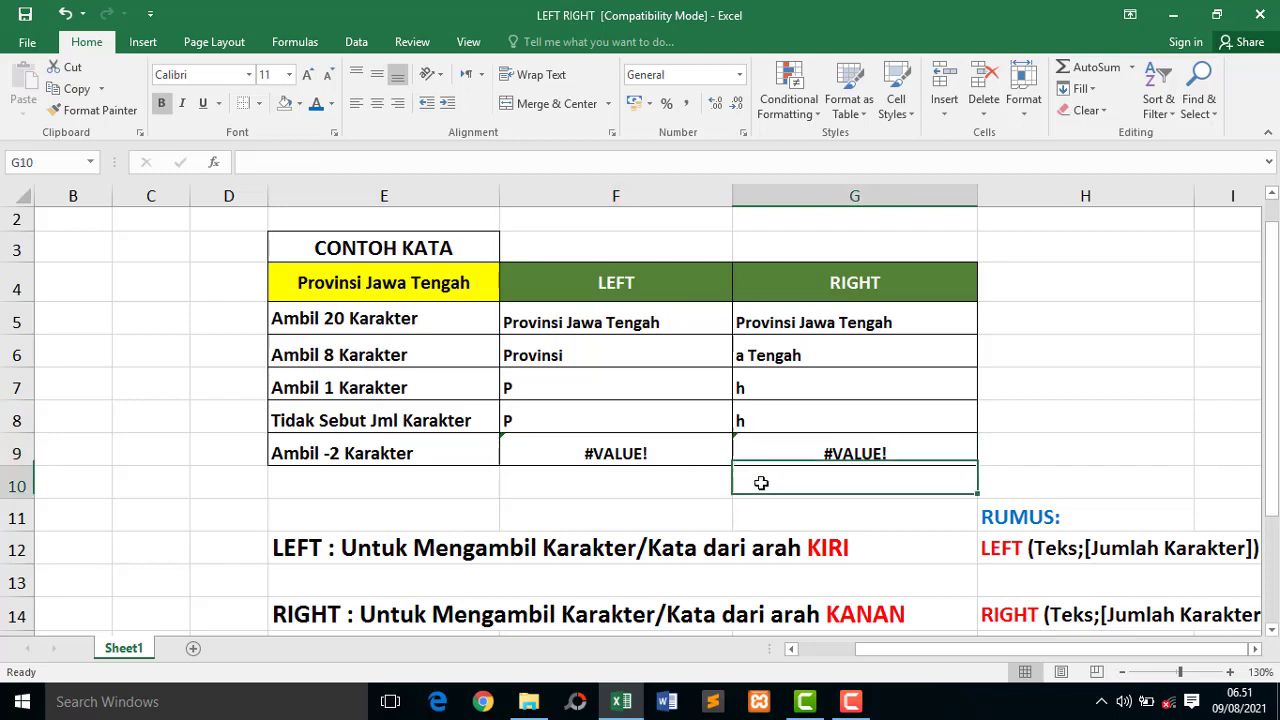
left_click(770, 452)
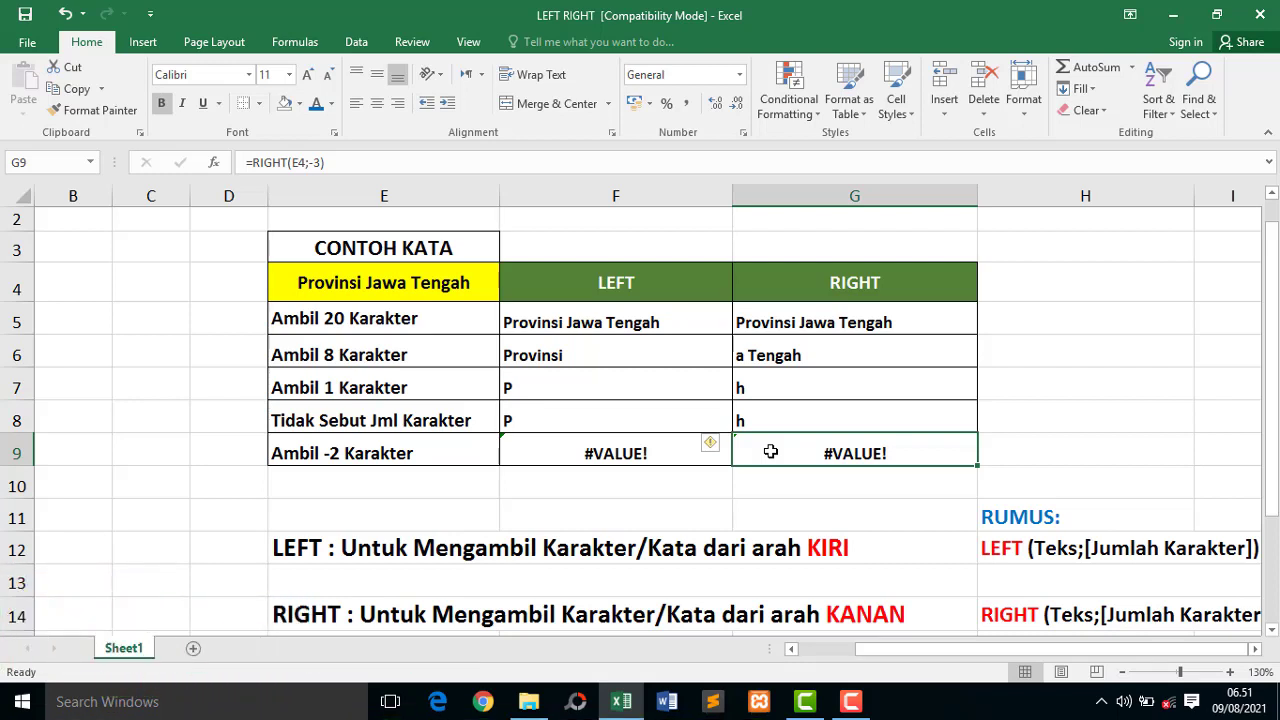
mouse_move(1272, 455)
left_mouse_down()
mouse_move(1272, 478)
mouse_move(1272, 455)
left_mouse_up()
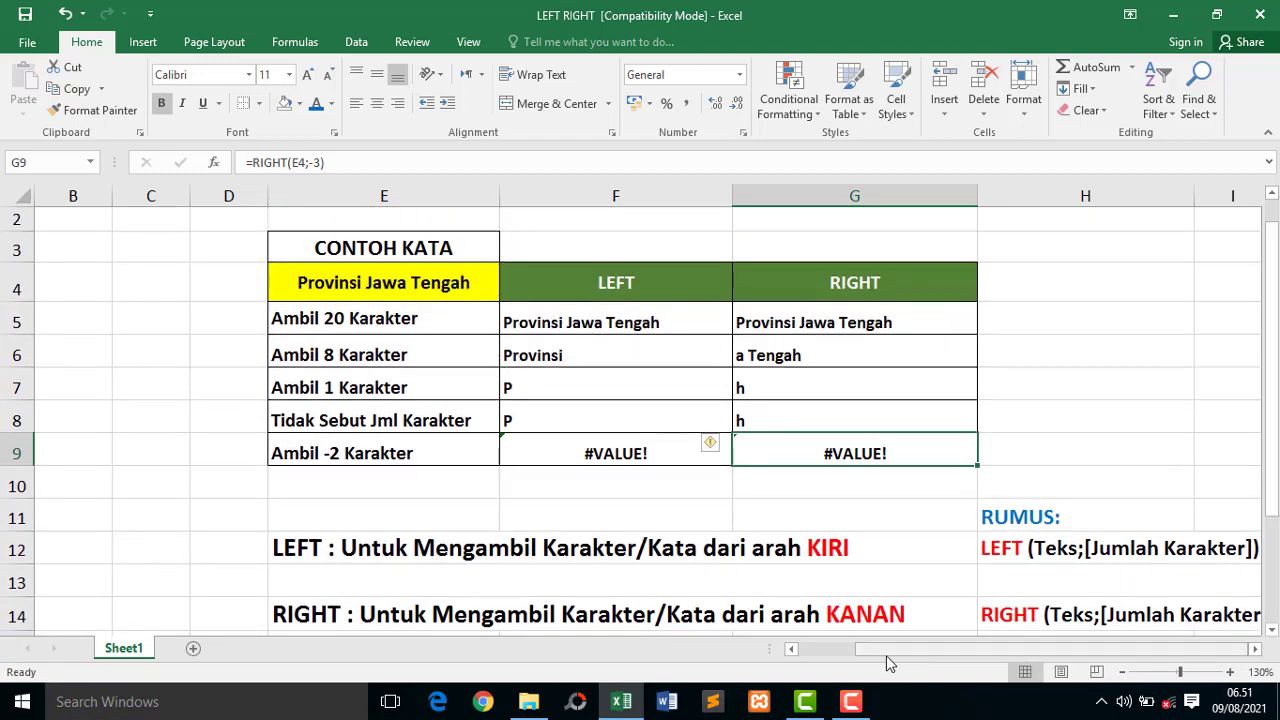
left_click_drag(886, 649, 1128, 649)
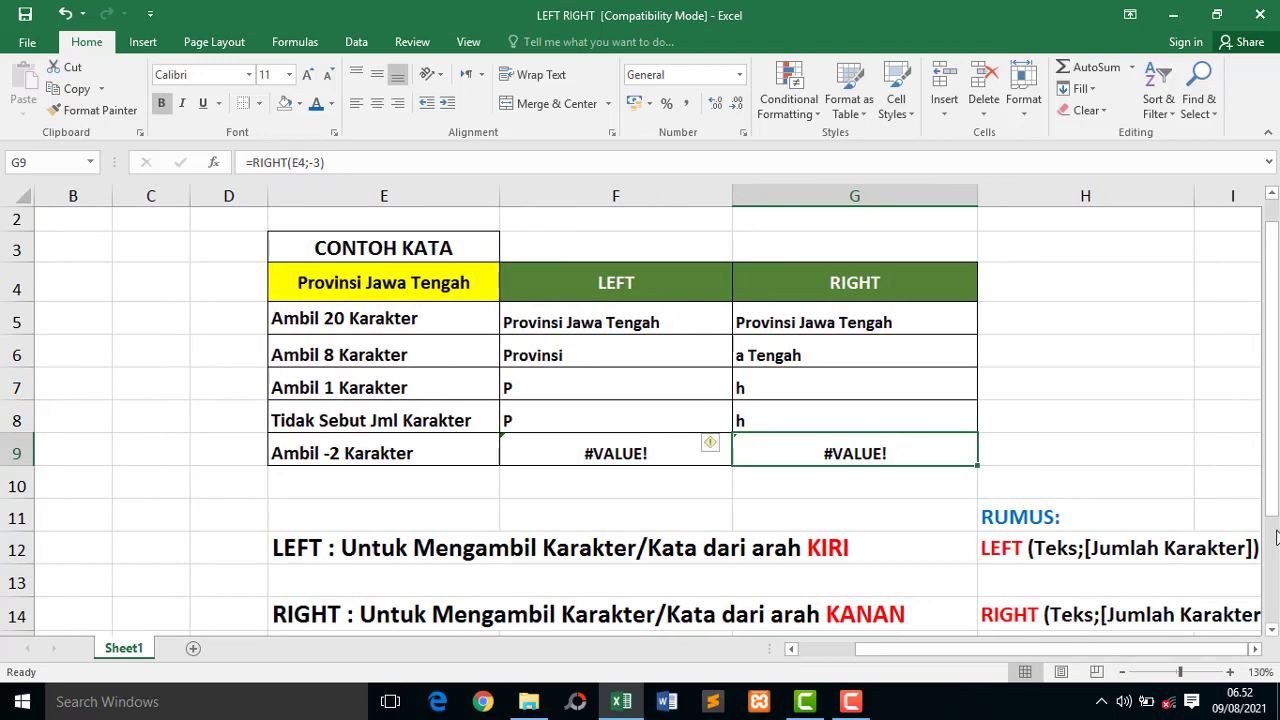
left_click(1123, 676)
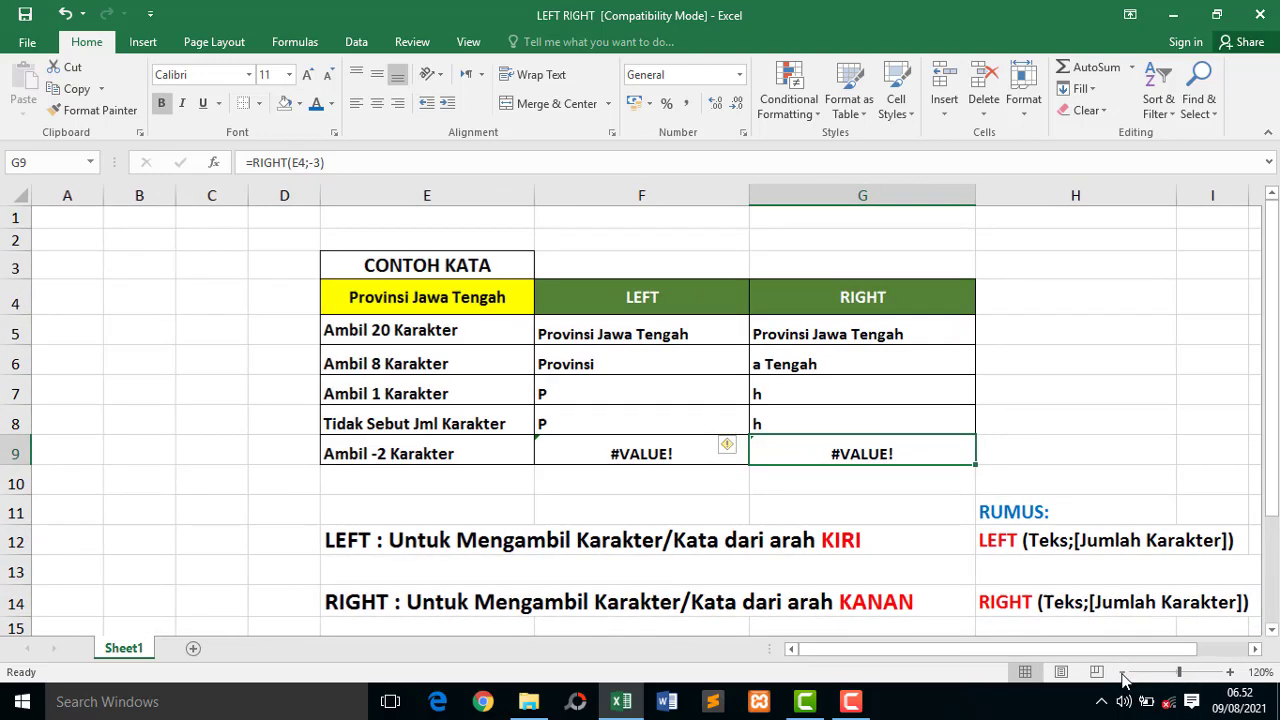
left_click(1123, 674)
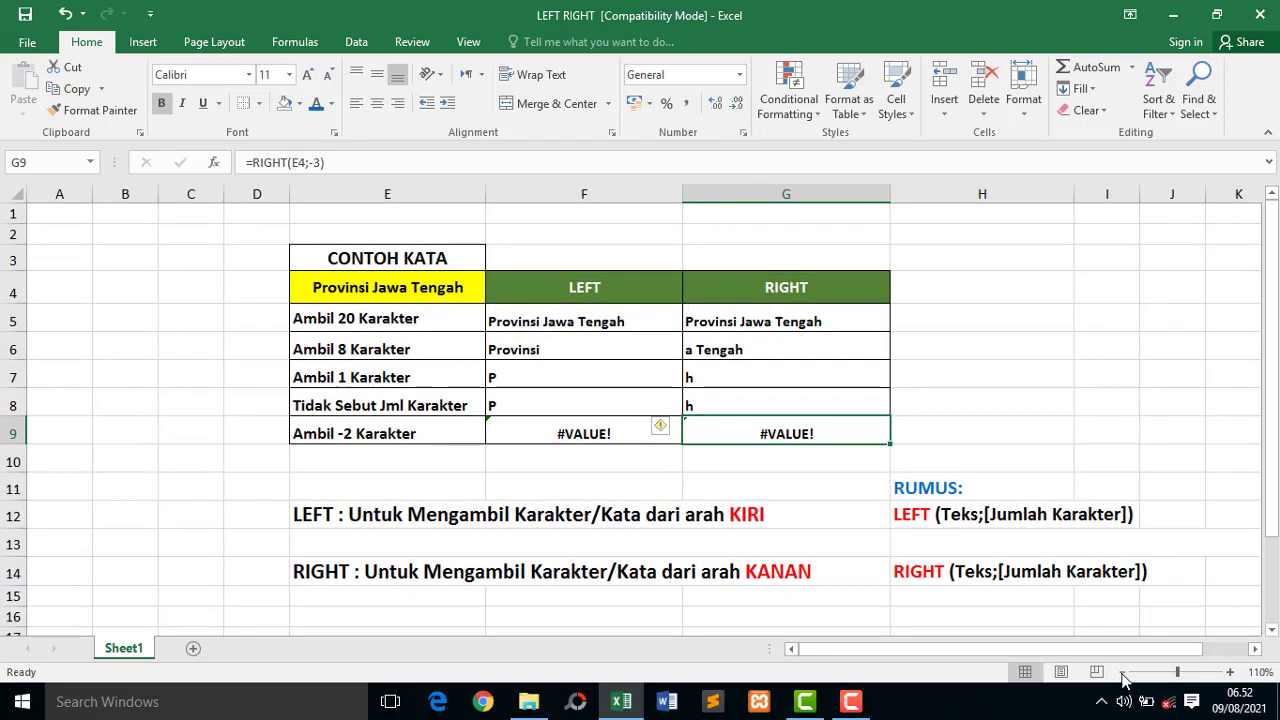